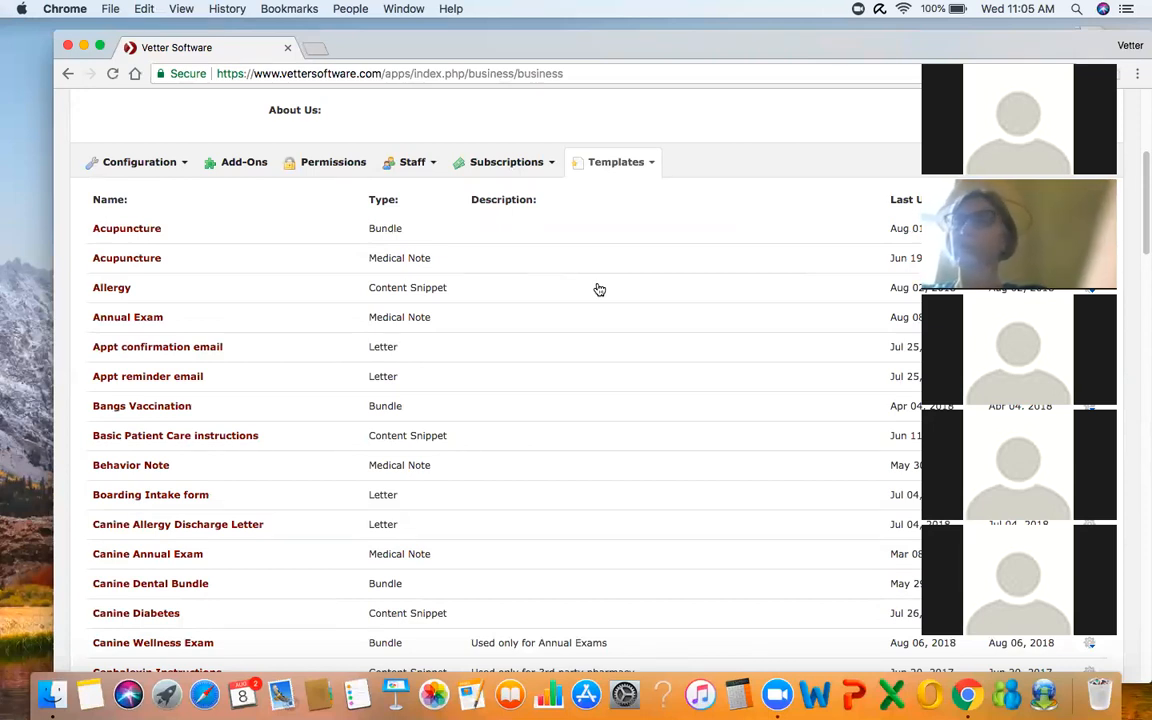
# - Enlarge the browser window and display only the custom field templates of the animal hospital
pyautogui.click(100, 47)
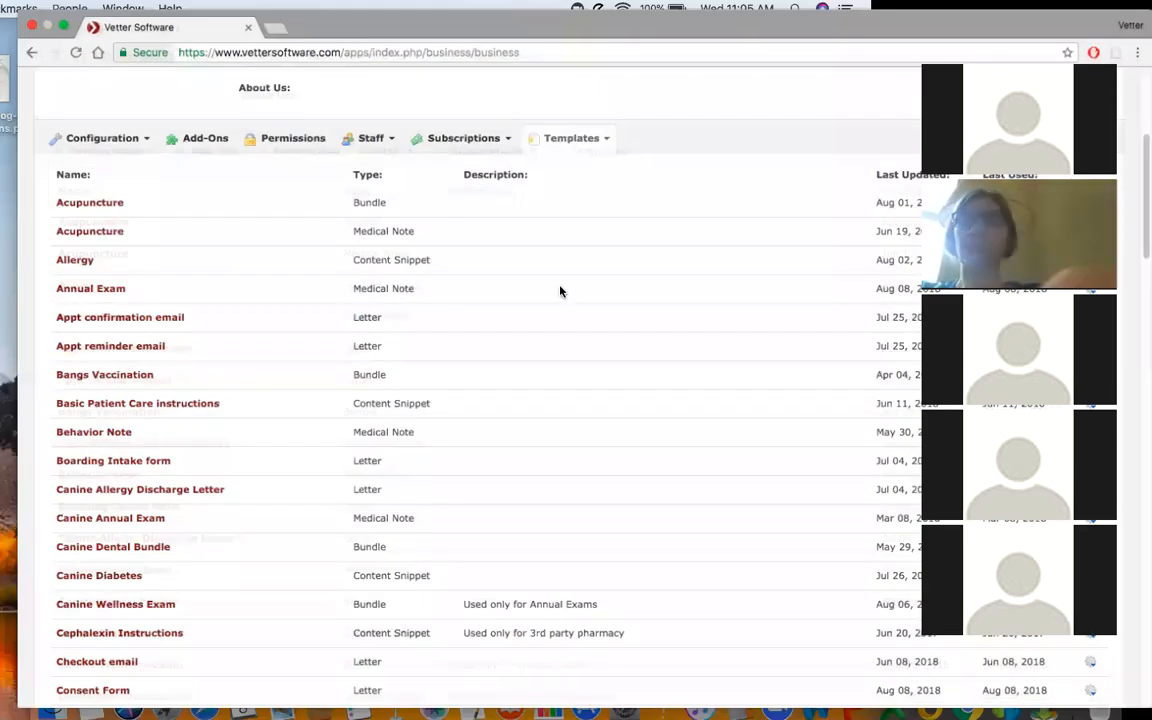
pyautogui.scroll(5, 560, 290)
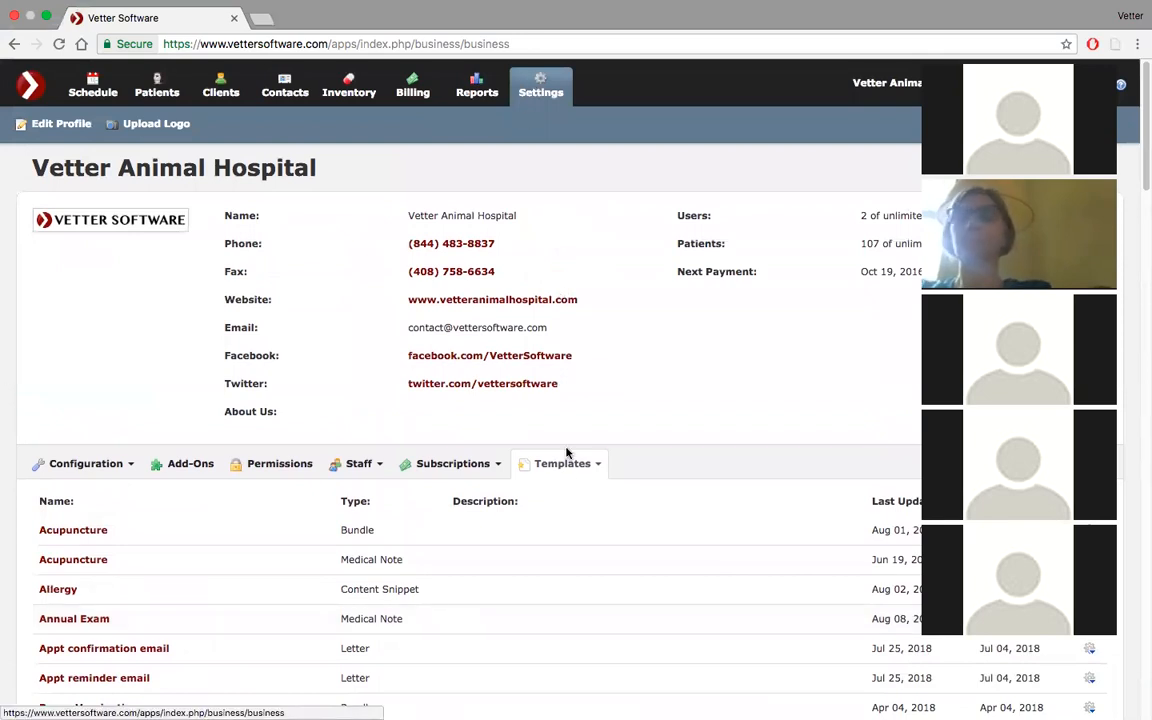
pyautogui.click(596, 472)
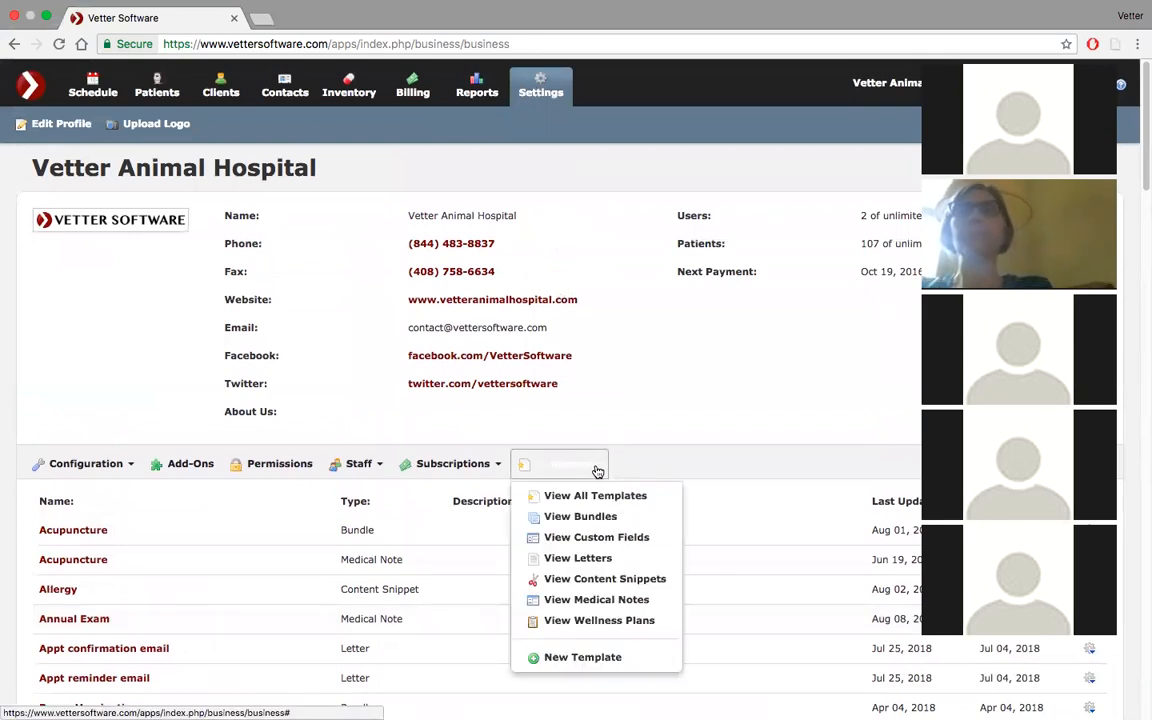
pyautogui.scroll(-3, 598, 470)
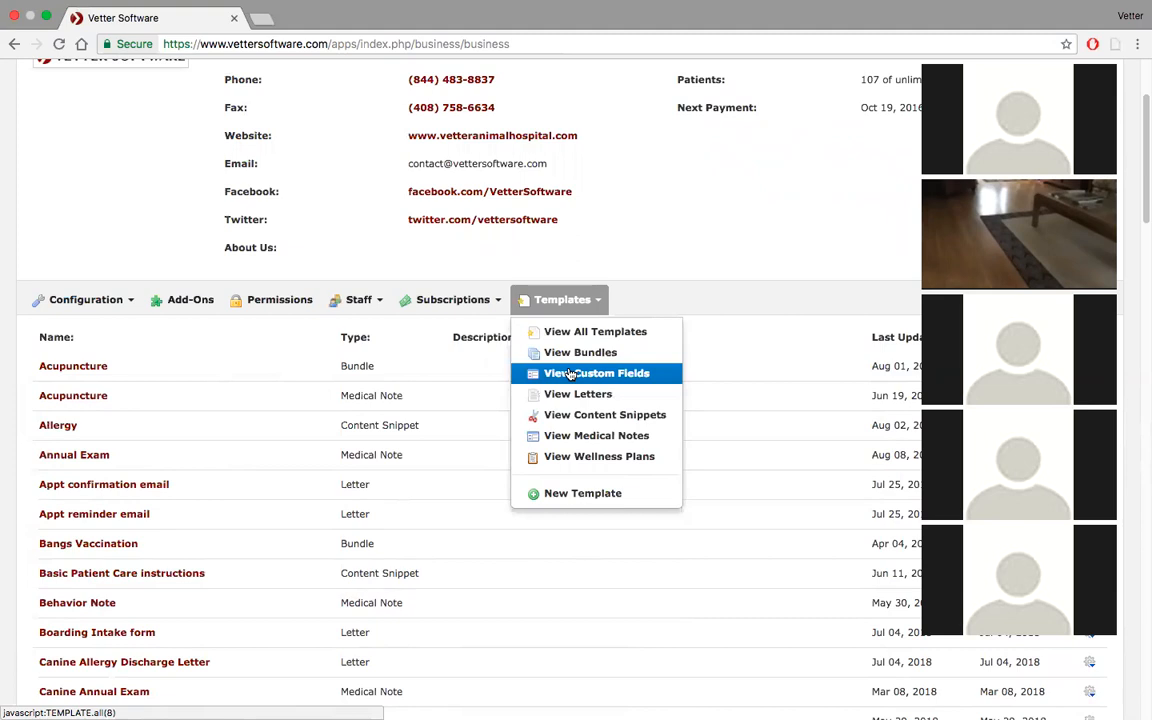
pyautogui.click(569, 374)
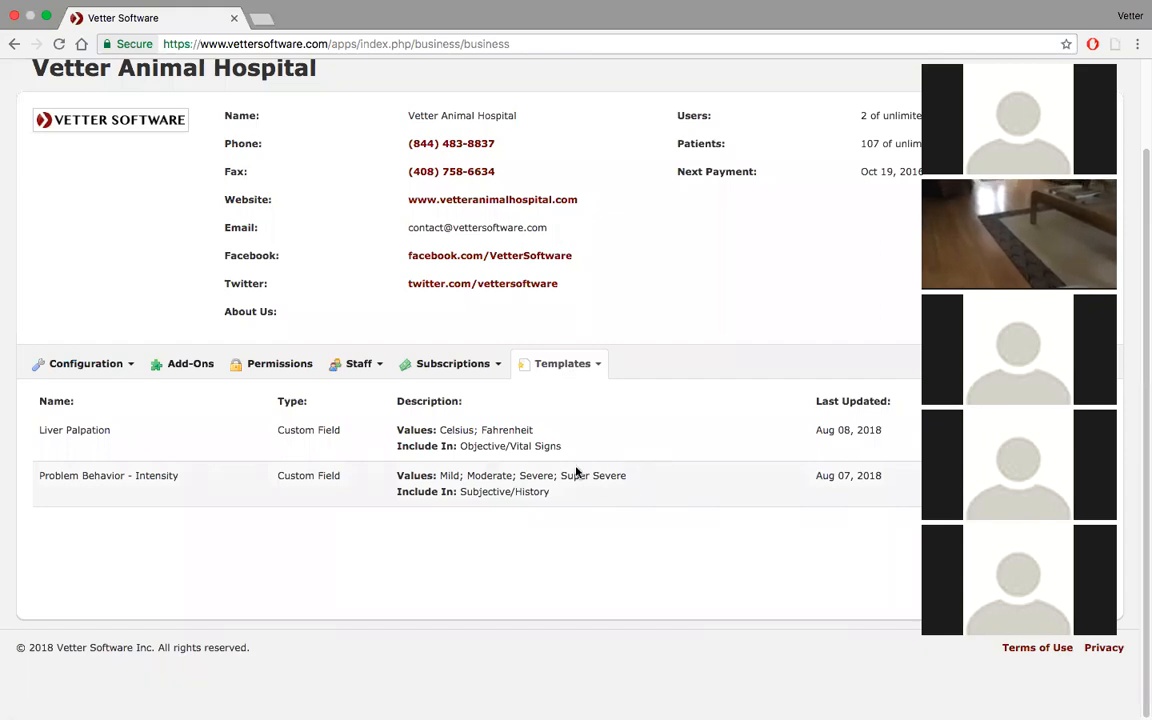
# - Start a new template titled Limping and set its type to Custom Field
pyautogui.click(595, 366)
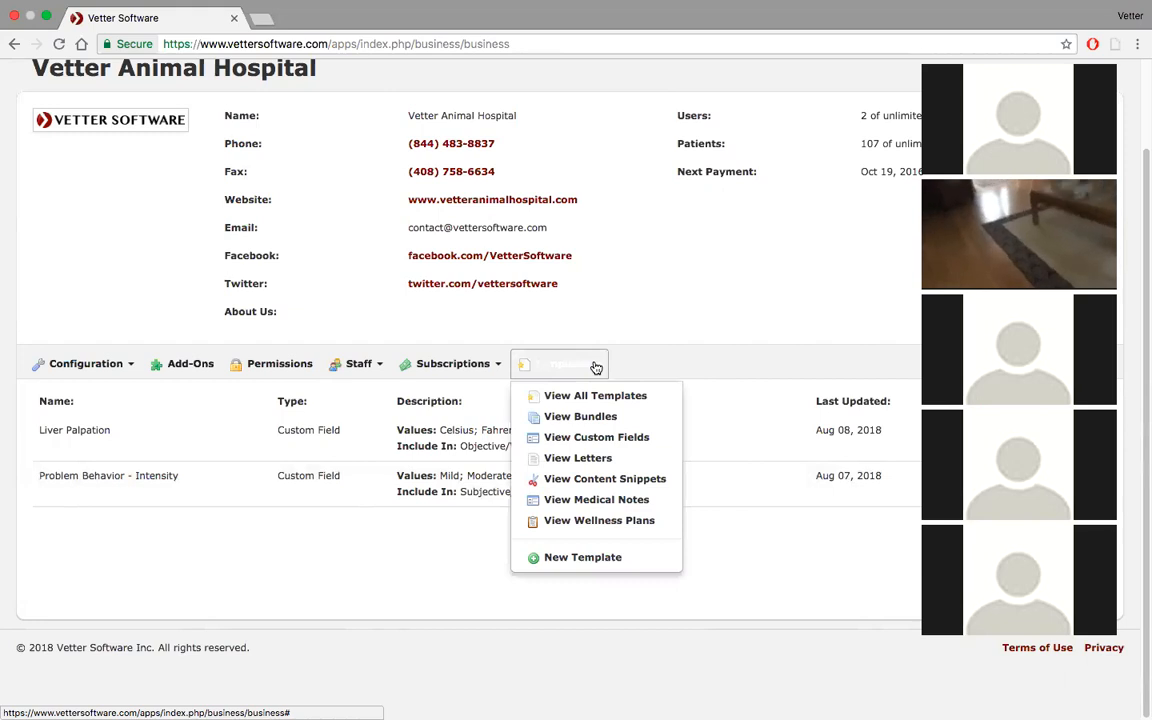
pyautogui.click(582, 557)
pyautogui.click(602, 179)
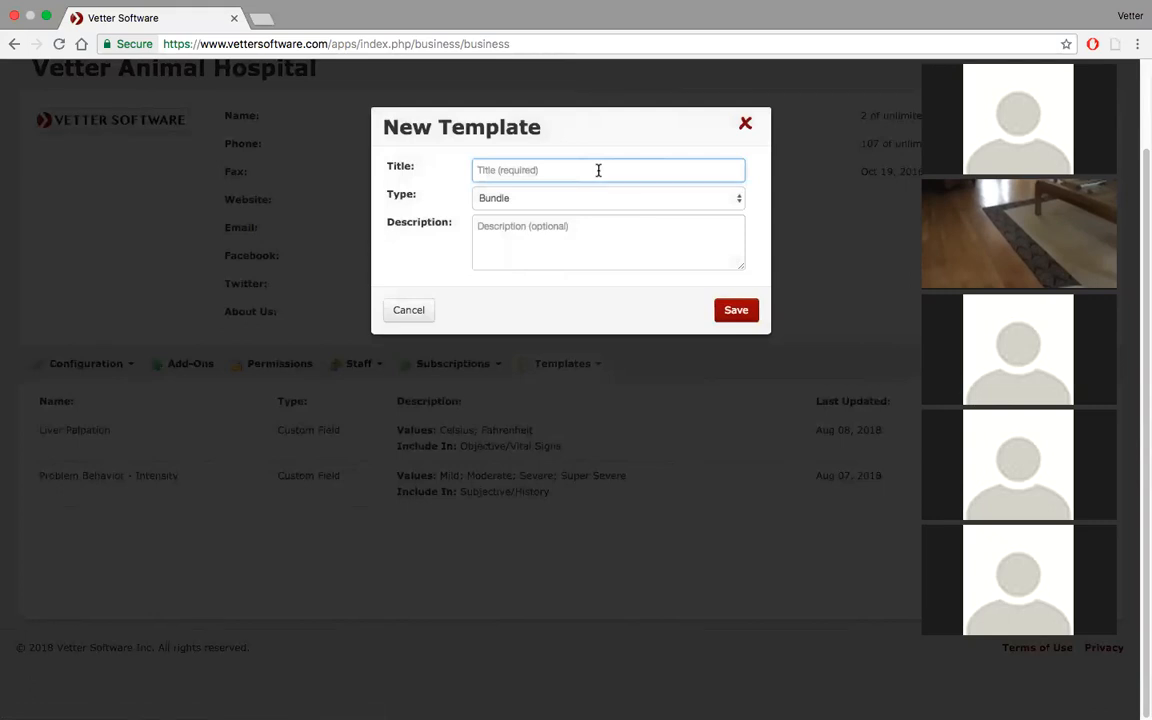
pyautogui.write('sampl\\')
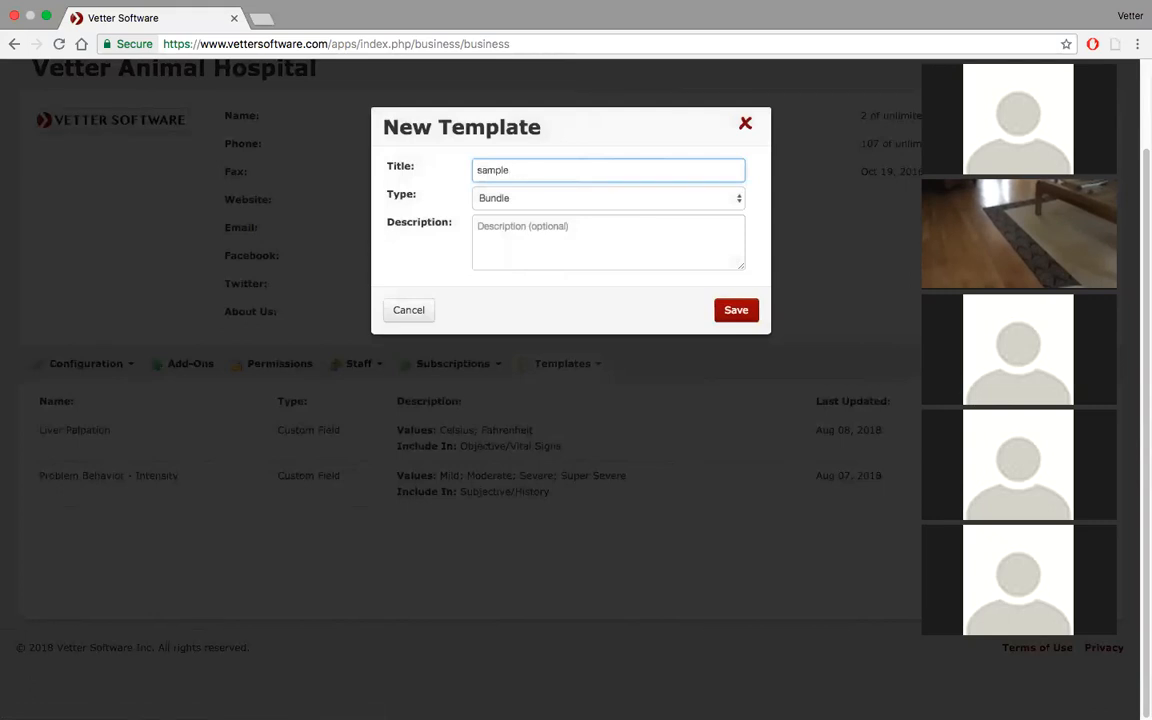
pyautogui.press('BackSpace')
pyautogui.press('BackSpace')
pyautogui.press('BackSpace')
pyautogui.press('BackSpace')
pyautogui.press('BackSpace')
pyautogui.press('BackSpace')
pyautogui.press('BackSpace')
pyautogui.write('Limpi g')
pyautogui.press('BackSpace')
pyautogui.press('BackSpace')
pyautogui.write('ng')
pyautogui.click(618, 196)
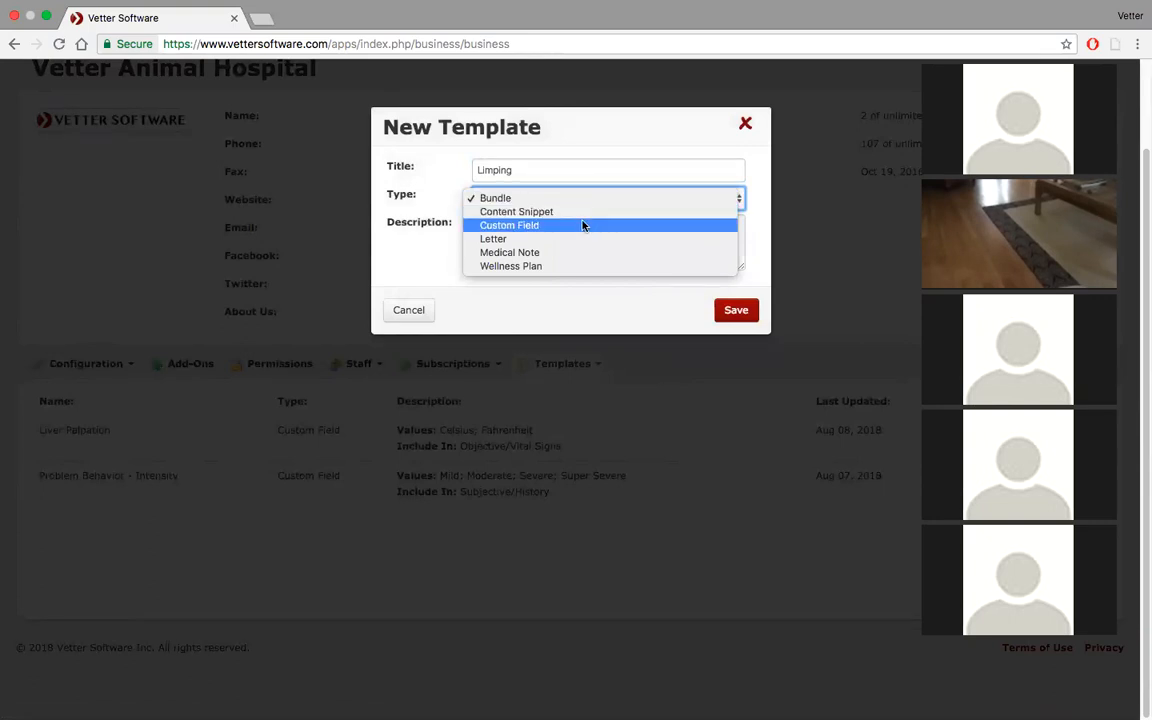
pyautogui.click(583, 225)
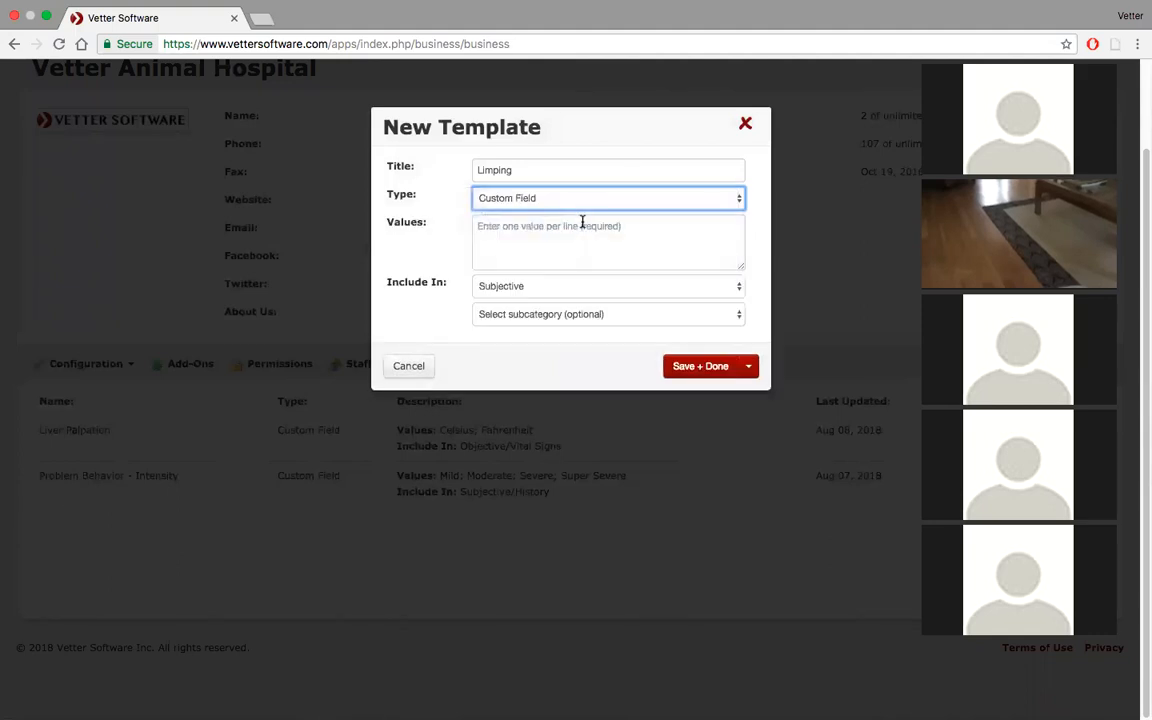
# - Include the Limping field in Objective and enter the values Present, Not present, Severe and Moderate on separate lines
pyautogui.click(659, 289)
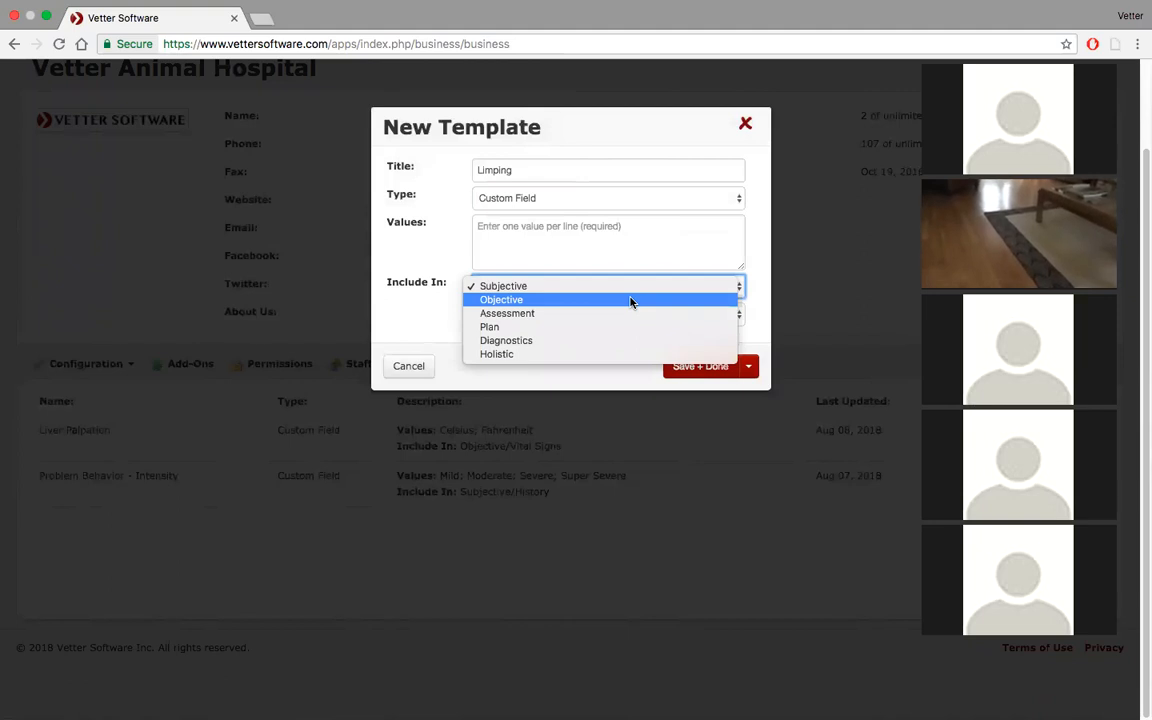
pyautogui.click(630, 300)
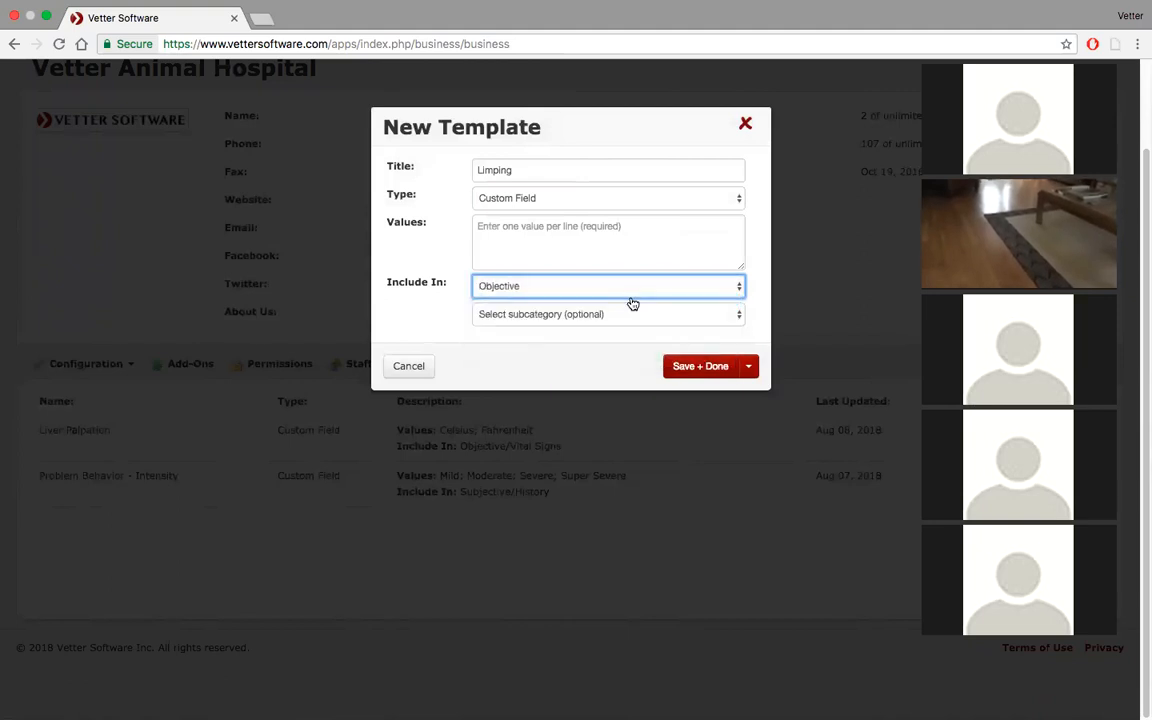
pyautogui.click(490, 229)
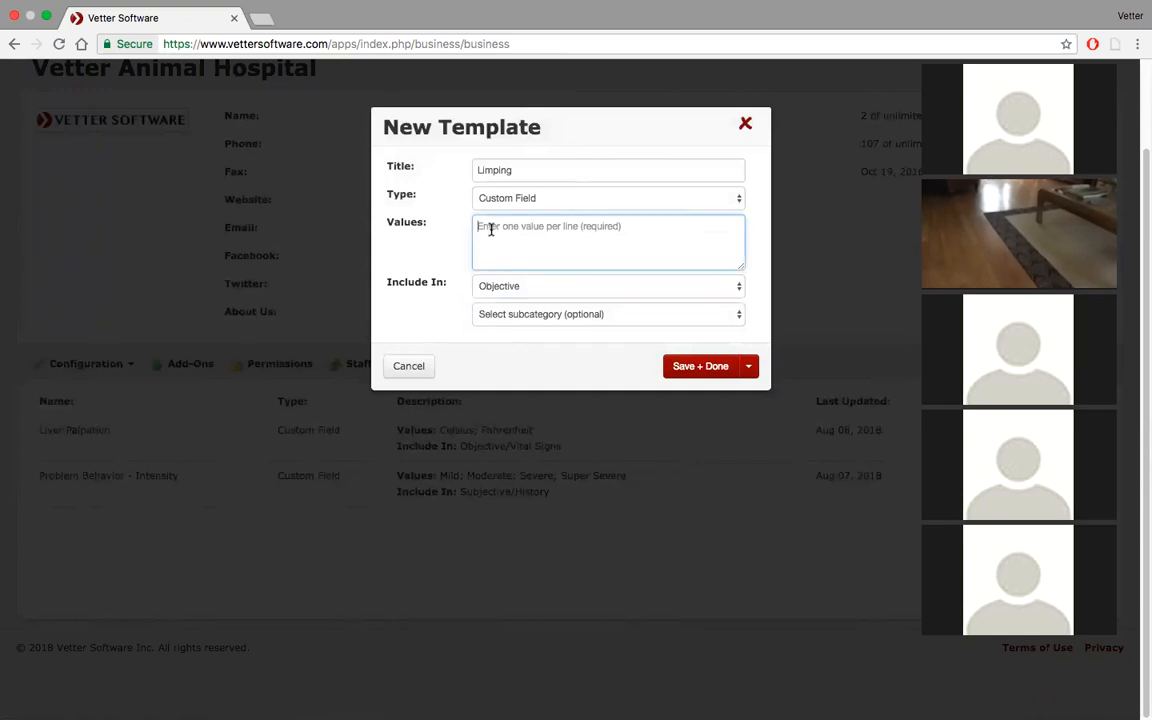
pyautogui.write('Prosent')
pyautogui.press('Return')
pyautogui.write('Not present ')
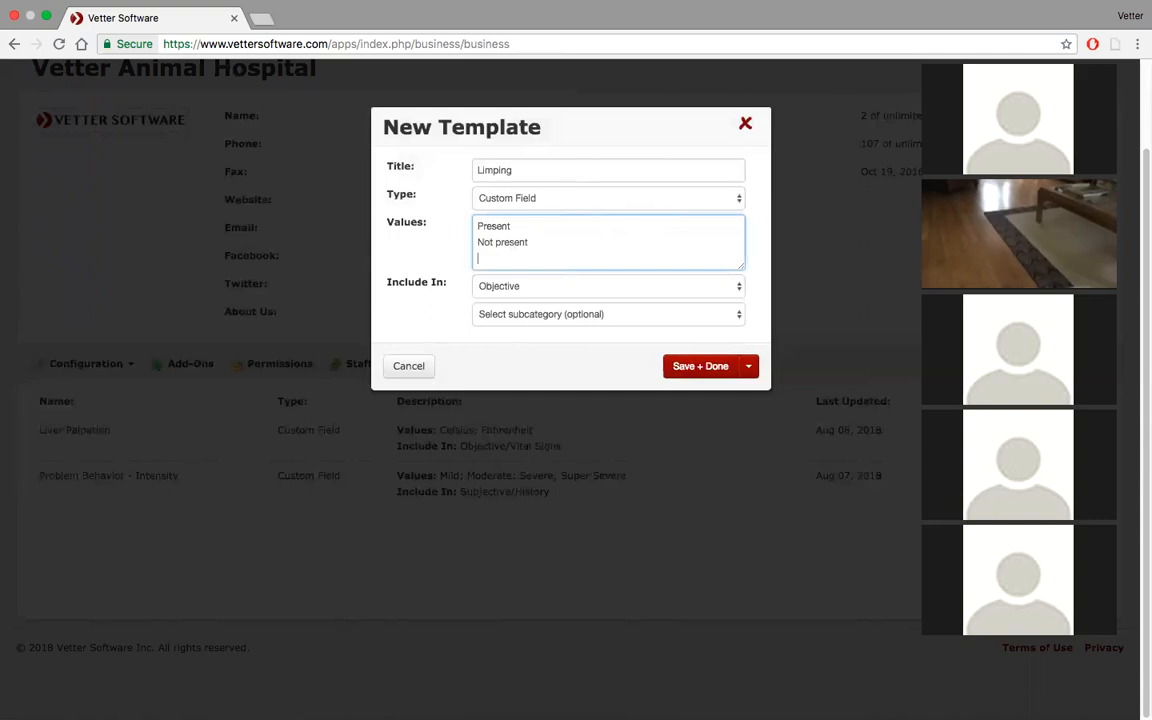
pyautogui.write('Severe')
pyautogui.press('Return')
pyautogui.write('Moderate')
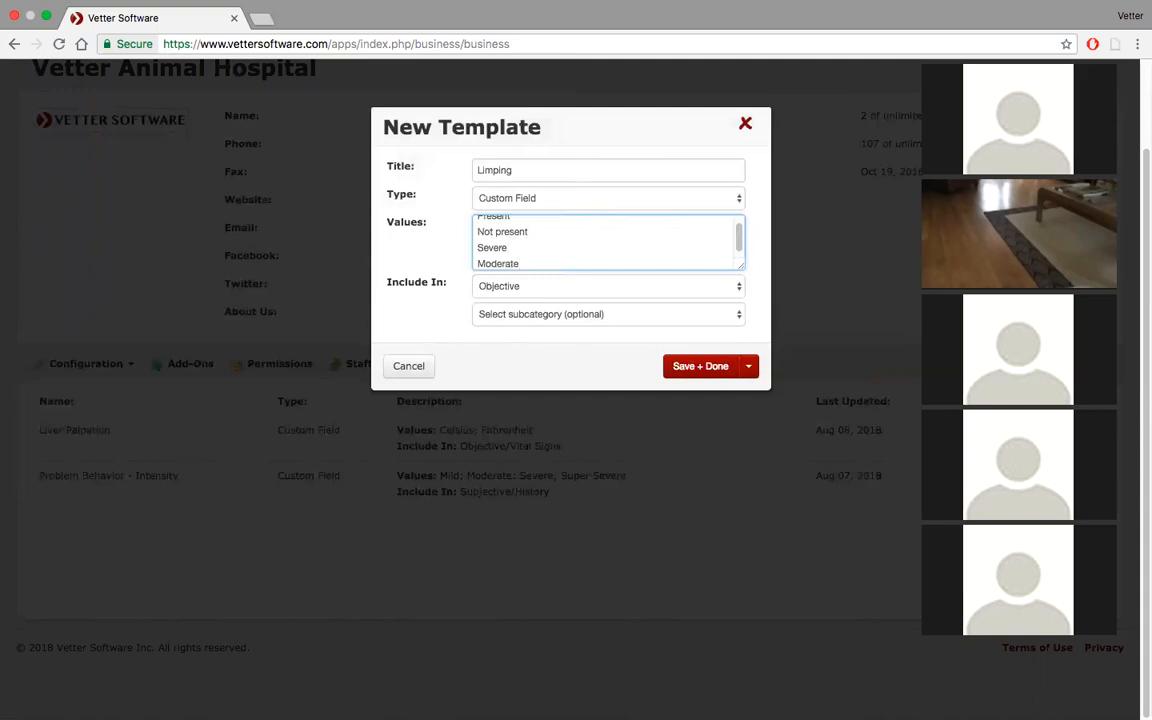
pyautogui.press('Return')
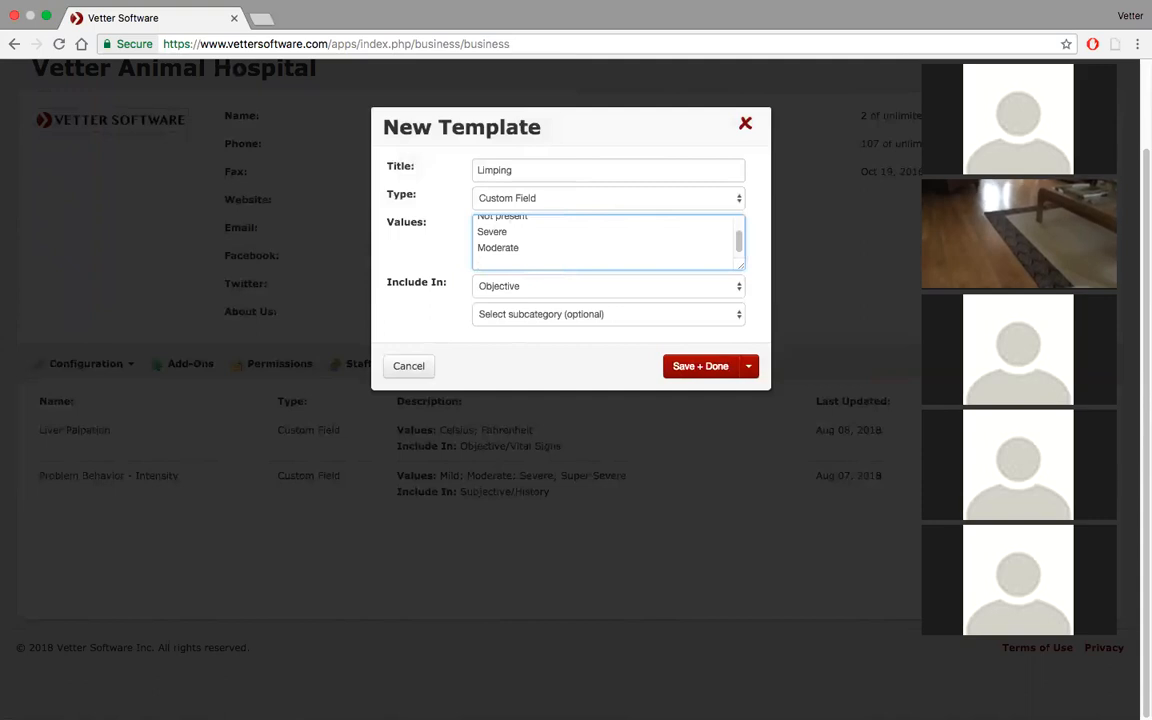
# - Replace the value "Not present" with F/C in the Limping field's list of values
pyautogui.scroll(2, 505, 232)
pyautogui.scroll(-2, 505, 230)
pyautogui.scroll(2, 505, 230)
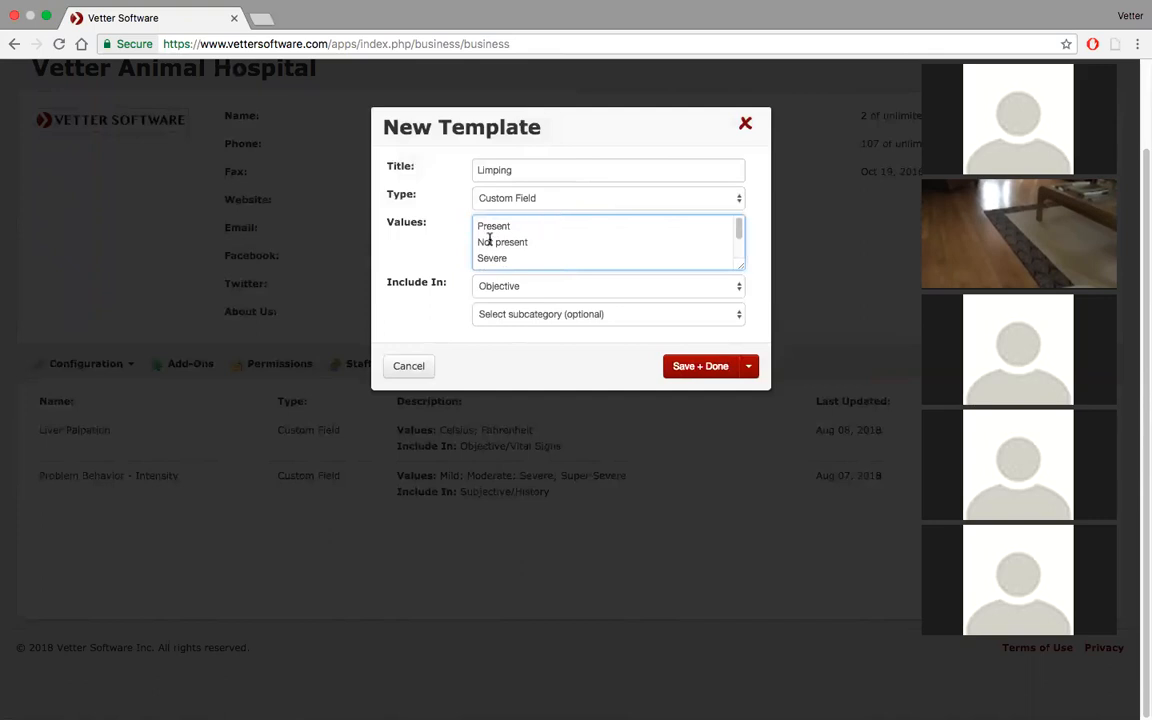
pyautogui.scroll(-2, 505, 254)
pyautogui.scroll(2, 505, 254)
pyautogui.click(534, 236)
pyautogui.press('BackSpace')
pyautogui.press('BackSpace')
pyautogui.press('BackSpace')
pyautogui.press('BackSpace')
pyautogui.press('BackSpace')
pyautogui.press('BackSpace')
pyautogui.press('BackSpace')
pyautogui.press('BackSpace')
pyautogui.press('BackSpace')
pyautogui.press('BackSpace')
pyautogui.press('BackSpace')
pyautogui.write('F/')
pyautogui.write('c')
pyautogui.write('C')
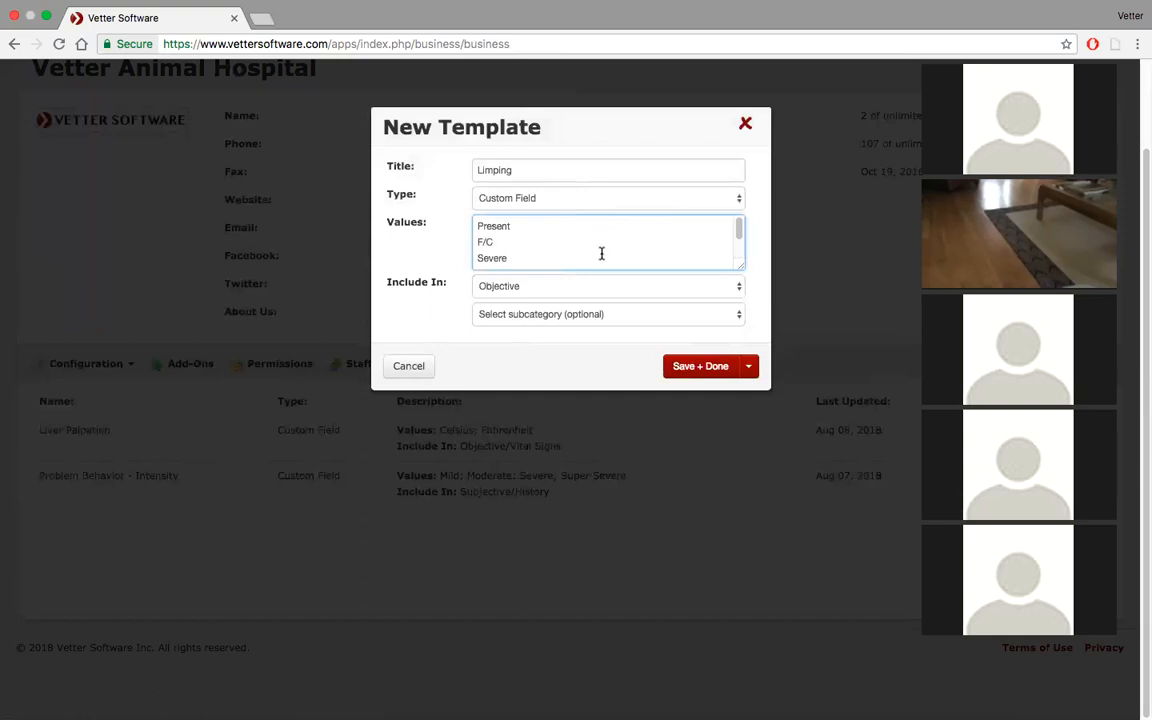
pyautogui.scroll(-2, 602, 253)
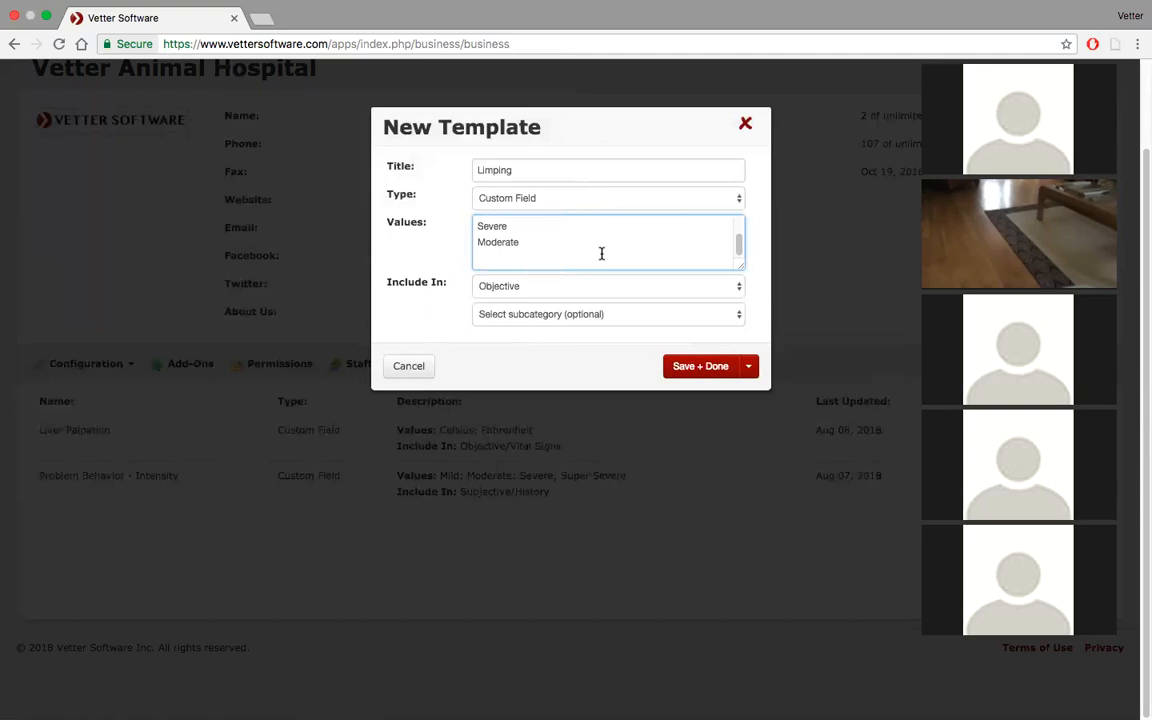
# - Try the Lameness and Ophthalmic subcategories under Objective and look at the optional subcomponents for Ophthalmic
pyautogui.click(682, 319)
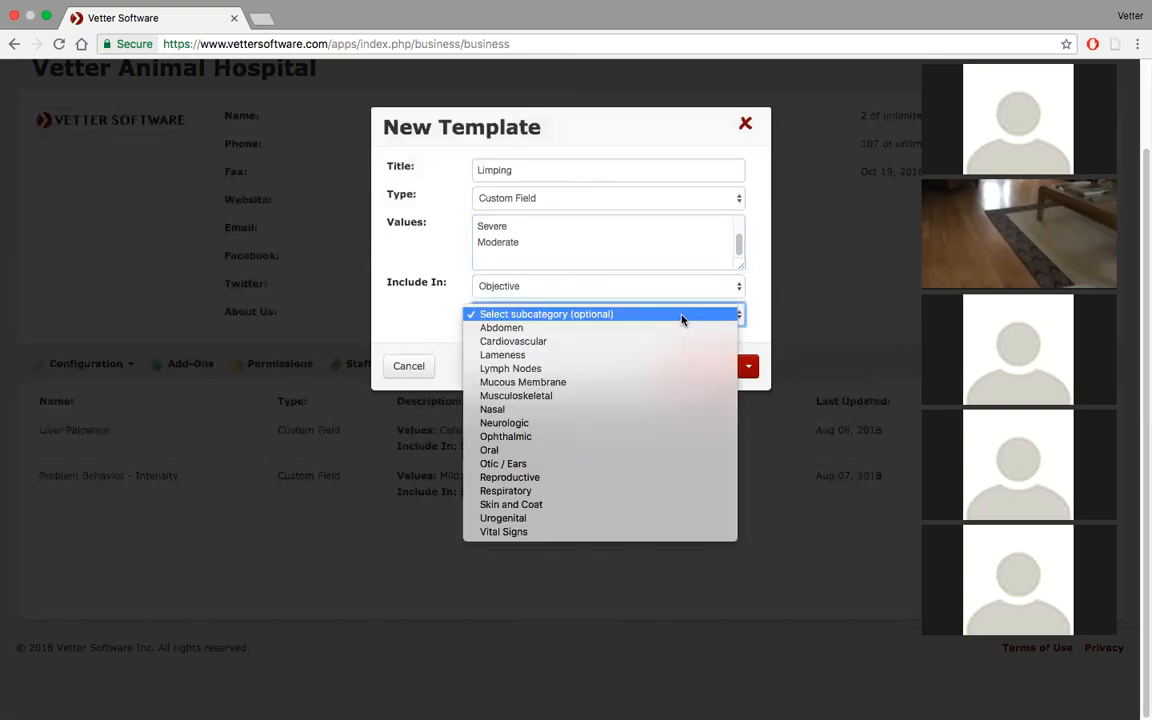
pyautogui.click(538, 356)
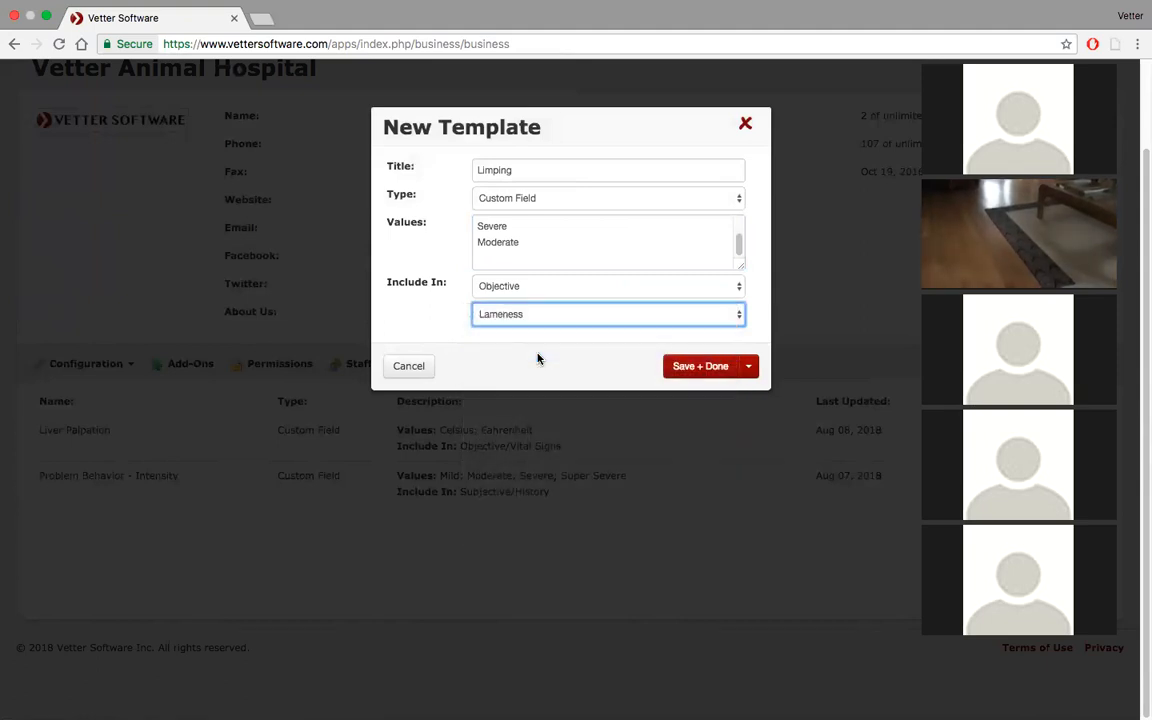
pyautogui.click(733, 319)
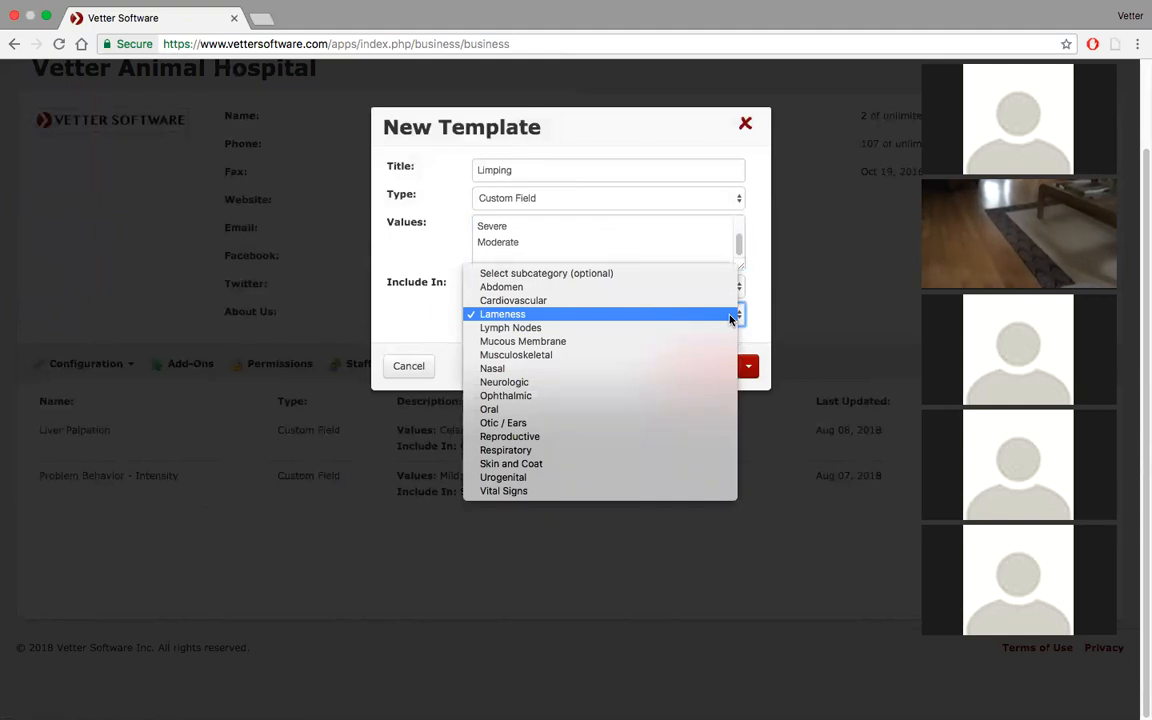
pyautogui.click(608, 399)
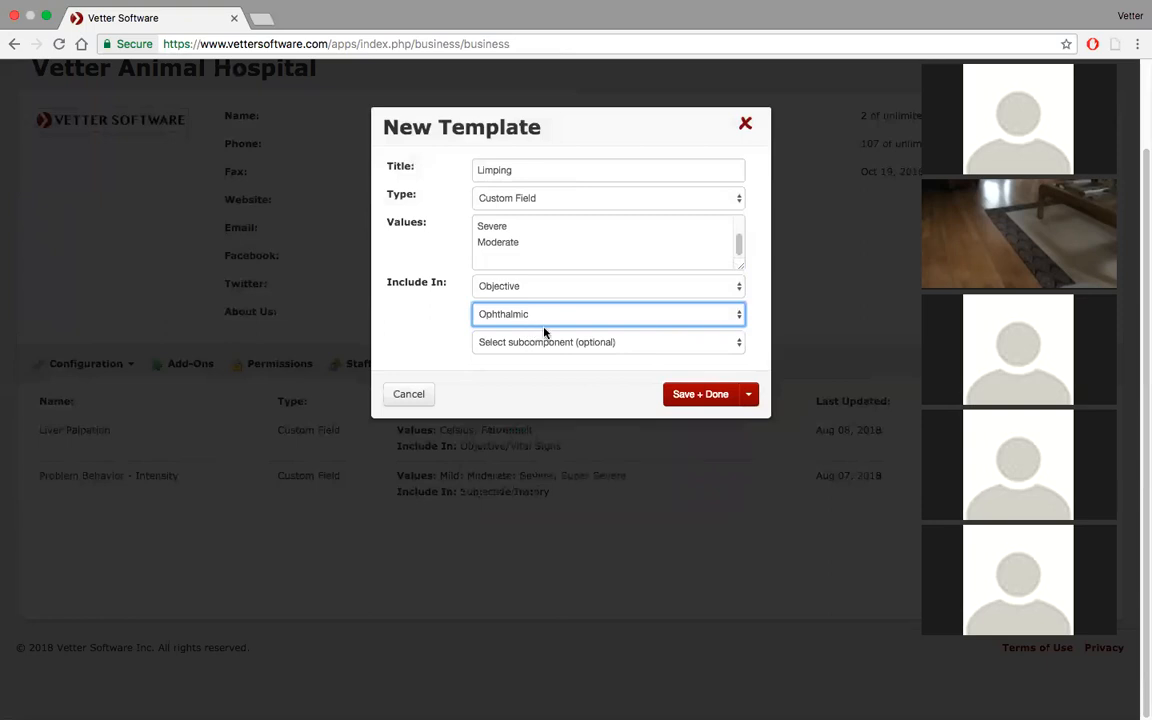
pyautogui.click(740, 346)
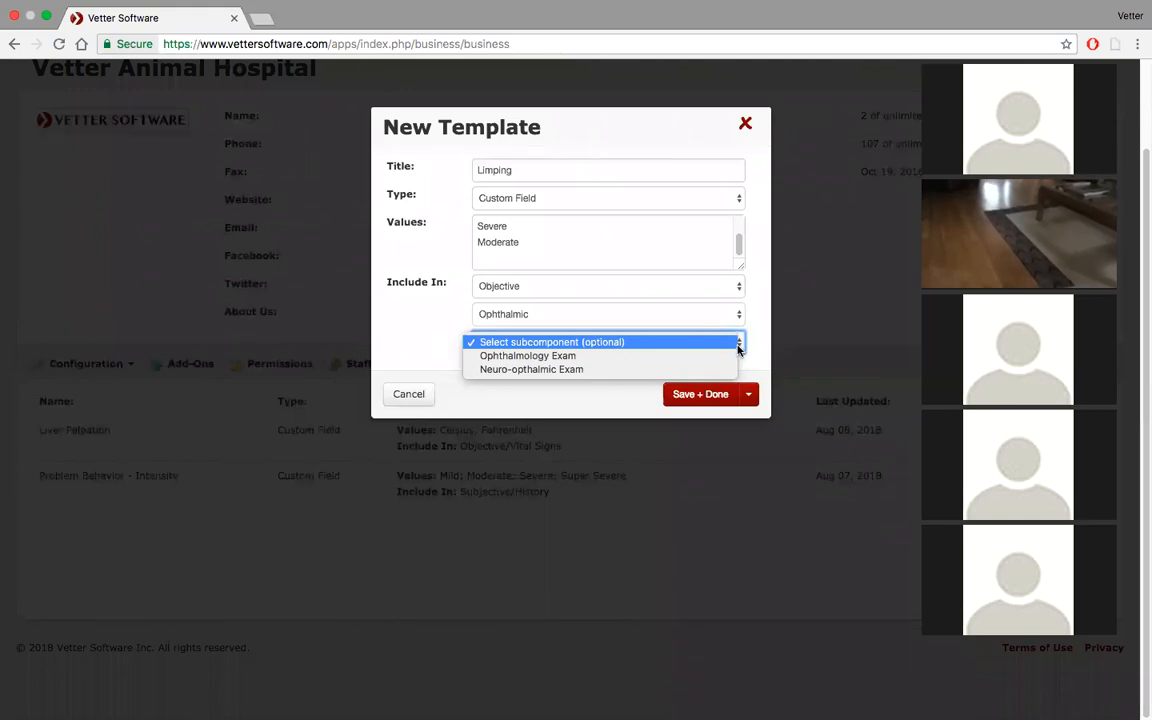
pyautogui.click(738, 290)
# - Try including the Limping field in the Subjective section with the History subcategory
pyautogui.click(738, 290)
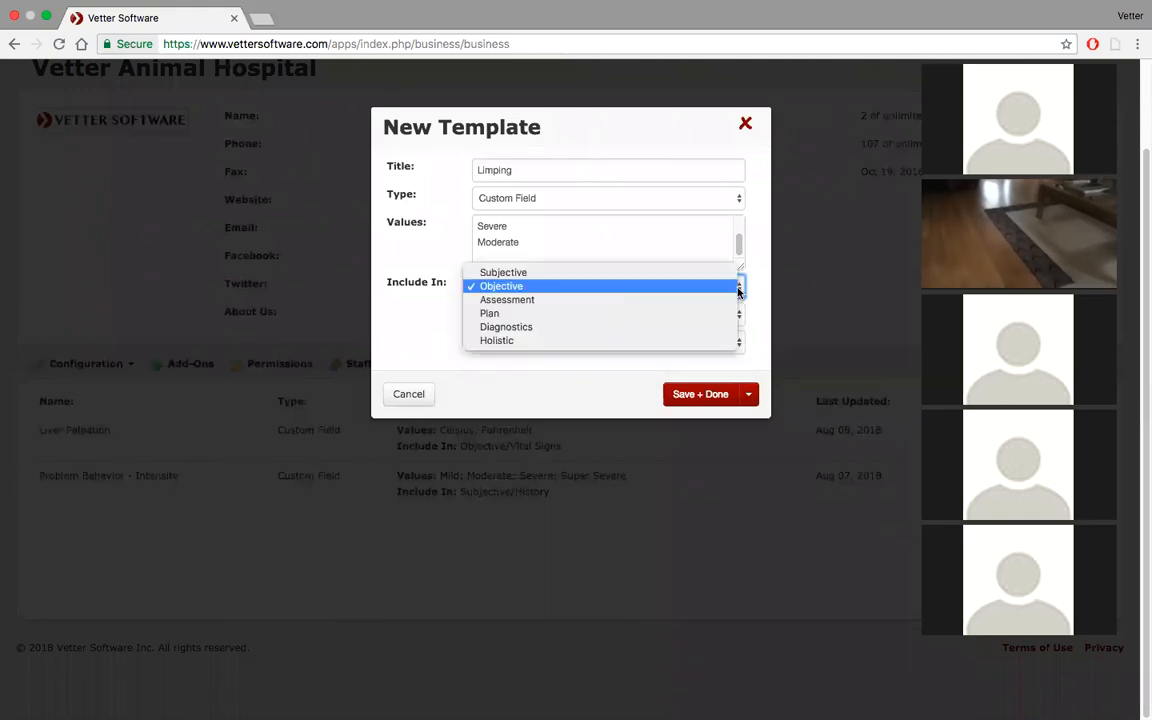
pyautogui.click(702, 274)
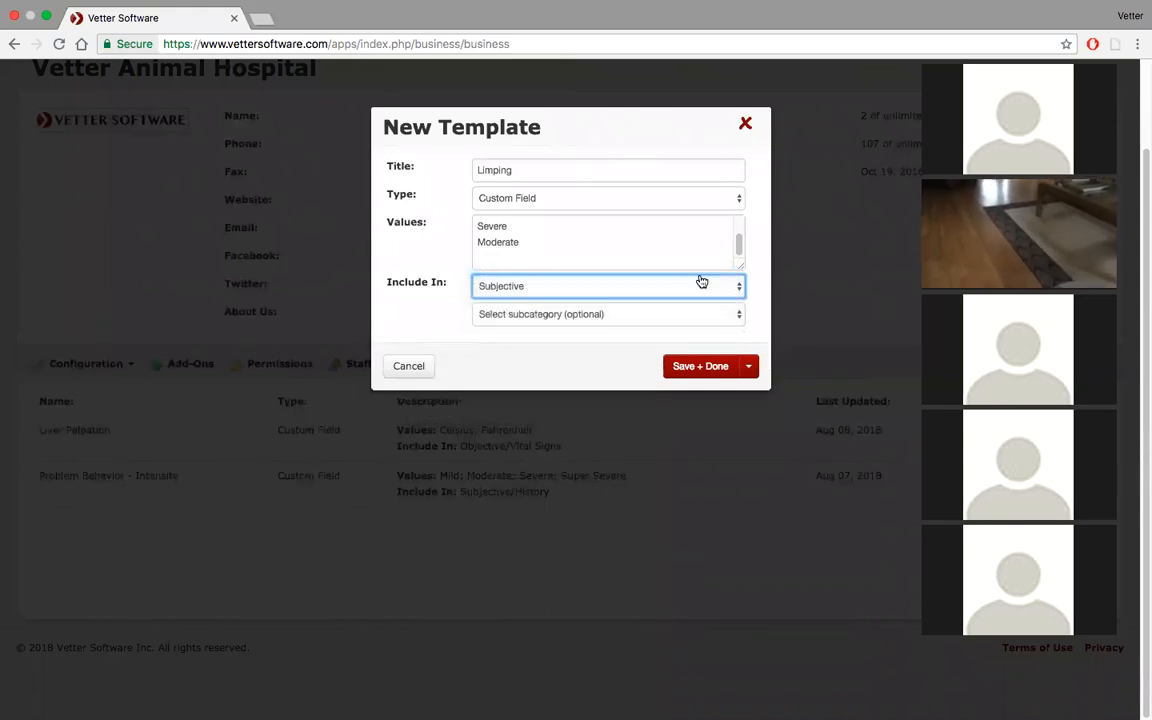
pyautogui.click(730, 318)
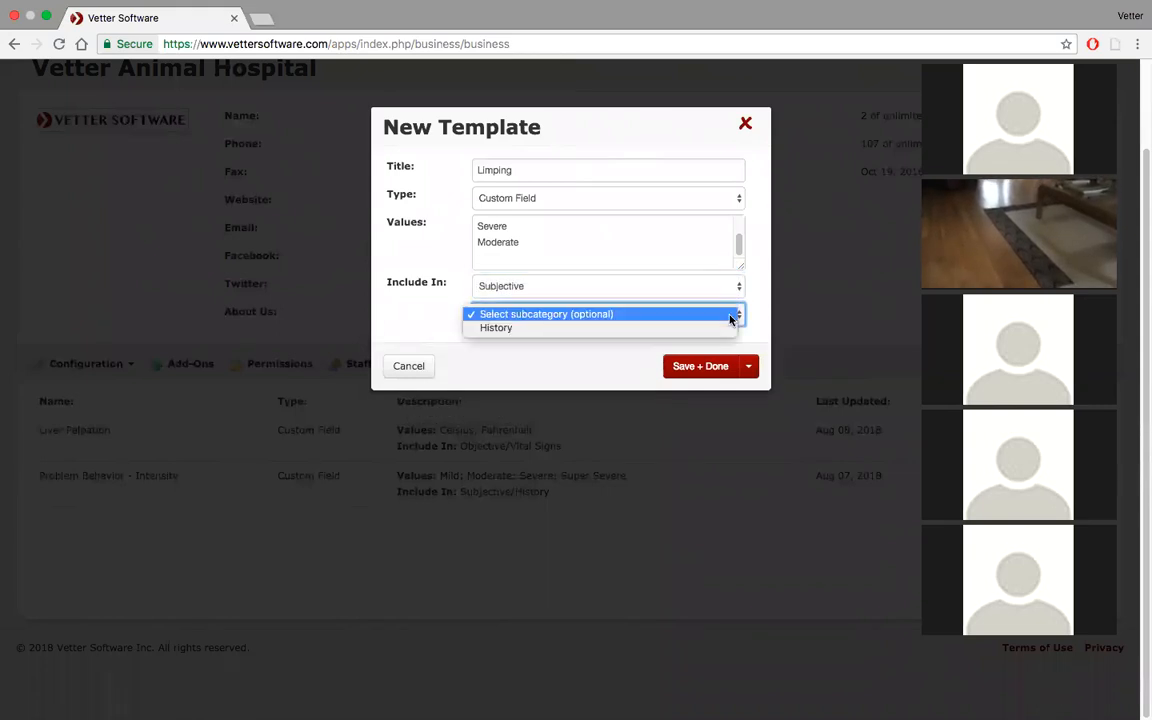
pyautogui.click(709, 331)
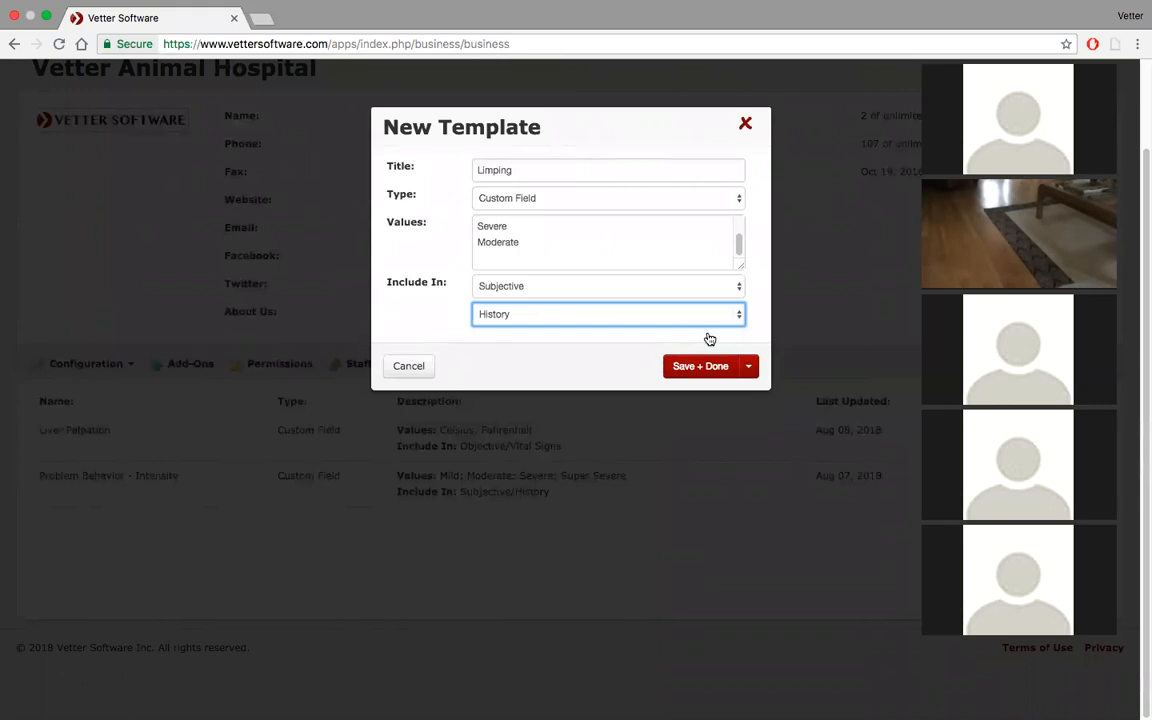
# - Include the Limping field in Objective with the Lameness subcategory and save the template
pyautogui.click(734, 288)
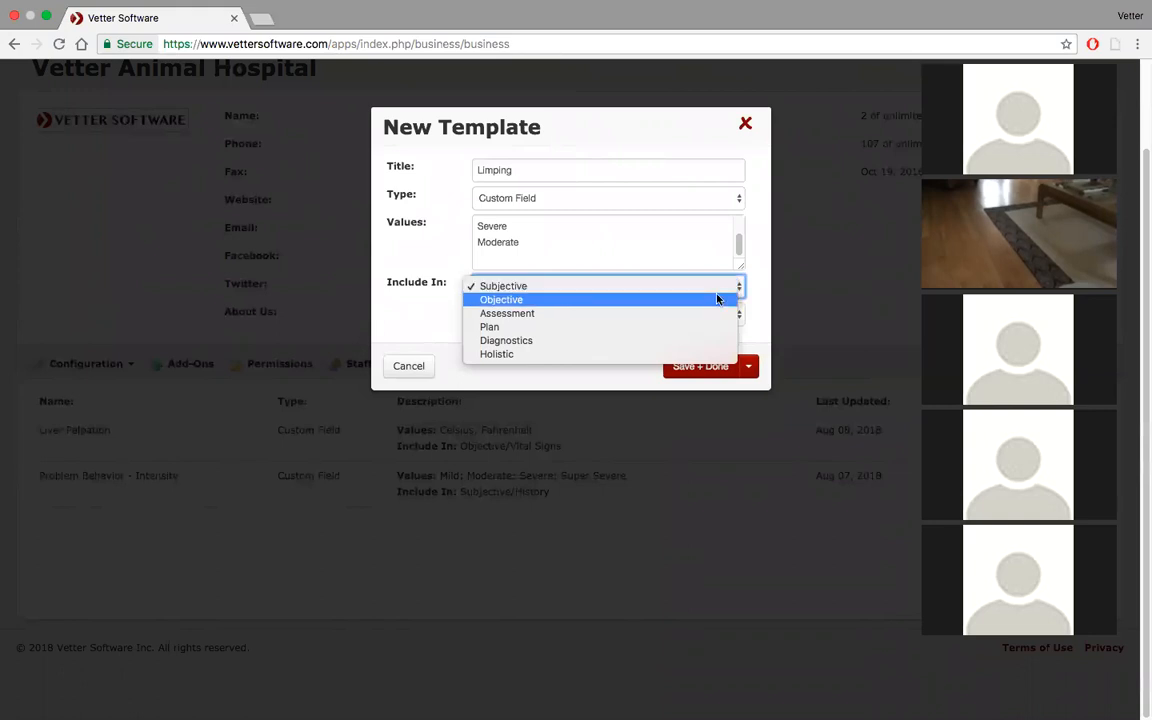
pyautogui.click(715, 300)
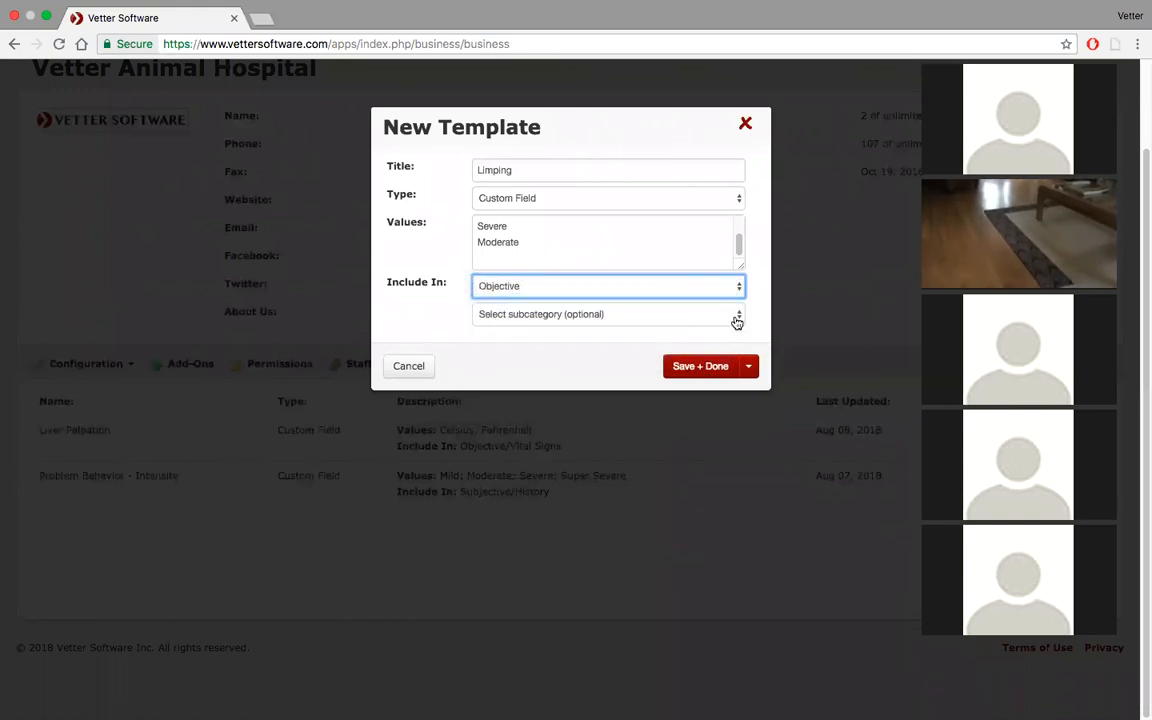
pyautogui.click(735, 318)
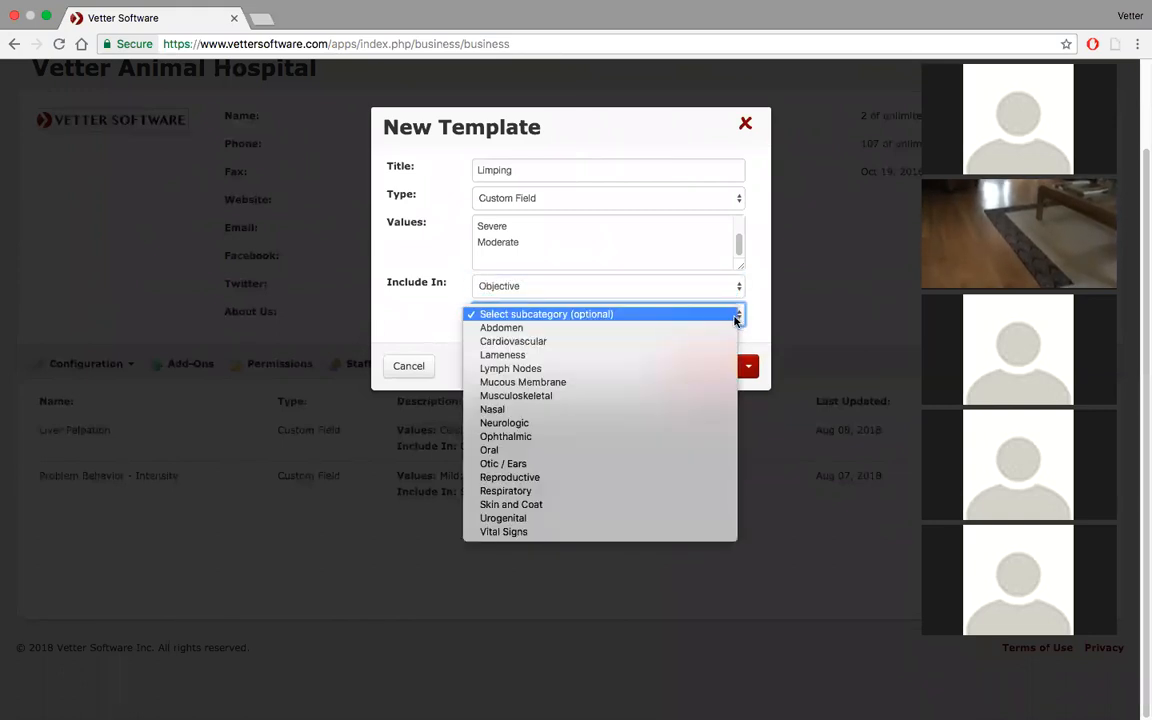
pyautogui.click(694, 356)
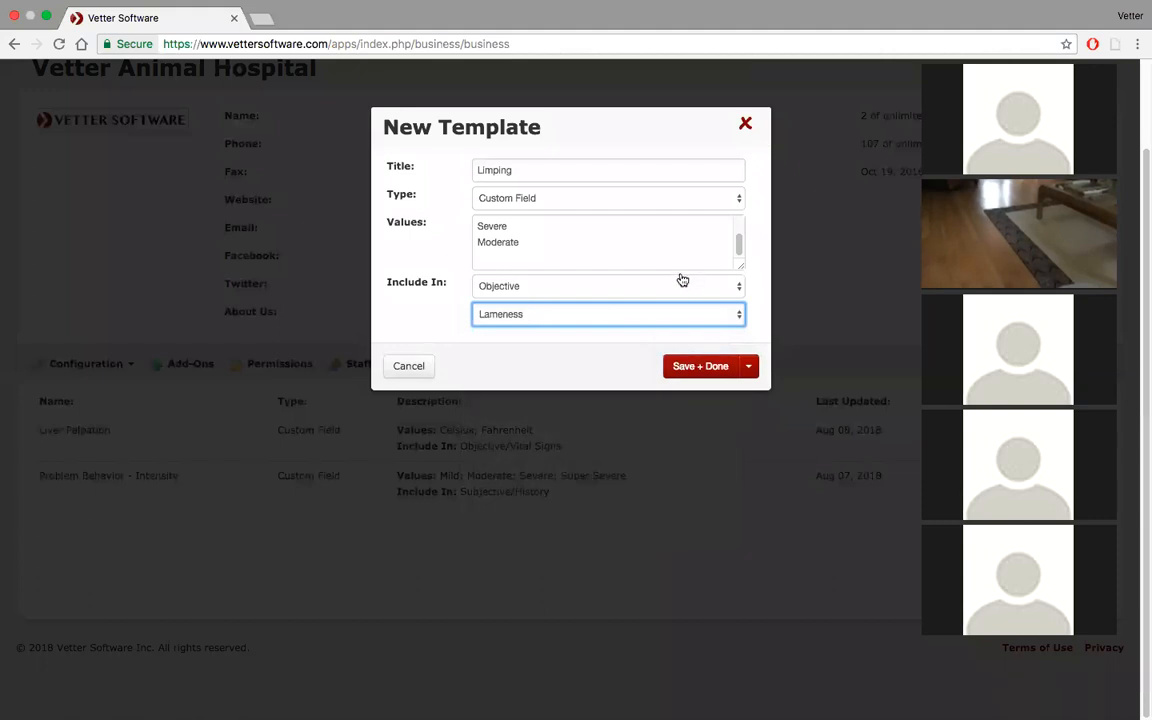
pyautogui.scroll(2, 679, 266)
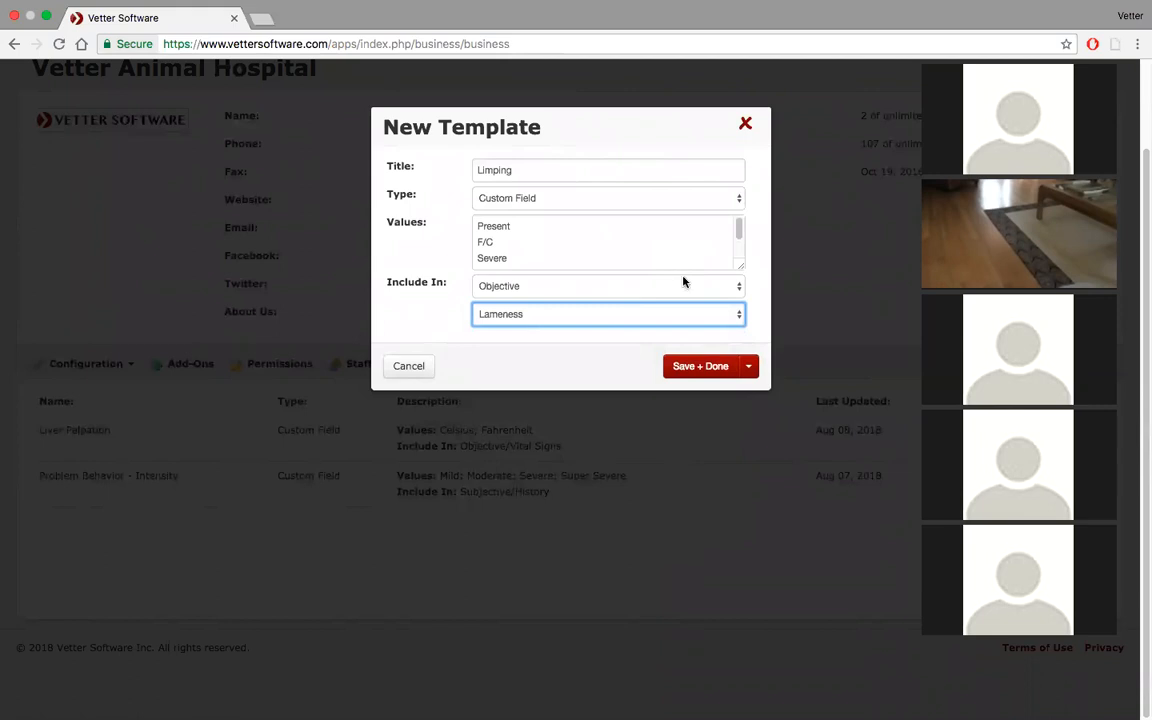
pyautogui.click(703, 367)
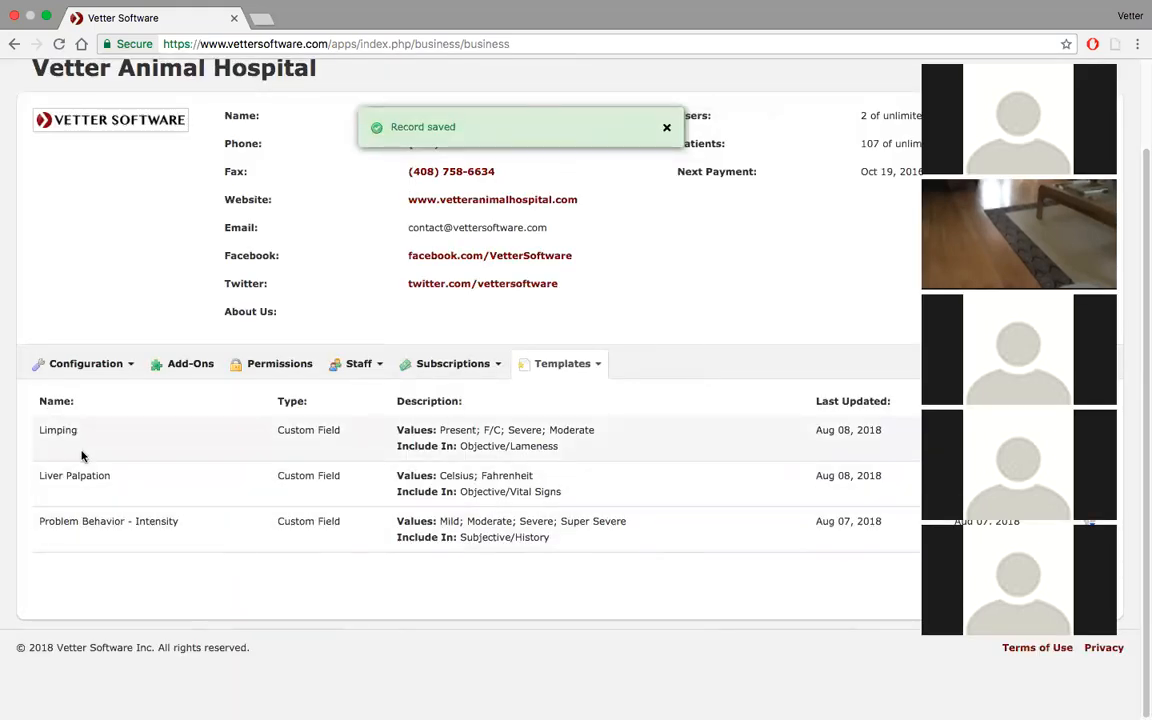
# - List the medical note templates and open the Annual Exam template
pyautogui.click(601, 364)
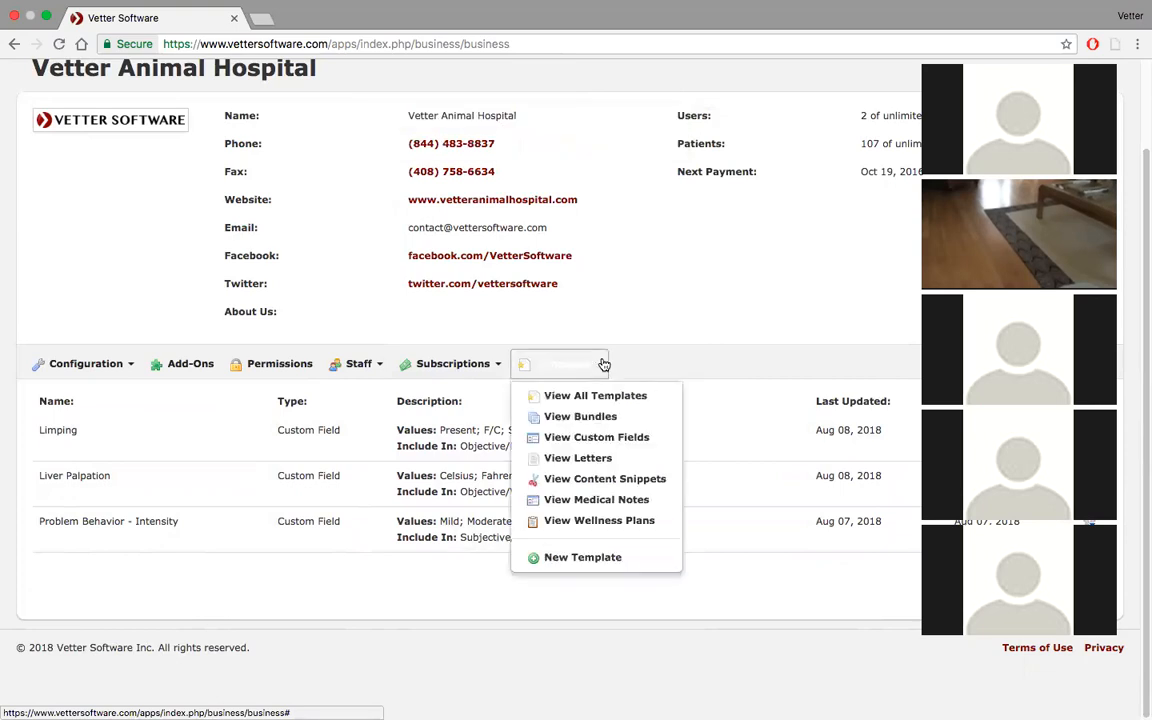
pyautogui.click(581, 500)
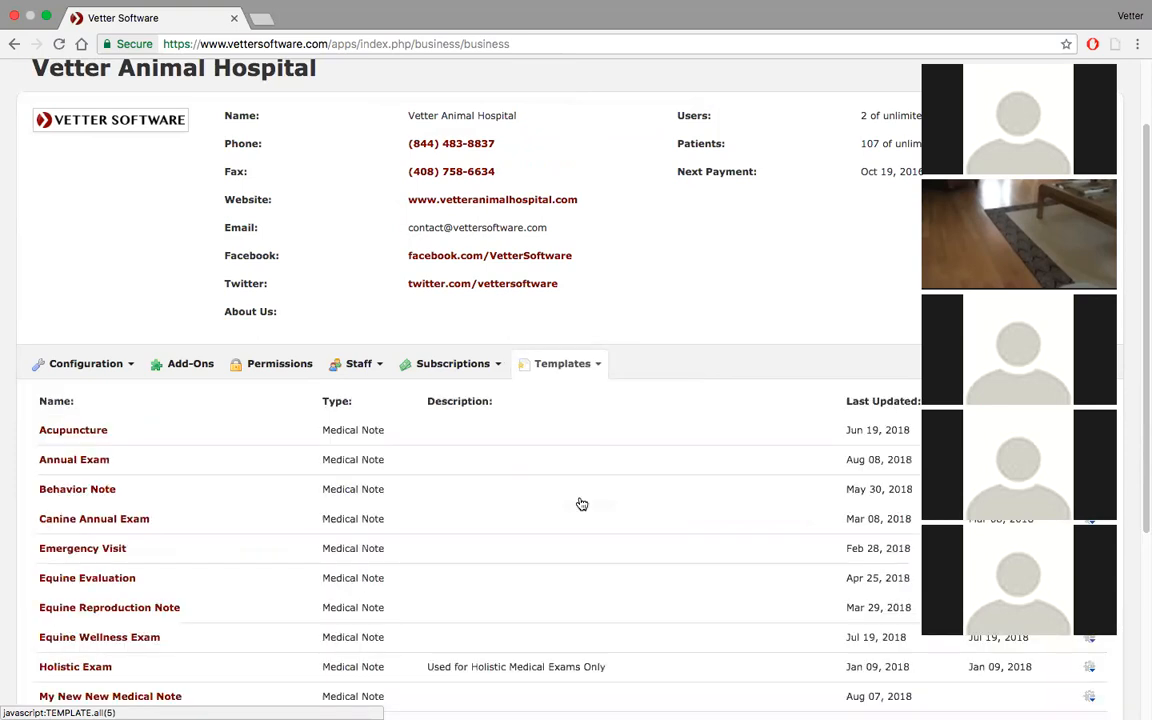
pyautogui.scroll(-3, 581, 503)
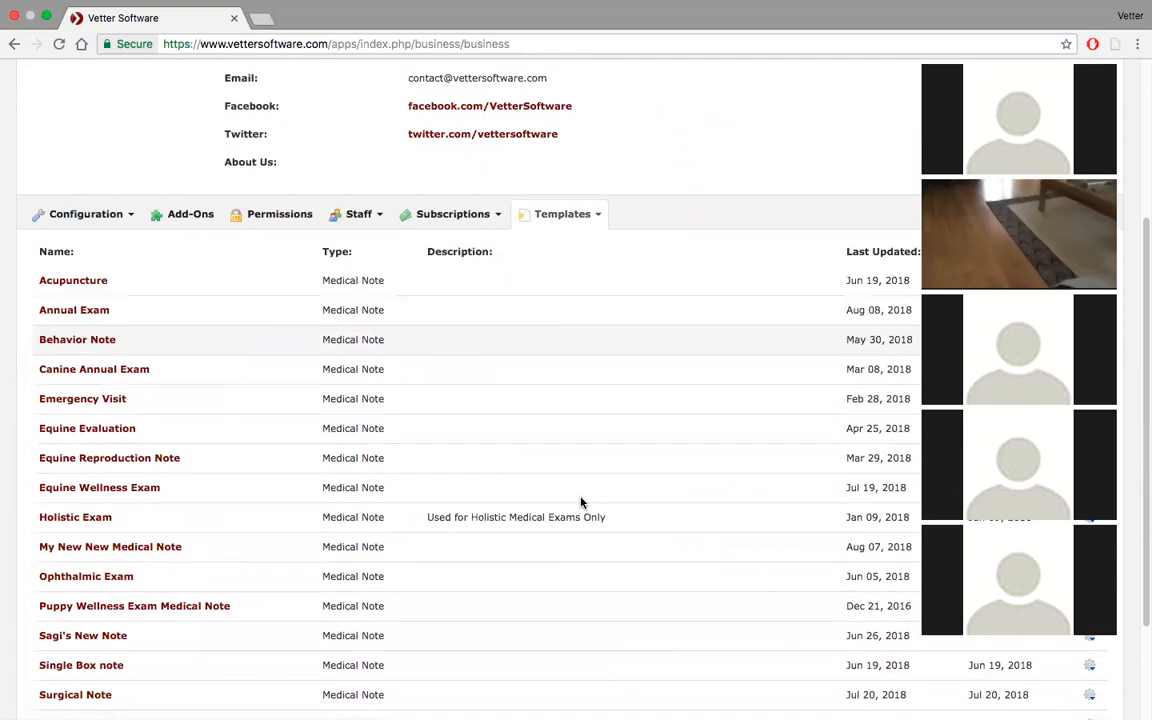
pyautogui.scroll(-2, 581, 502)
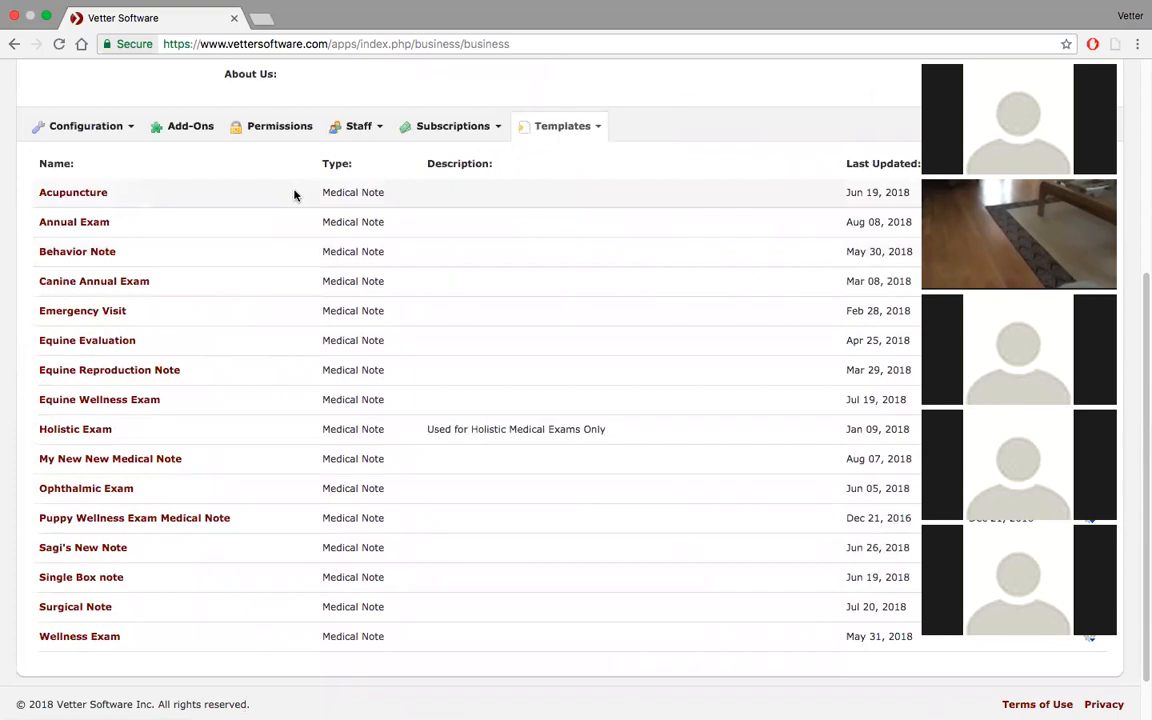
pyautogui.click(74, 223)
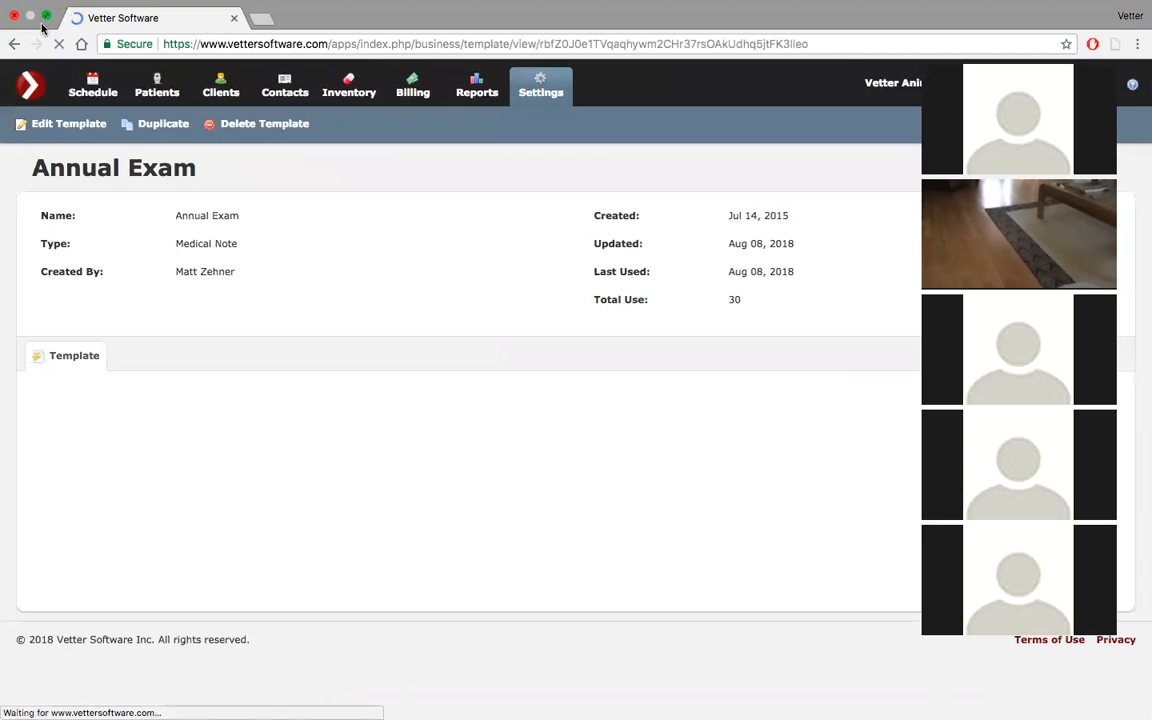
pyautogui.click(47, 17)
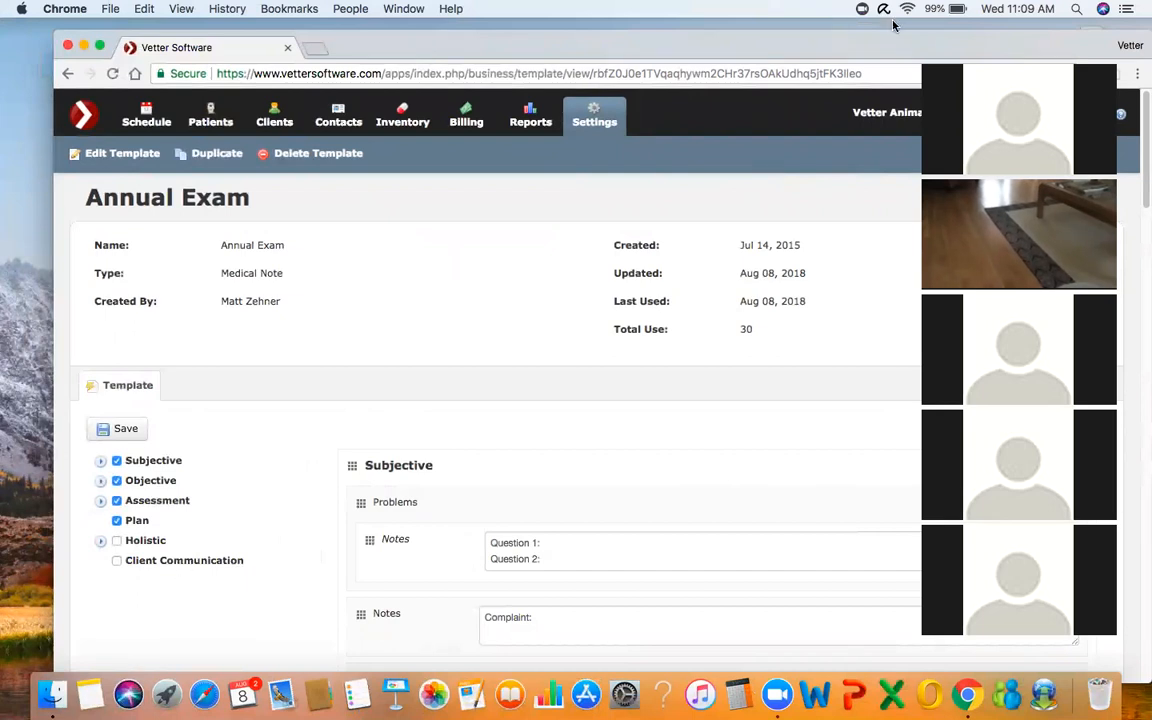
pyautogui.moveTo(870, 45); pyautogui.dragTo(861, 8)
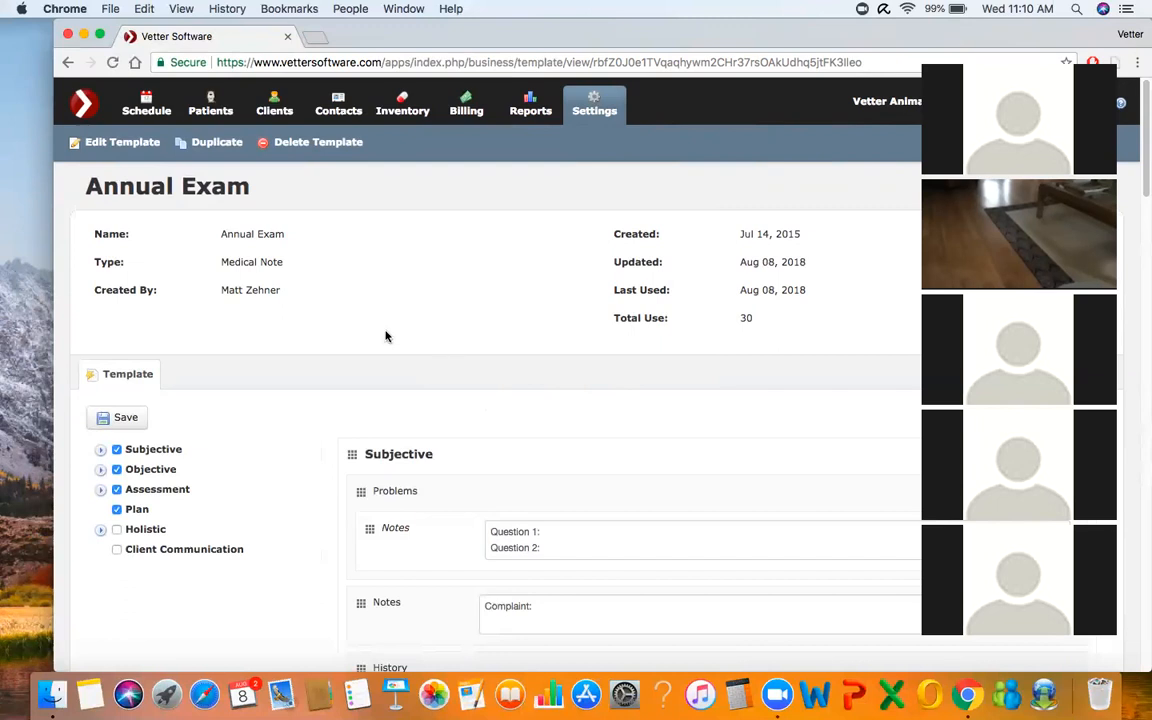
pyautogui.click(98, 35)
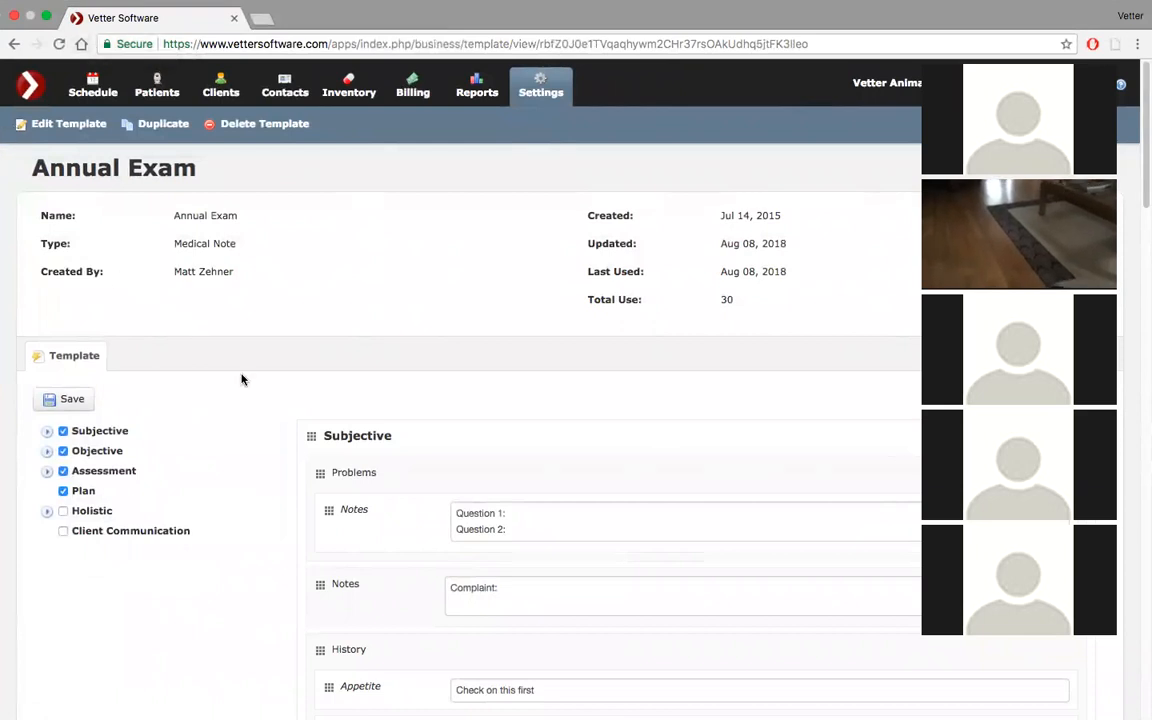
# - Include the Limping field from the Lameness subcategory of Objective in the Annual Exam template
pyautogui.scroll(-2, 241, 379)
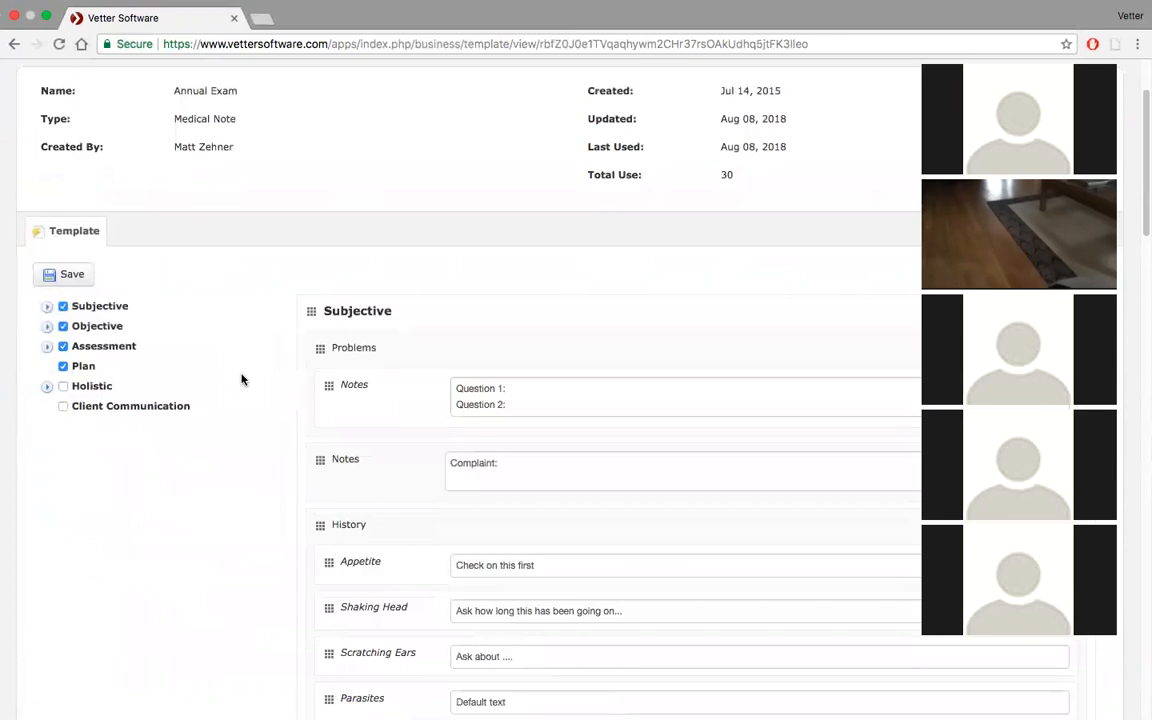
pyautogui.scroll(-2, 241, 379)
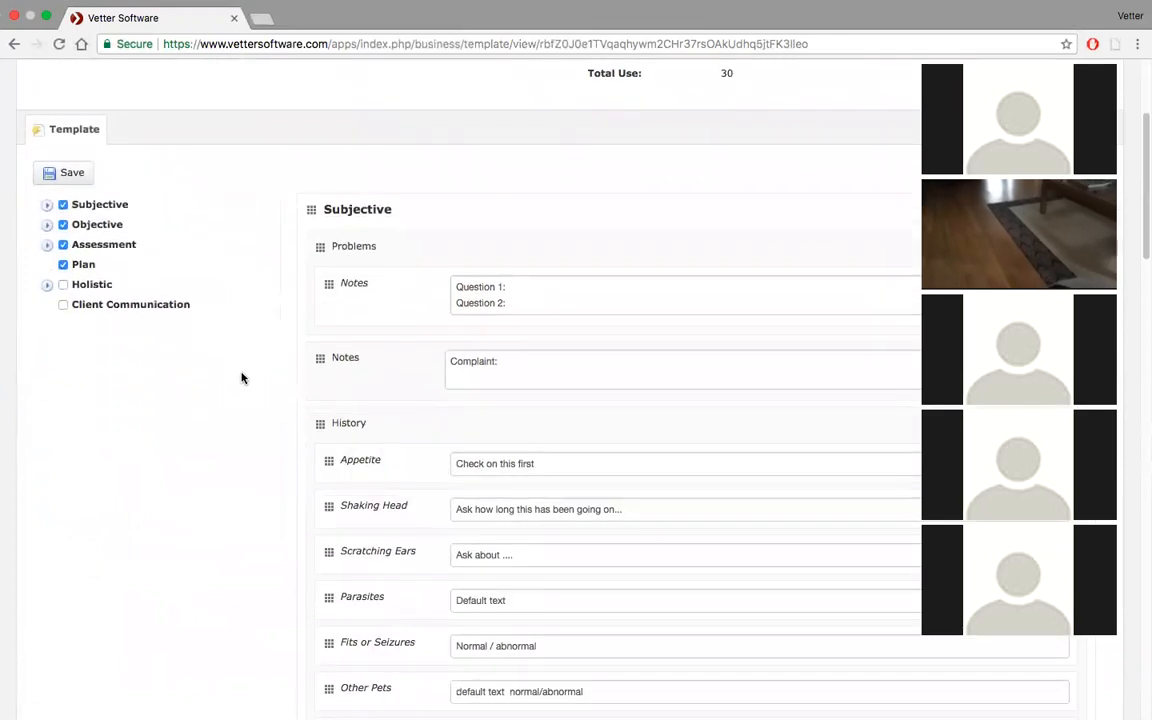
pyautogui.scroll(-5, 241, 379)
pyautogui.scroll(-2, 241, 378)
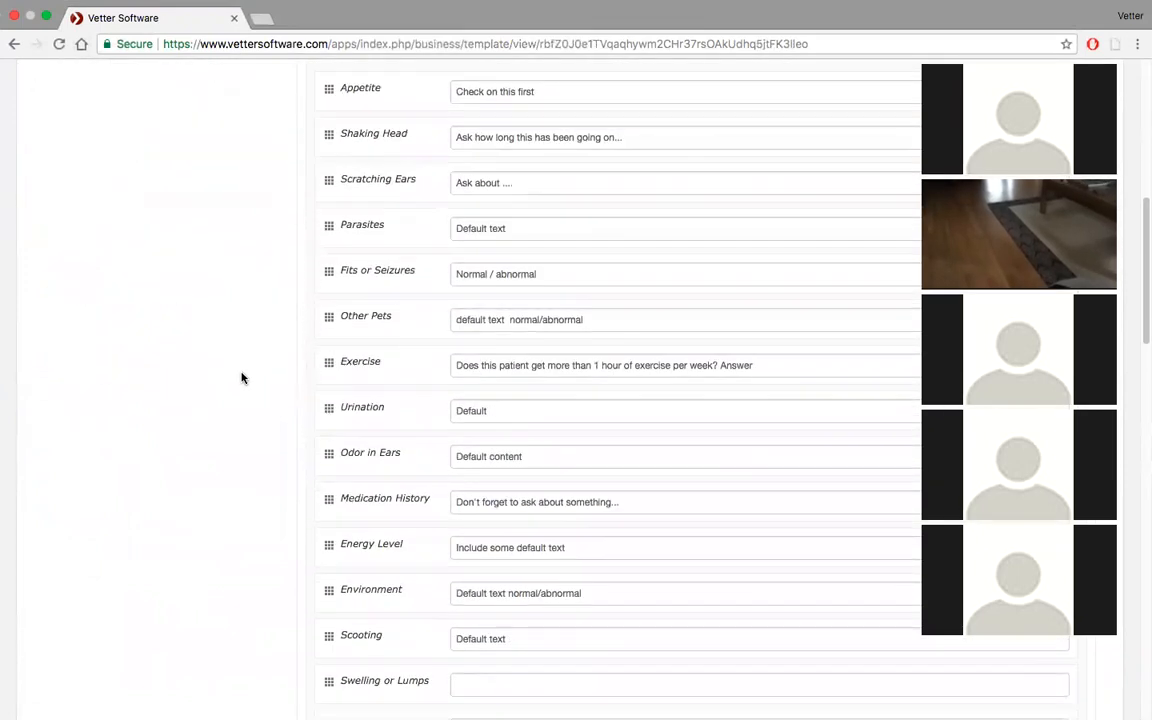
pyautogui.scroll(6, 241, 378)
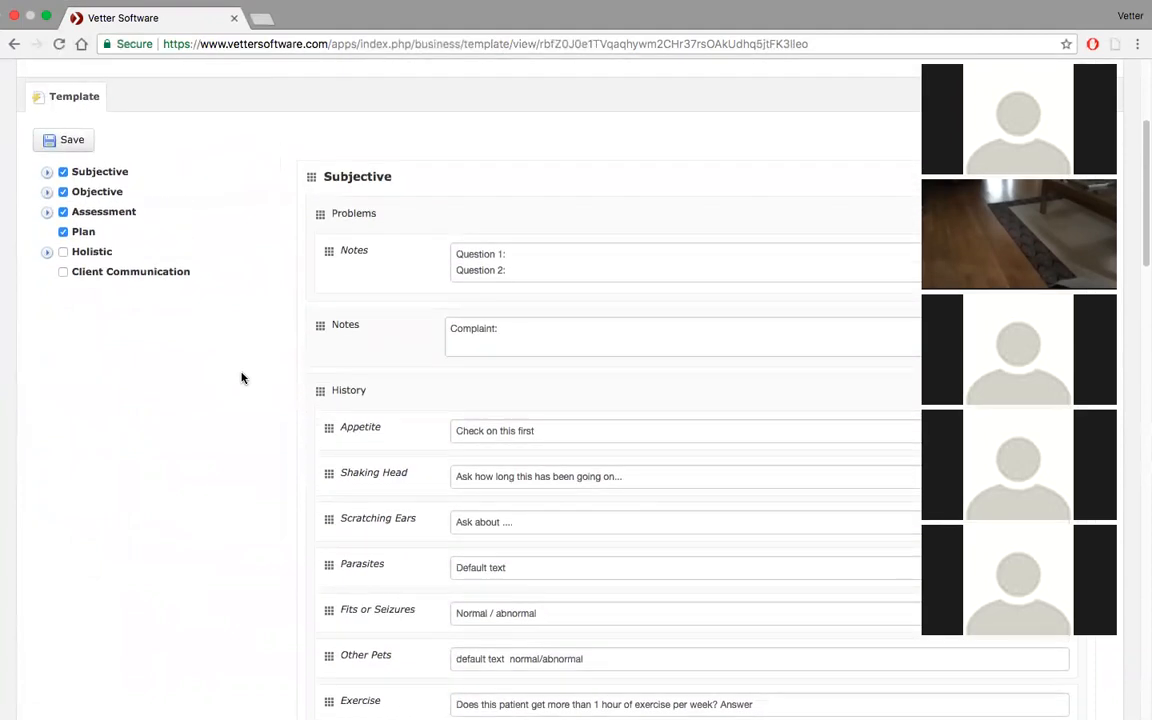
pyautogui.click(47, 193)
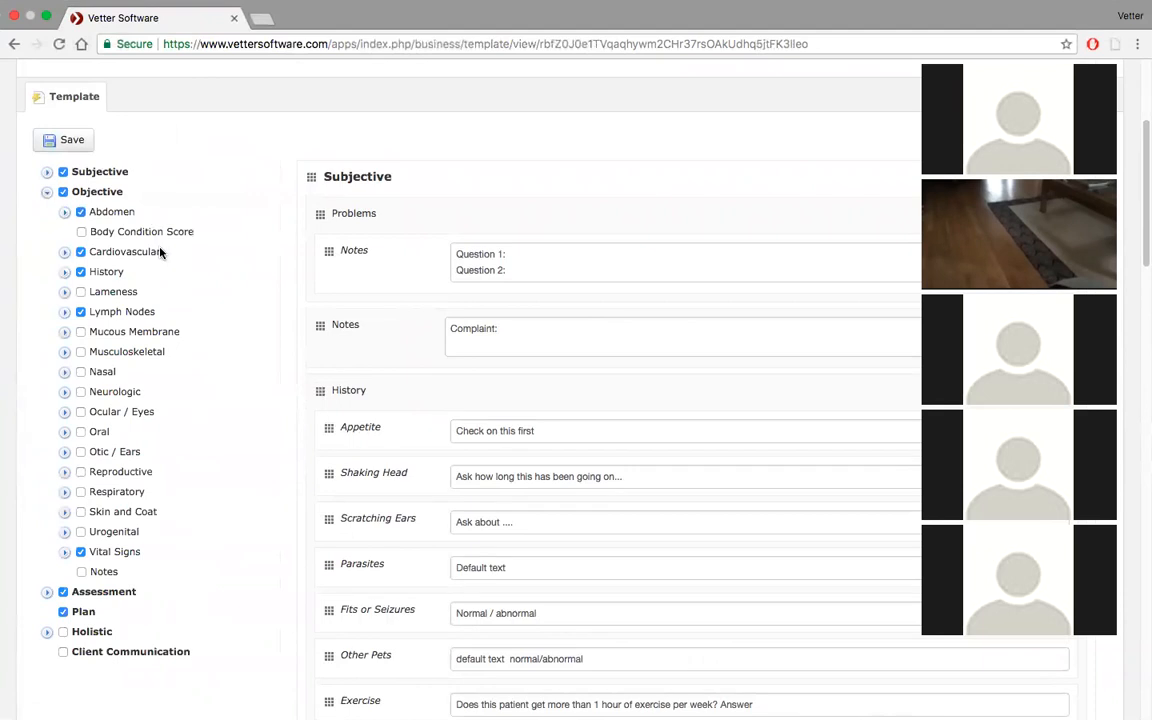
pyautogui.click(64, 292)
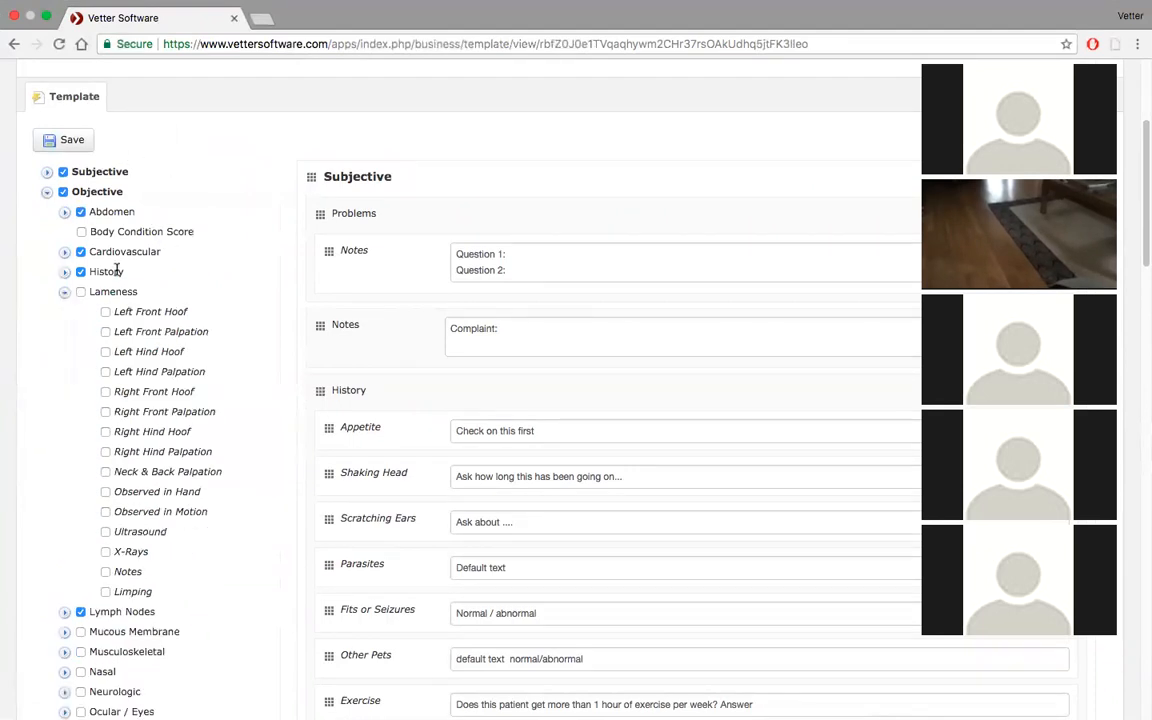
pyautogui.click(106, 592)
# - Find the Limping field under Lameness in the template's Objective section and look at its selectable values
pyautogui.scroll(-3, 421, 559)
pyautogui.scroll(-15, 421, 559)
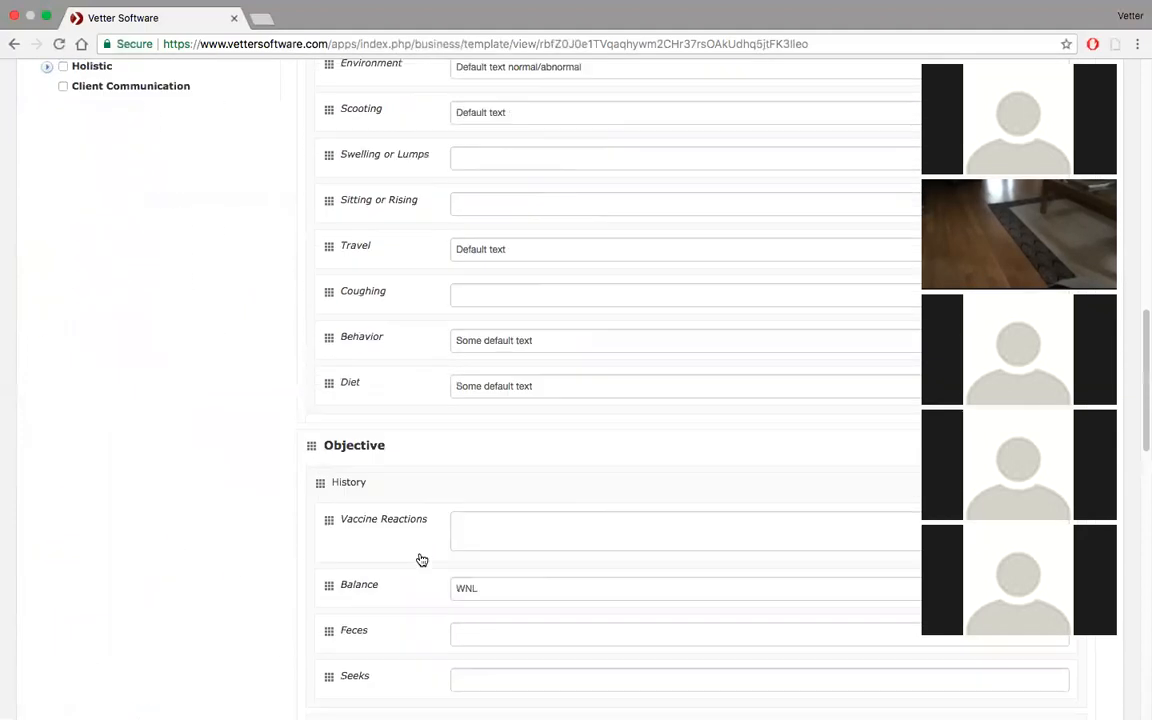
pyautogui.scroll(-10, 421, 559)
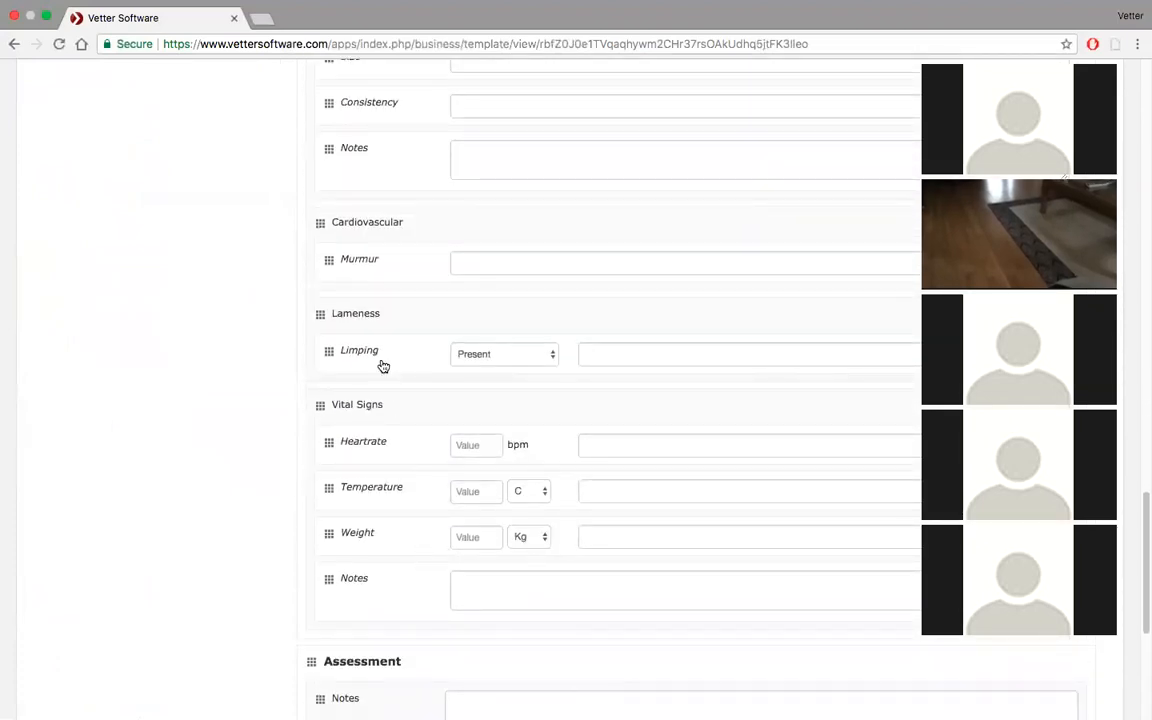
pyautogui.click(551, 358)
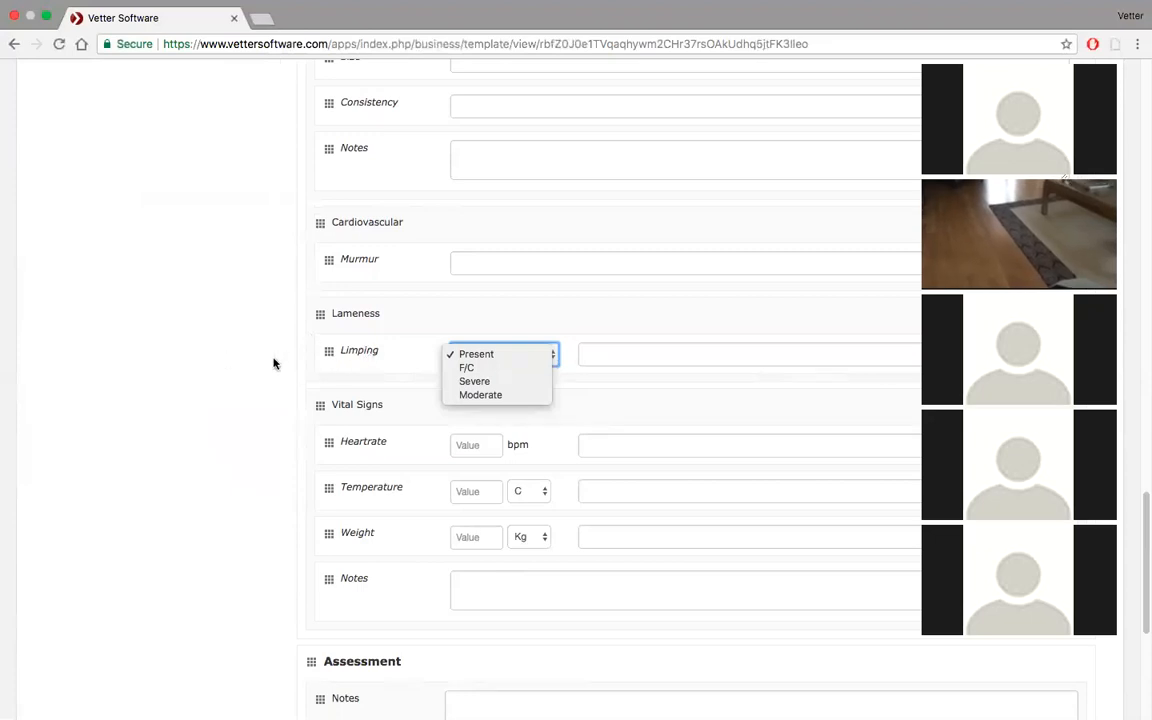
pyautogui.click(394, 322)
# - Review the layout of the template's Subjective and Objective sections, including the subcomponents available under Objective's History
pyautogui.scroll(2, 394, 322)
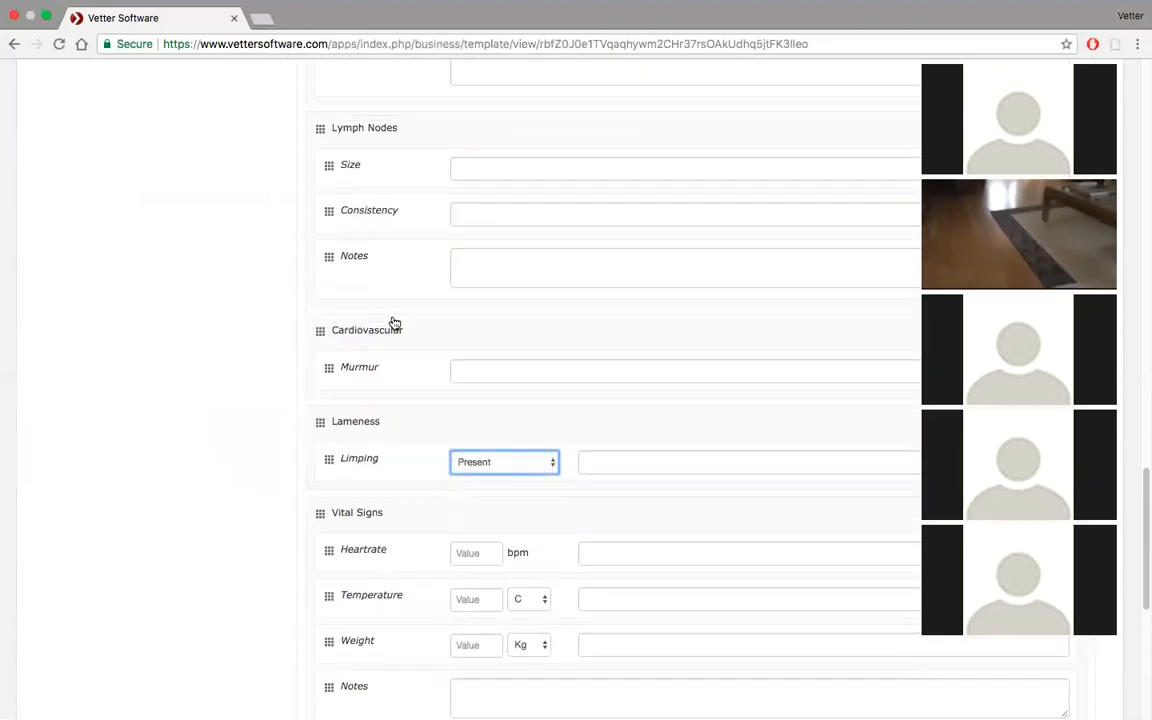
pyautogui.scroll(2, 398, 392)
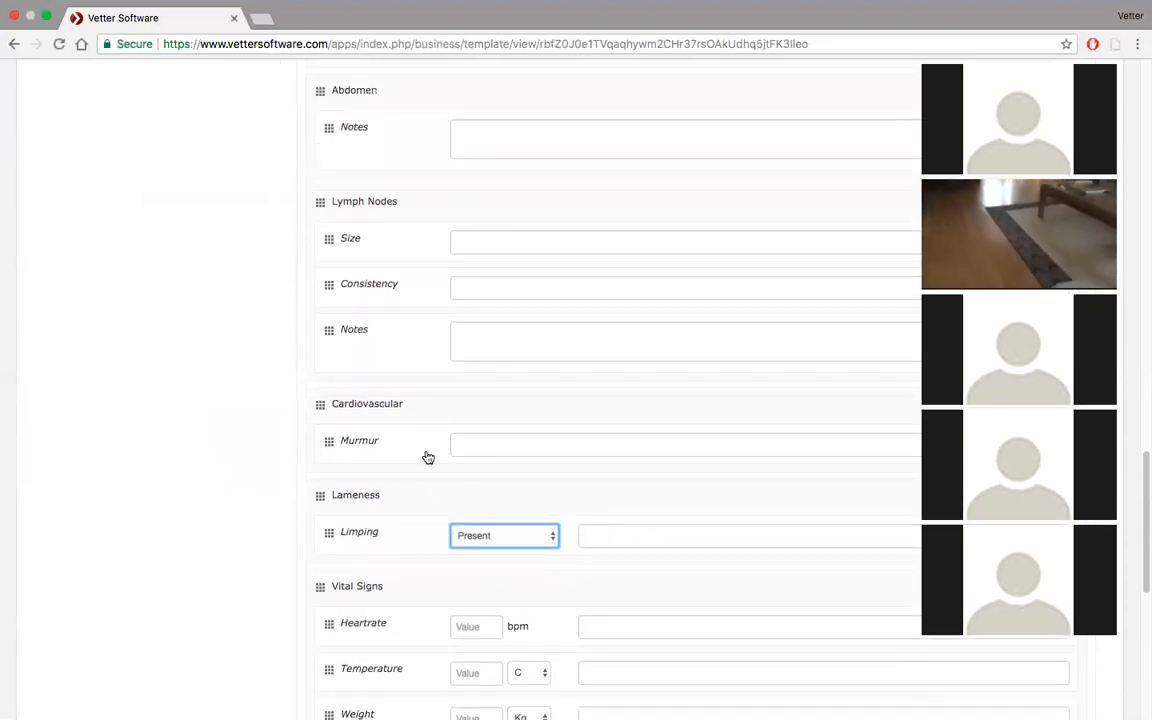
pyautogui.scroll(4, 427, 458)
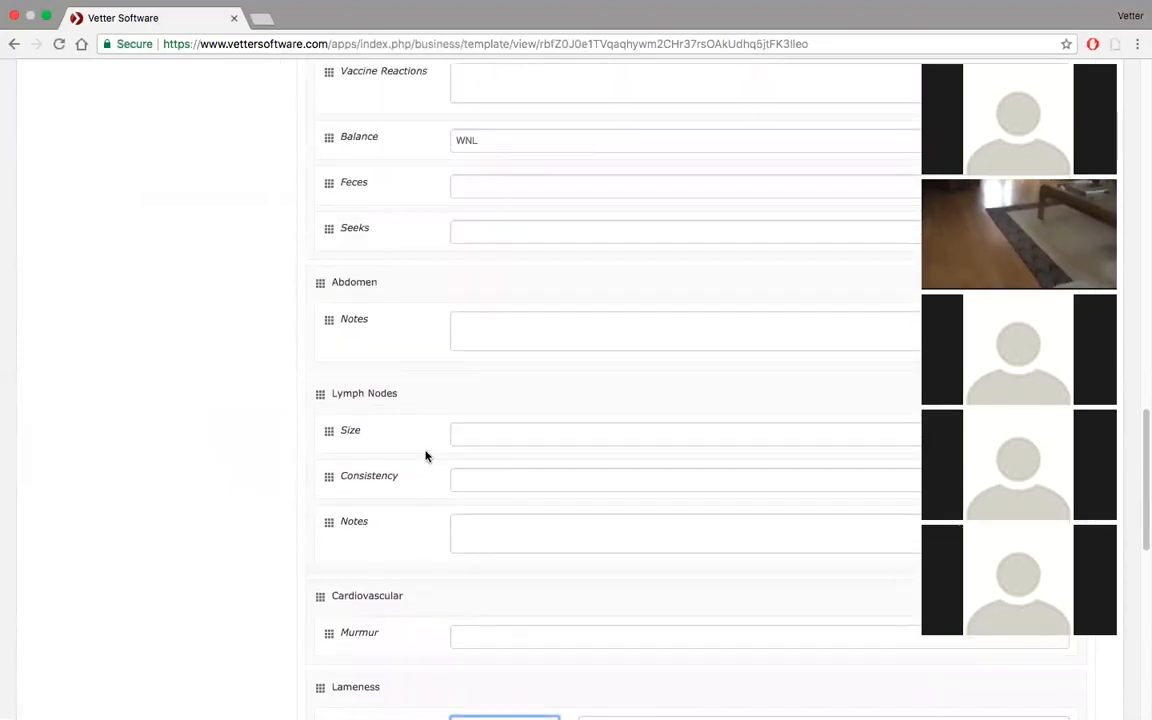
pyautogui.scroll(3, 425, 456)
pyautogui.scroll(-5, 425, 456)
pyautogui.scroll(-1, 425, 456)
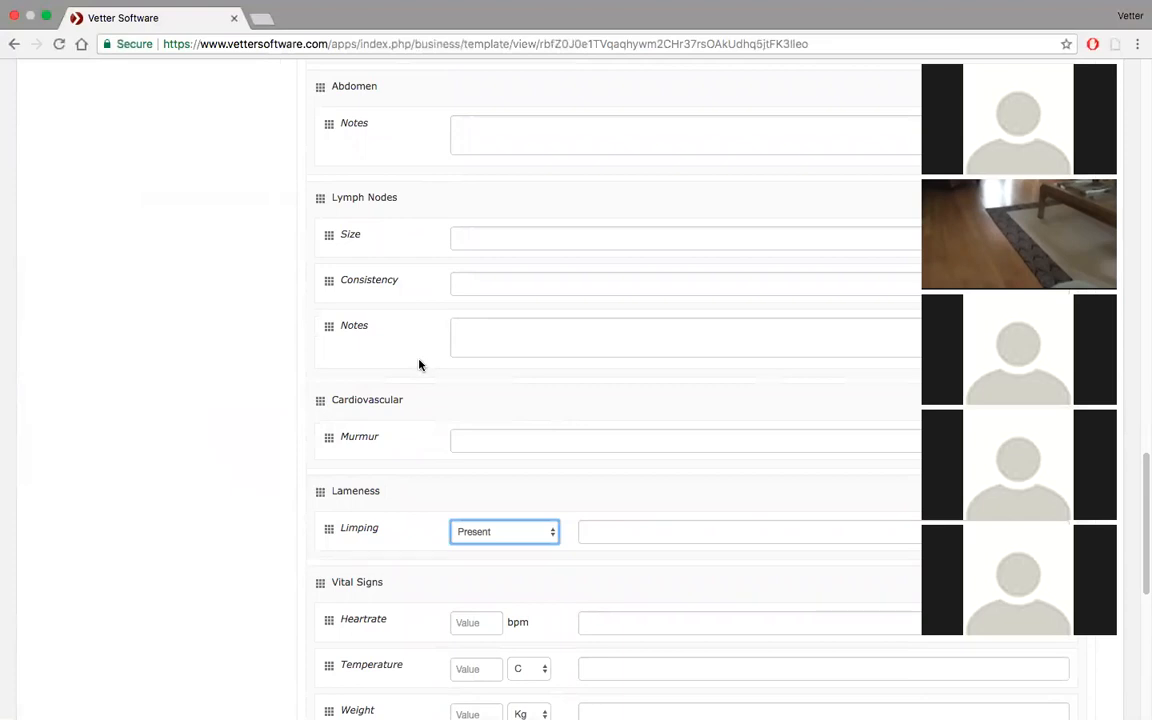
pyautogui.scroll(-8, 421, 365)
pyautogui.scroll(5, 410, 407)
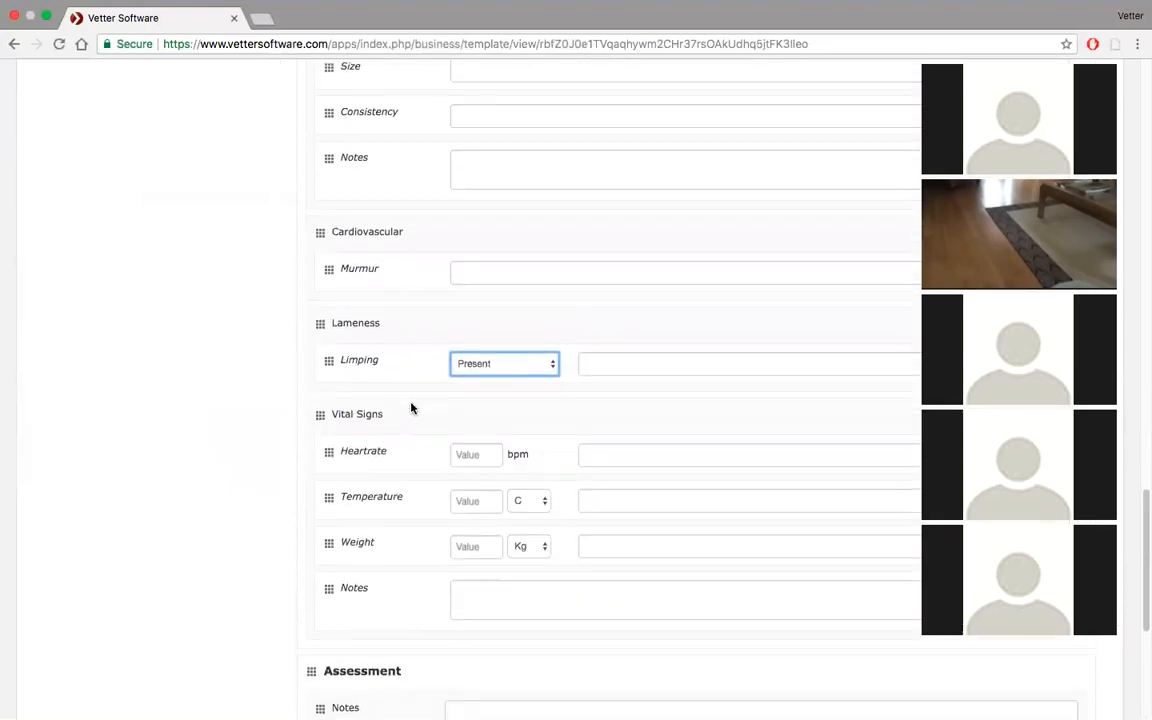
pyautogui.scroll(9, 410, 407)
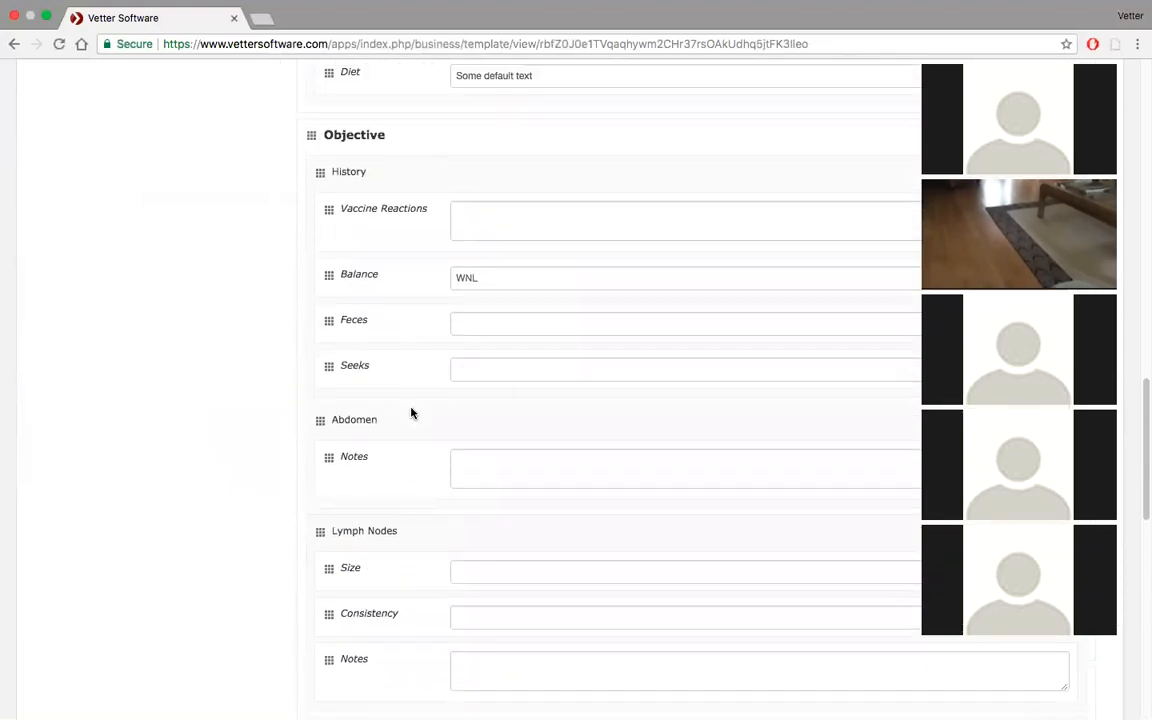
pyautogui.scroll(1, 410, 413)
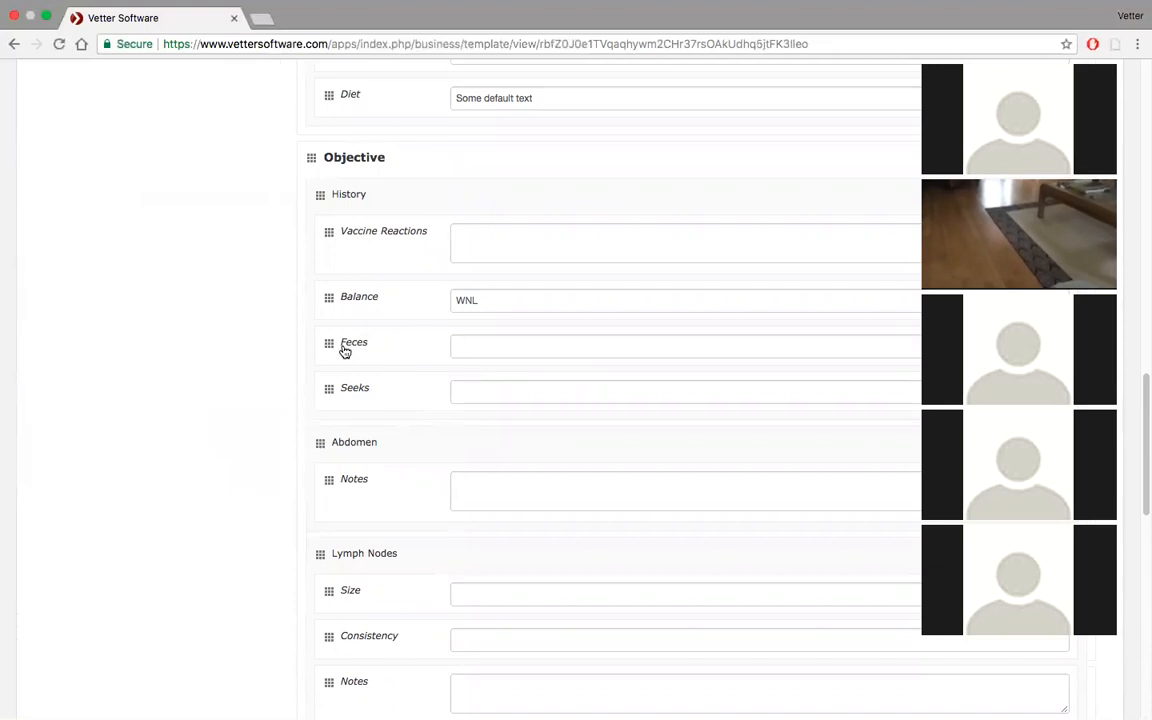
pyautogui.scroll(10, 344, 350)
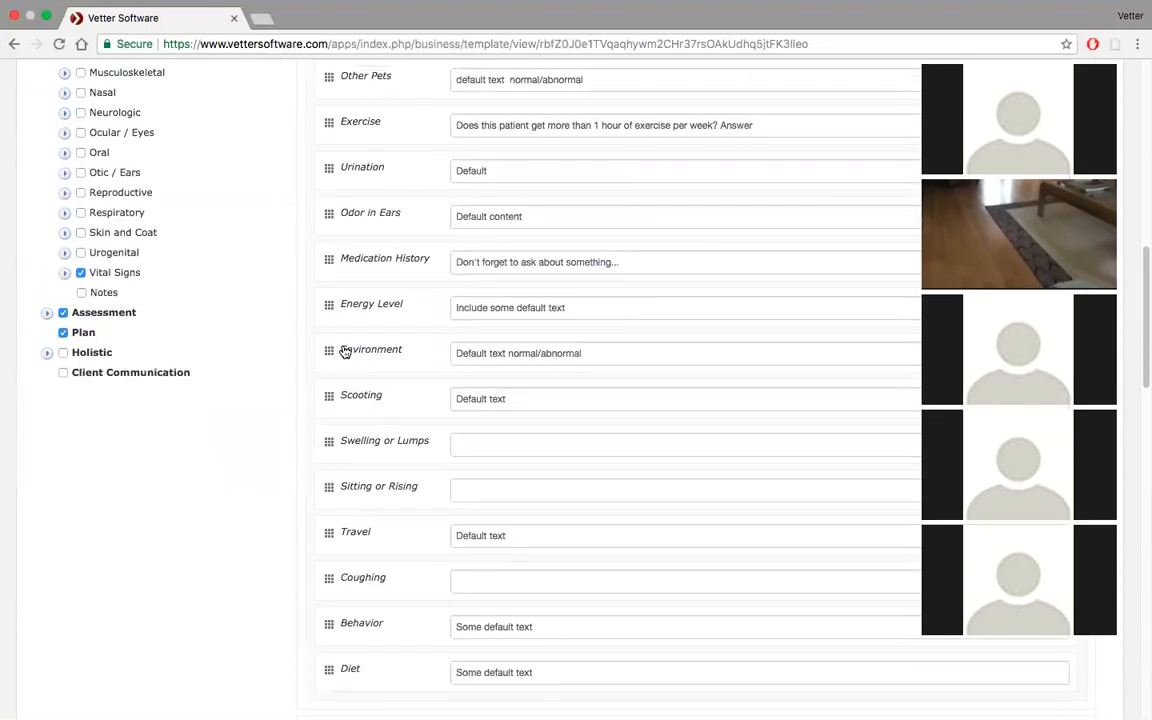
pyautogui.scroll(3, 344, 350)
pyautogui.scroll(8, 239, 272)
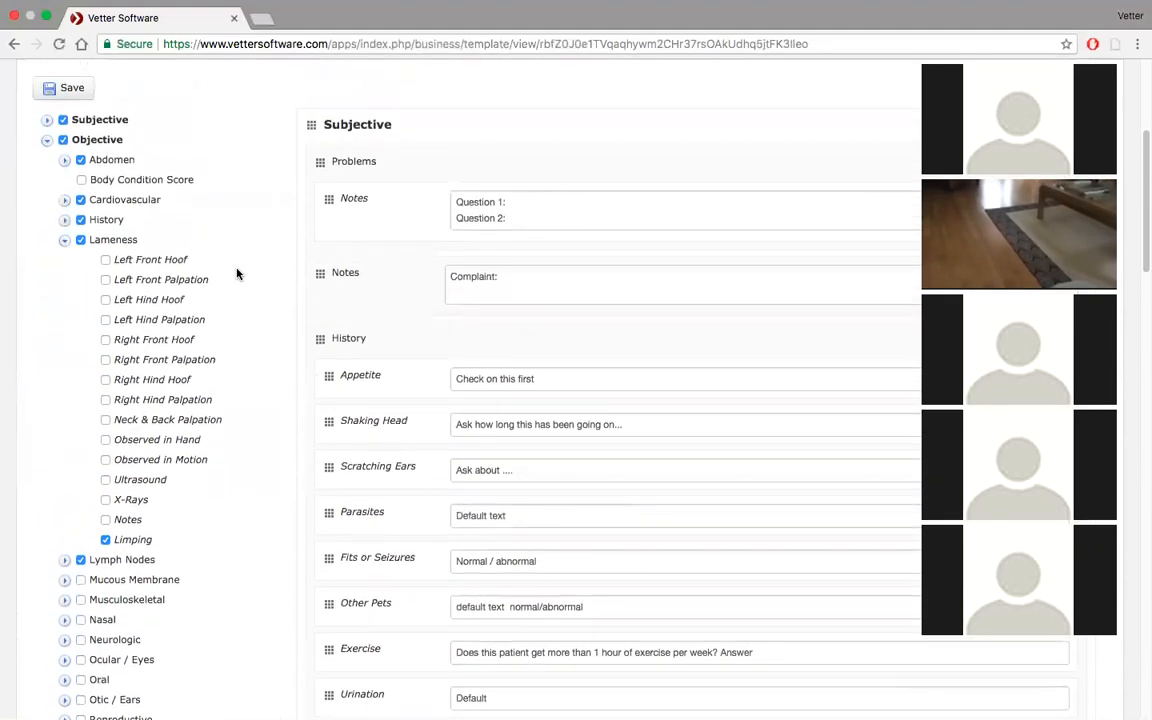
pyautogui.scroll(-15, 237, 273)
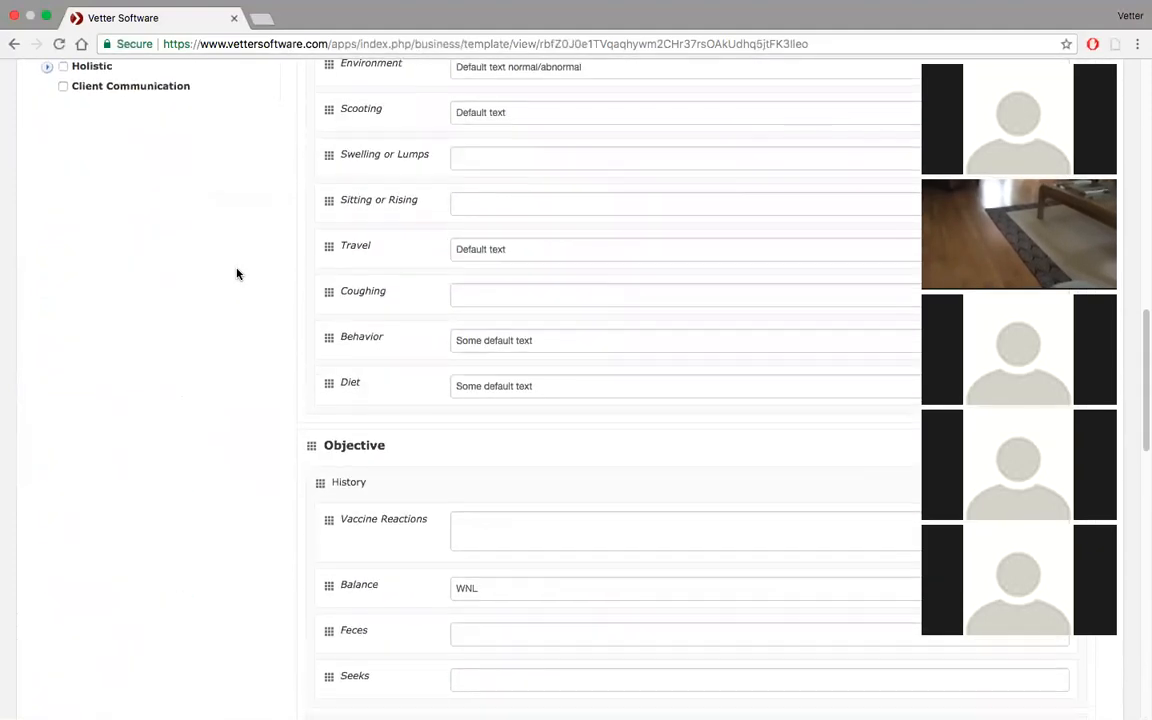
pyautogui.scroll(-9, 237, 273)
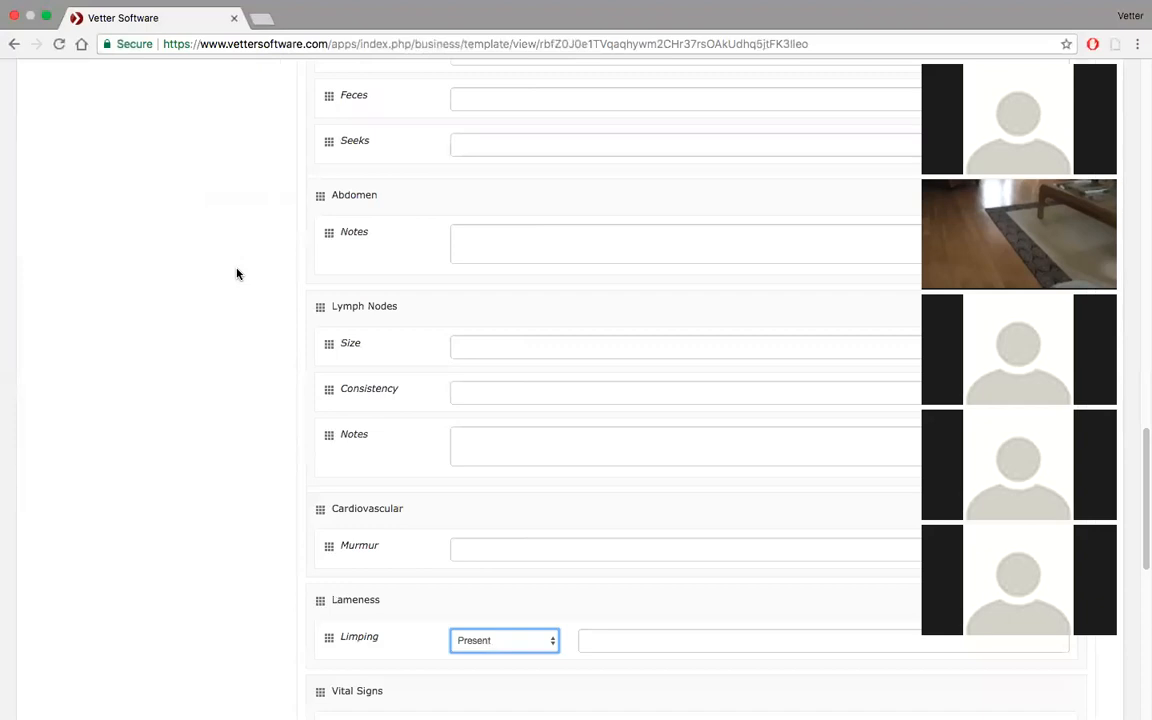
pyautogui.scroll(5, 237, 273)
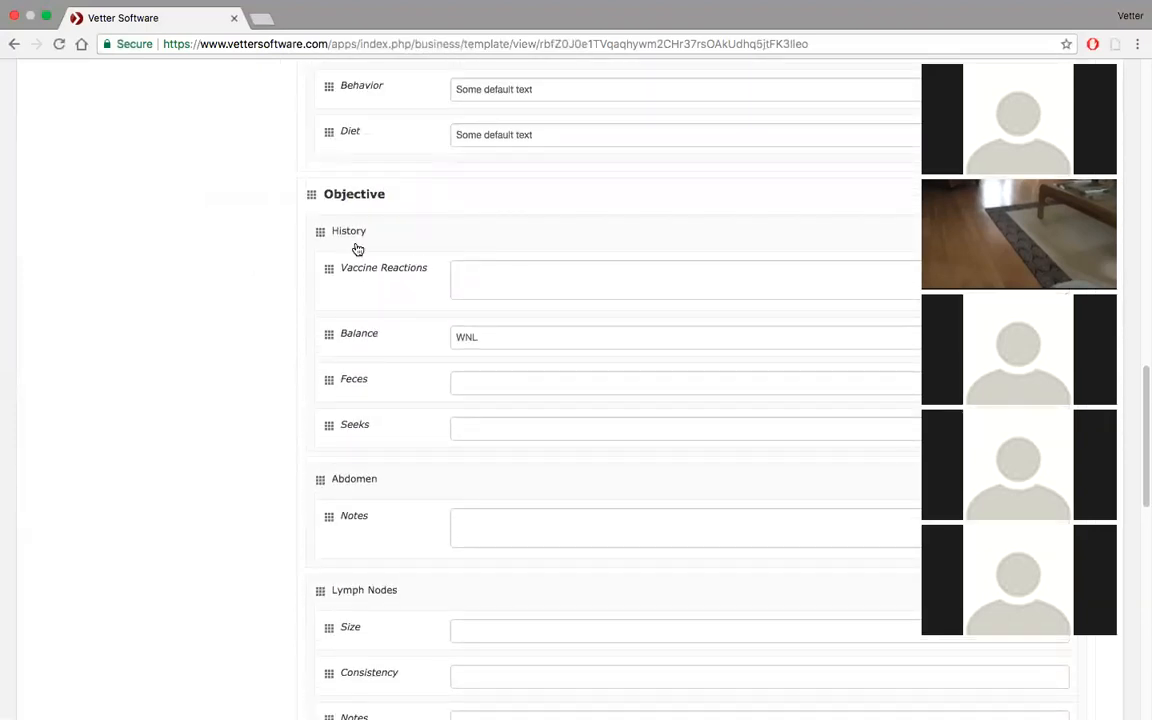
pyautogui.scroll(16, 175, 251)
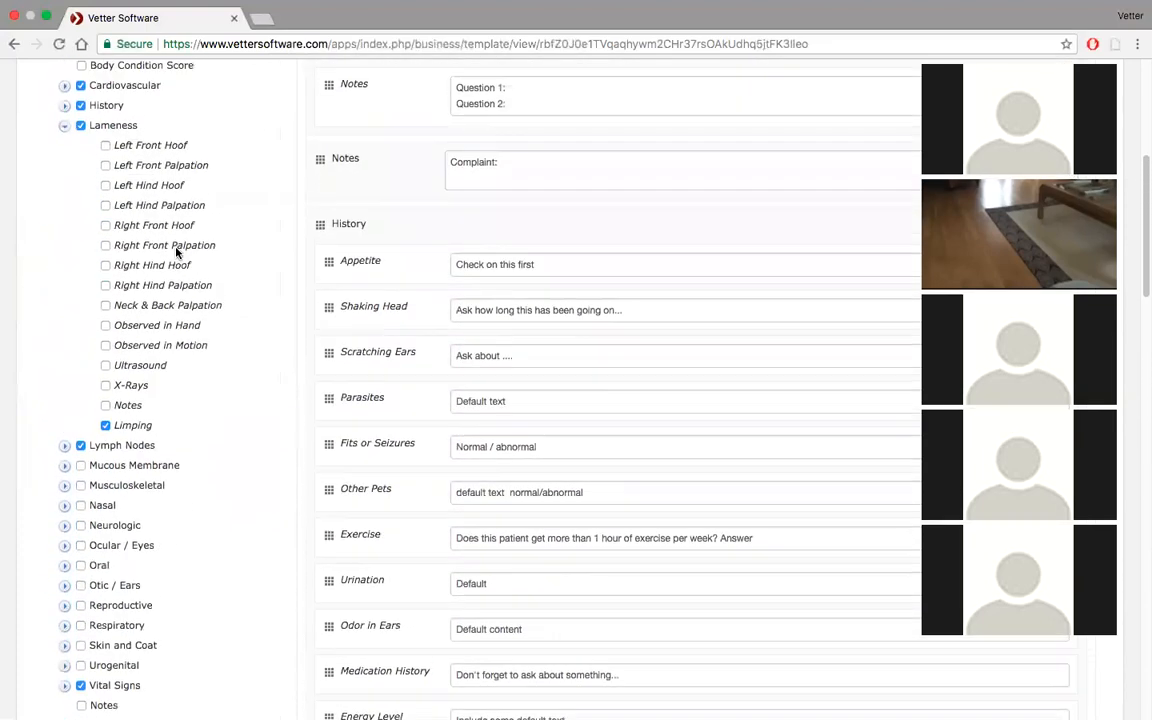
pyautogui.scroll(4, 176, 251)
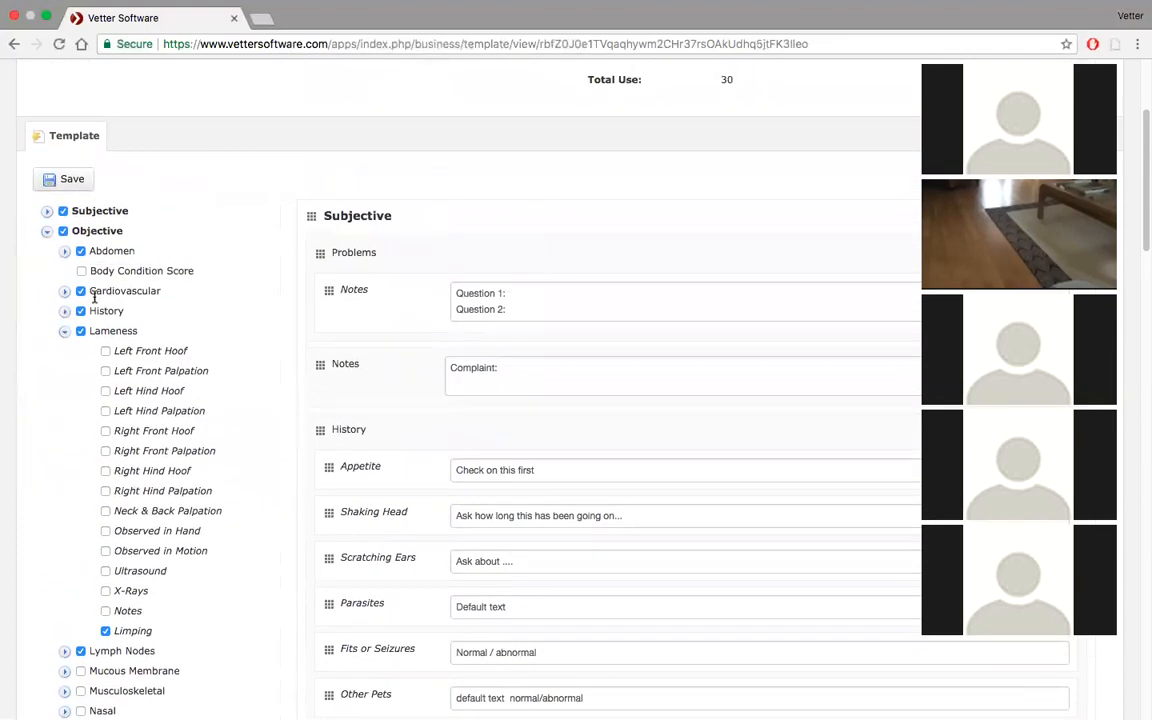
pyautogui.click(64, 311)
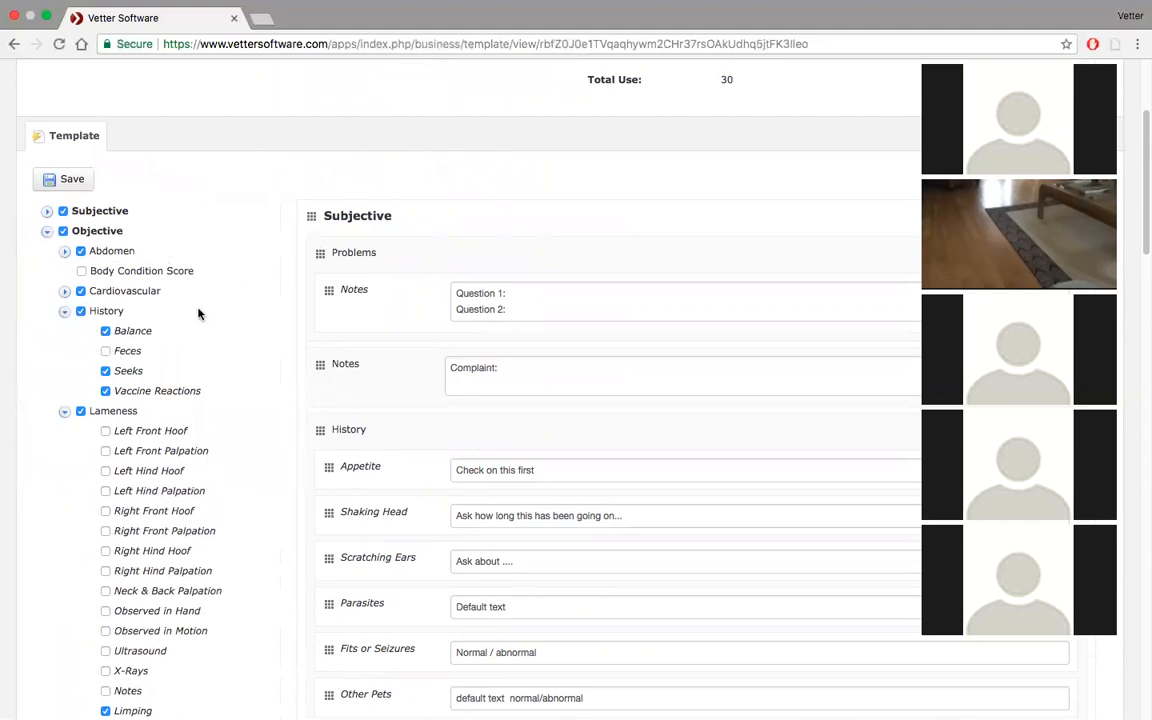
# - Save the changes to the Annual Exam template and return to the animal hospital's settings page
pyautogui.scroll(3, 198, 313)
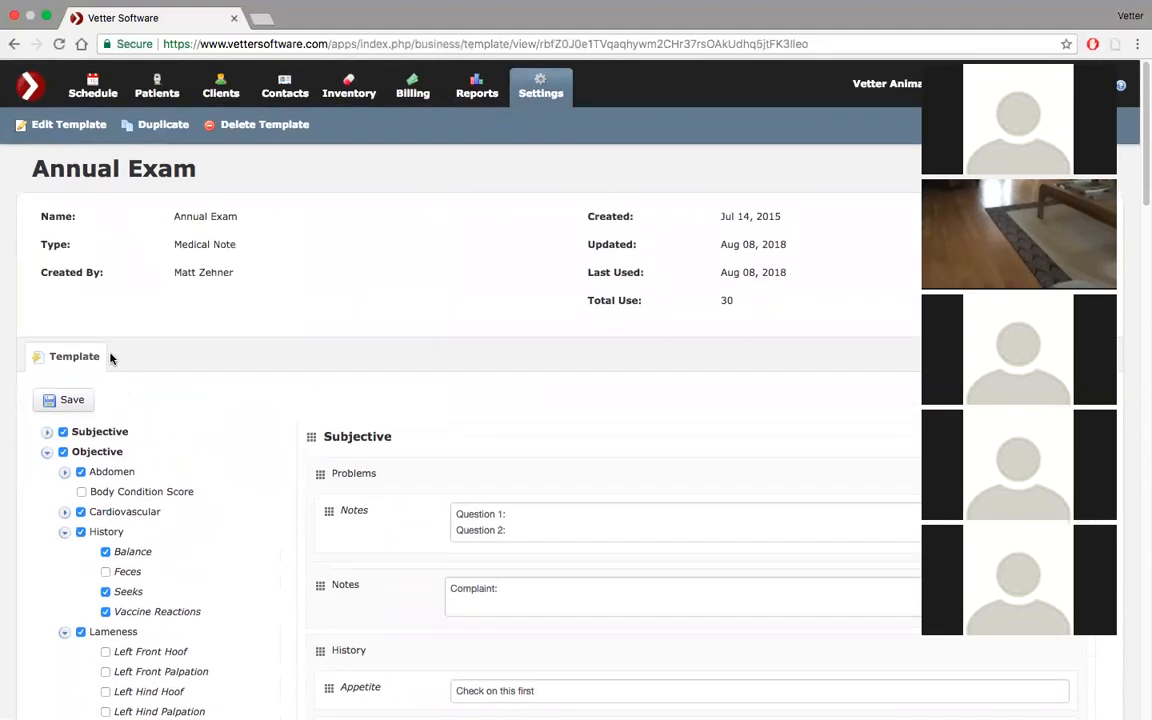
pyautogui.click(70, 399)
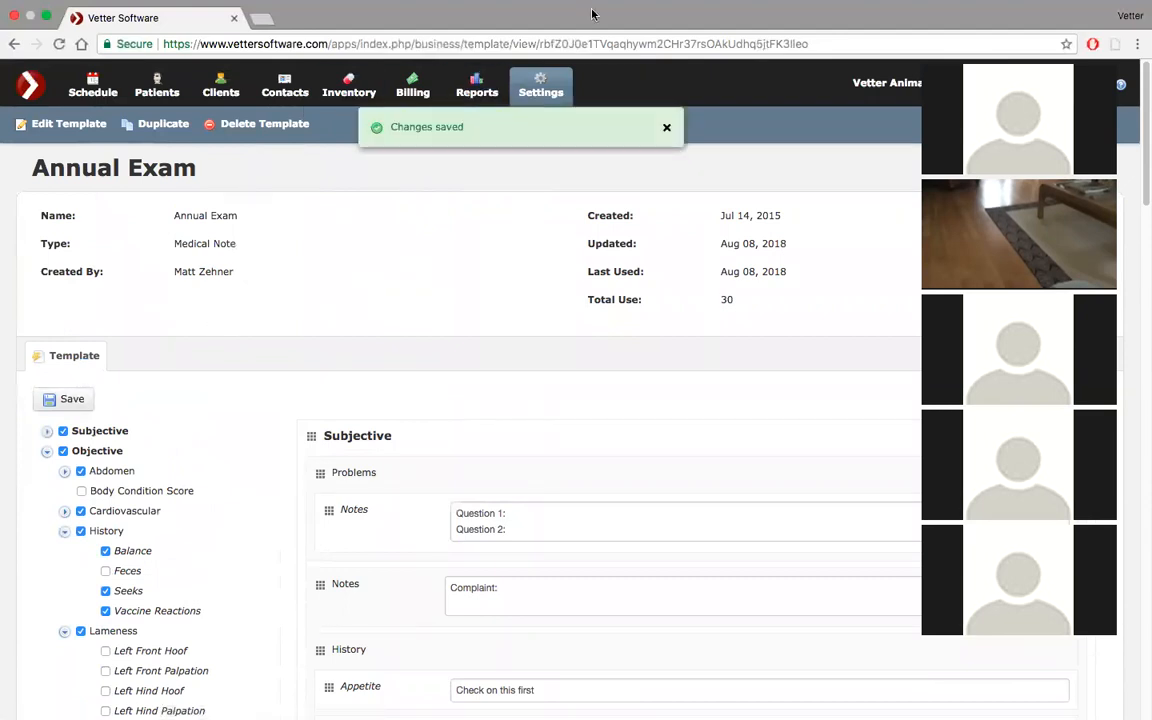
pyautogui.click(541, 85)
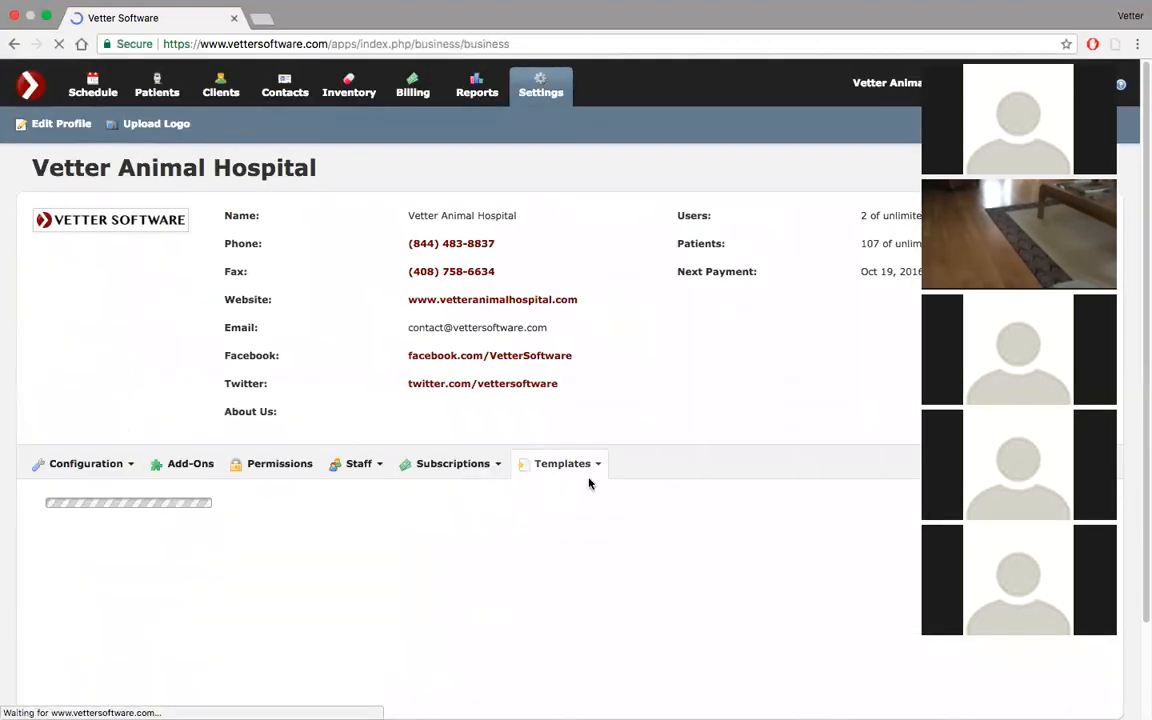
# - Start a new template titled Feces and set its type to Custom Field
pyautogui.click(593, 466)
pyautogui.scroll(-2, 594, 468)
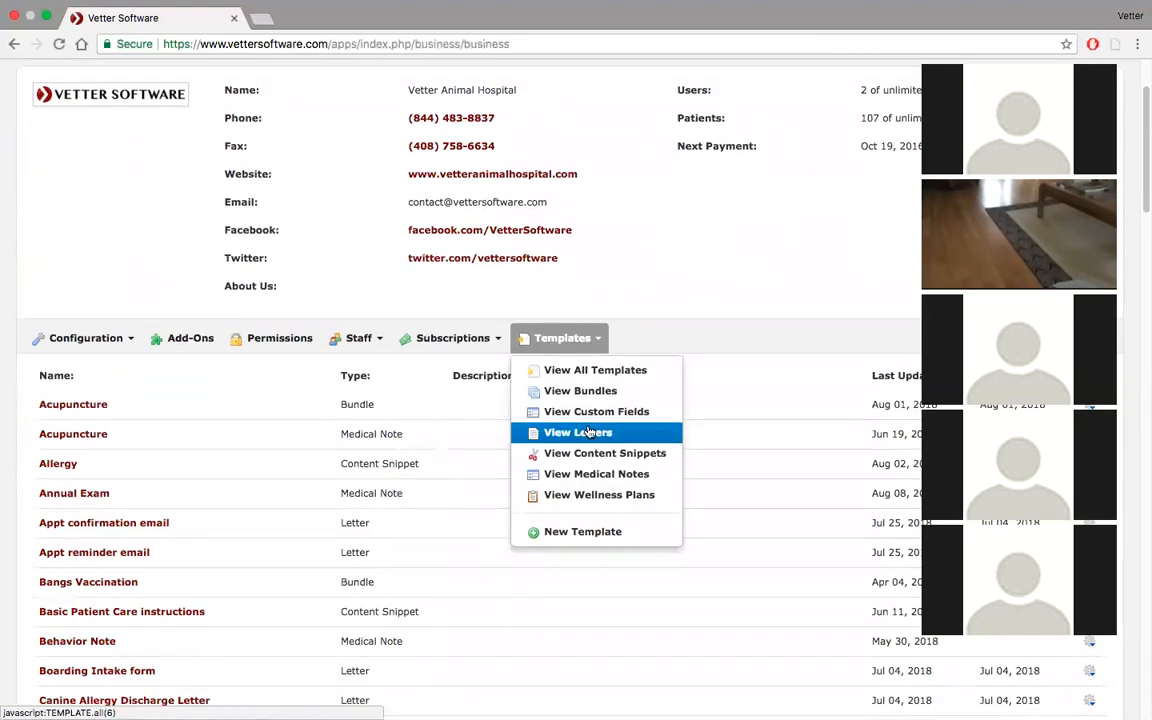
pyautogui.click(580, 534)
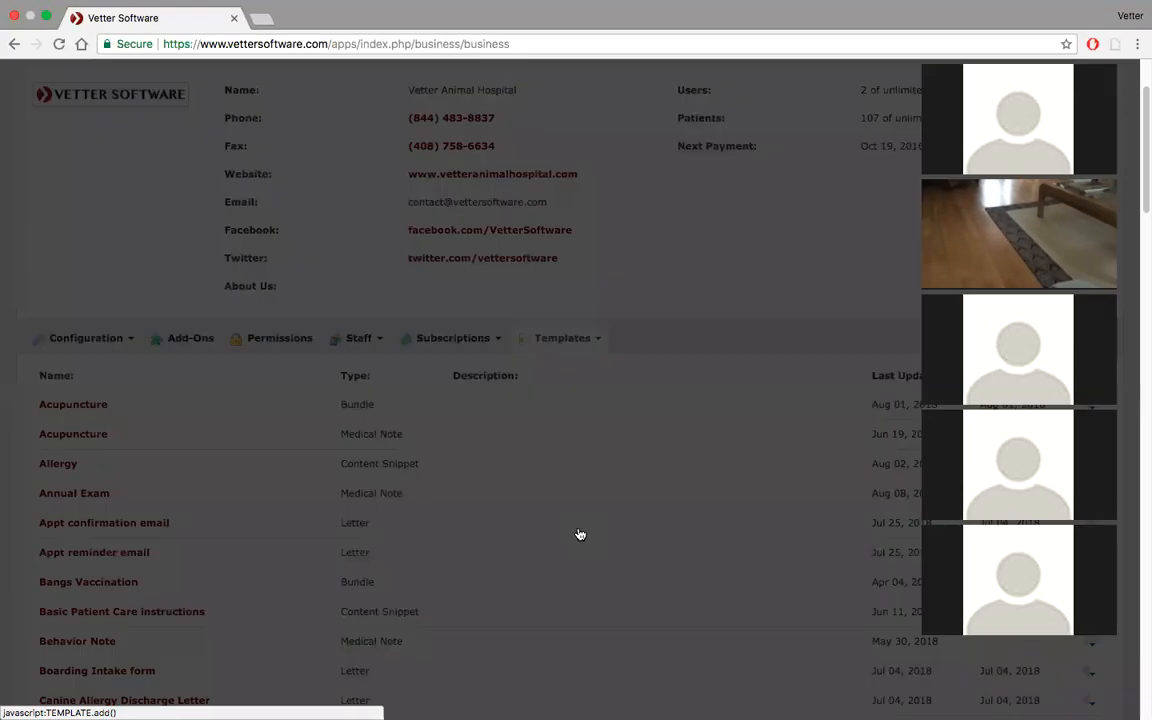
pyautogui.write('Feces')
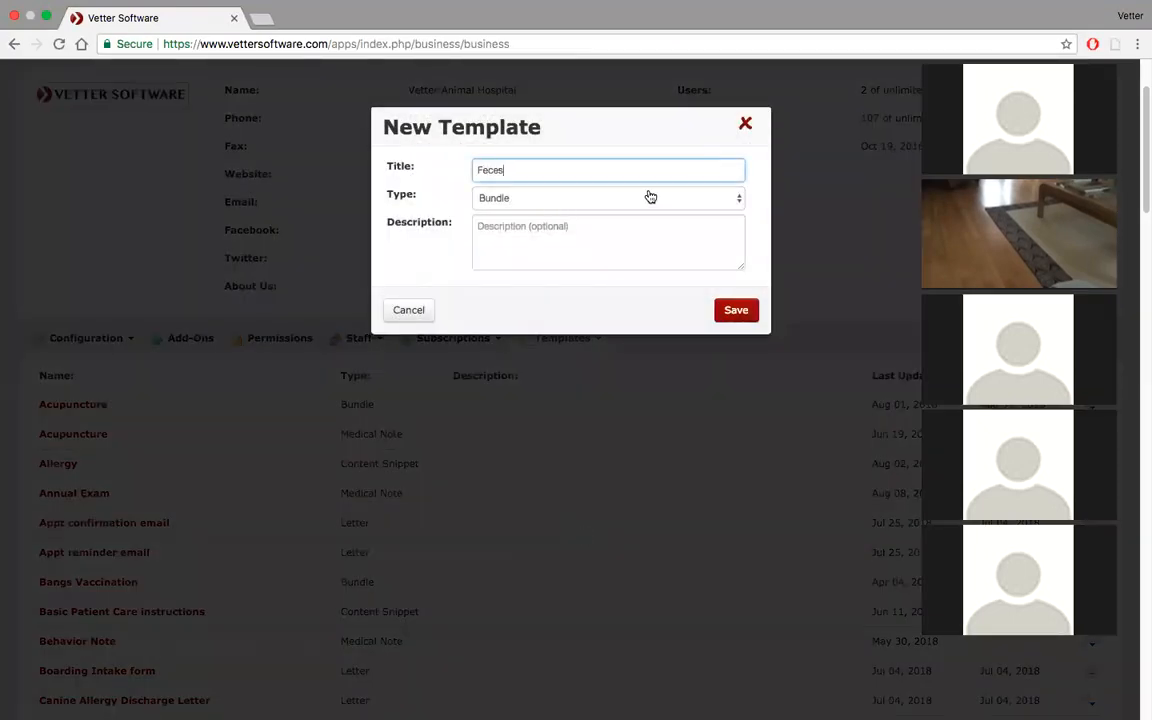
pyautogui.click(716, 198)
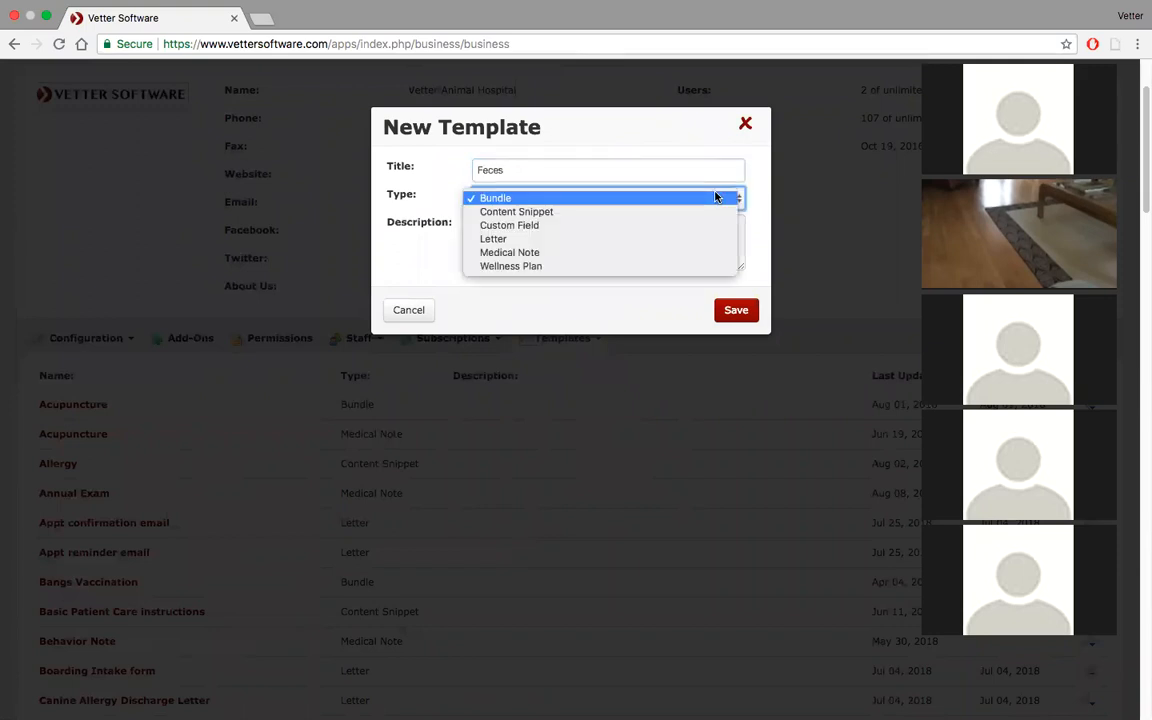
pyautogui.click(679, 226)
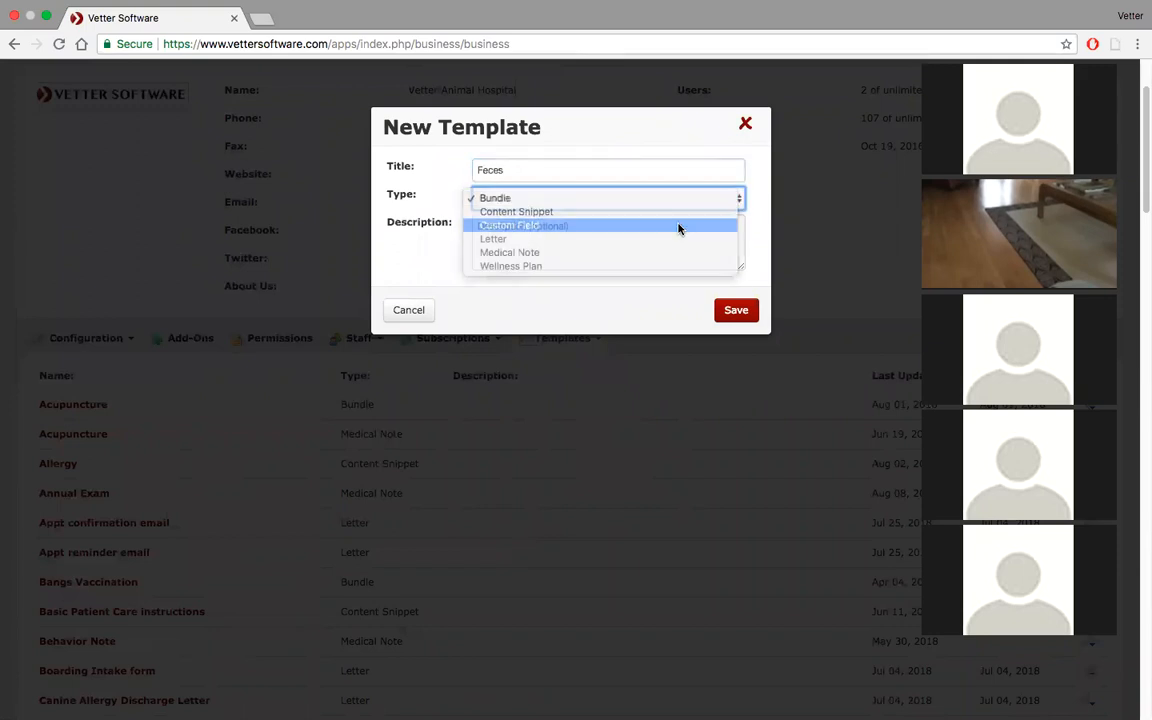
pyautogui.click(735, 288)
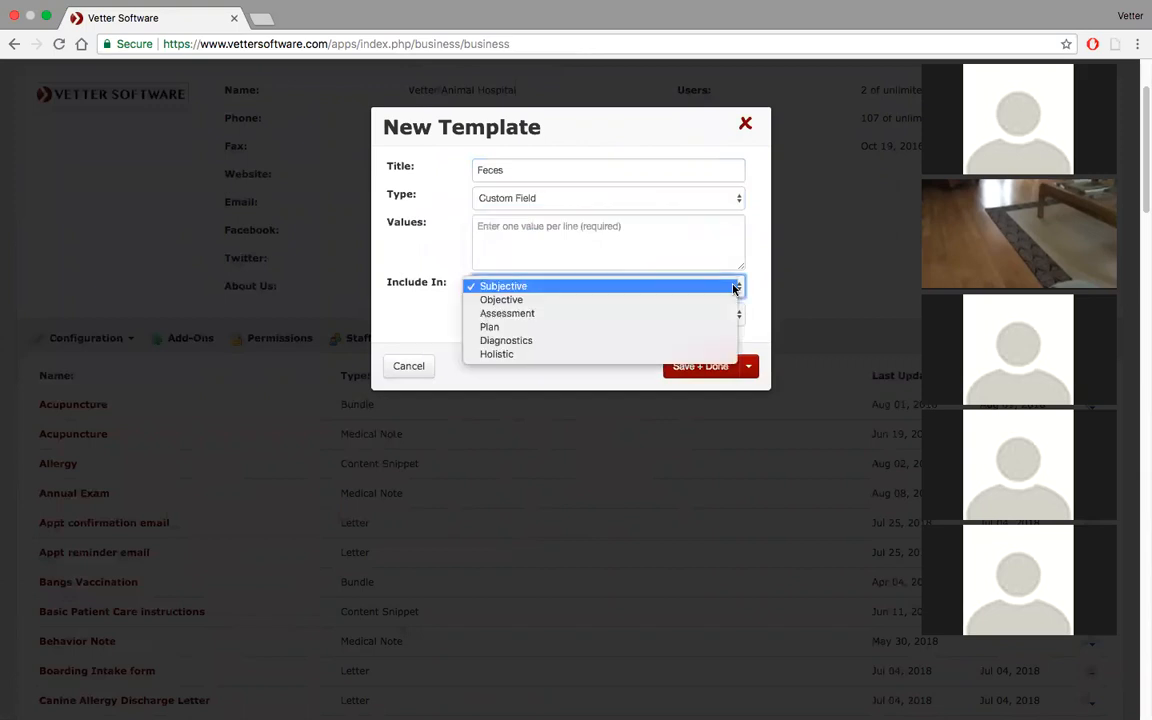
pyautogui.click(706, 300)
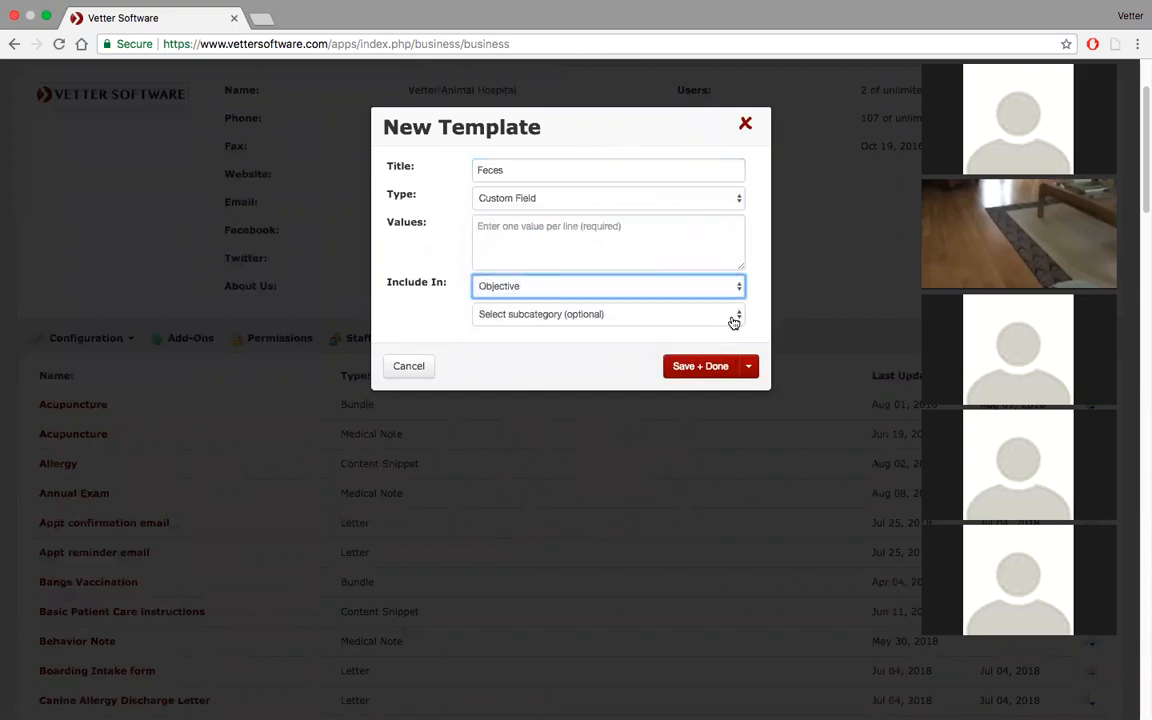
pyautogui.click(731, 318)
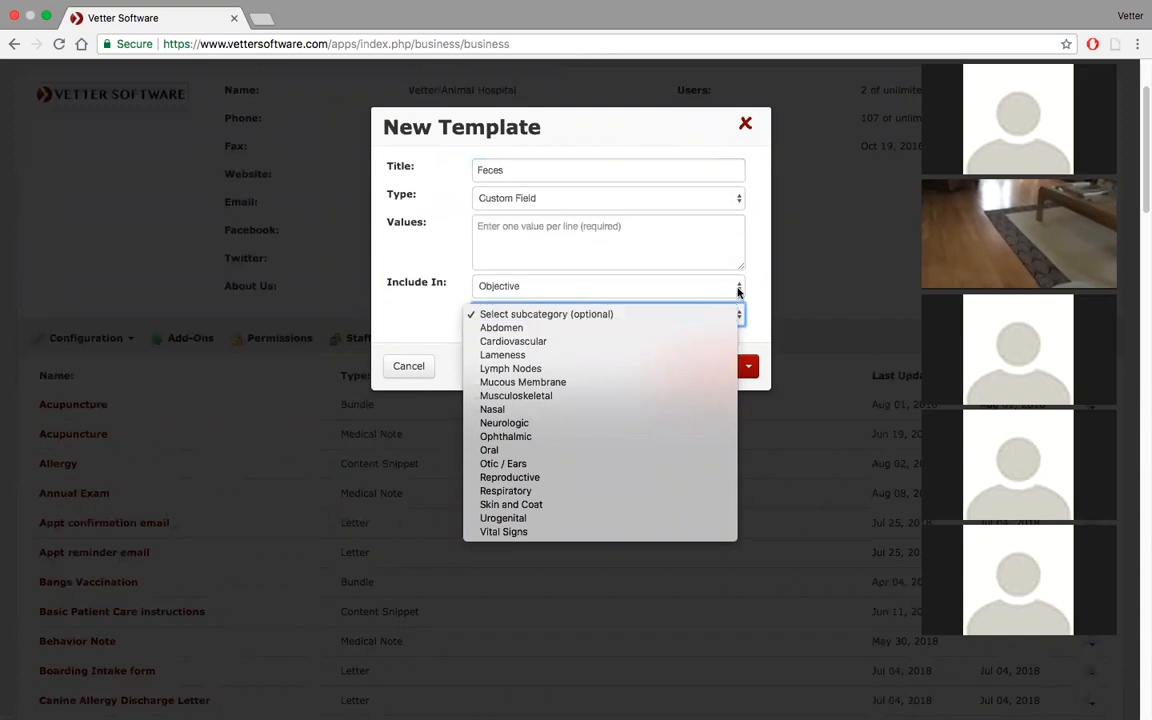
pyautogui.click(738, 290)
# - Set the Feces custom field to be included in the Subjective section under the History subcategory
pyautogui.click(737, 290)
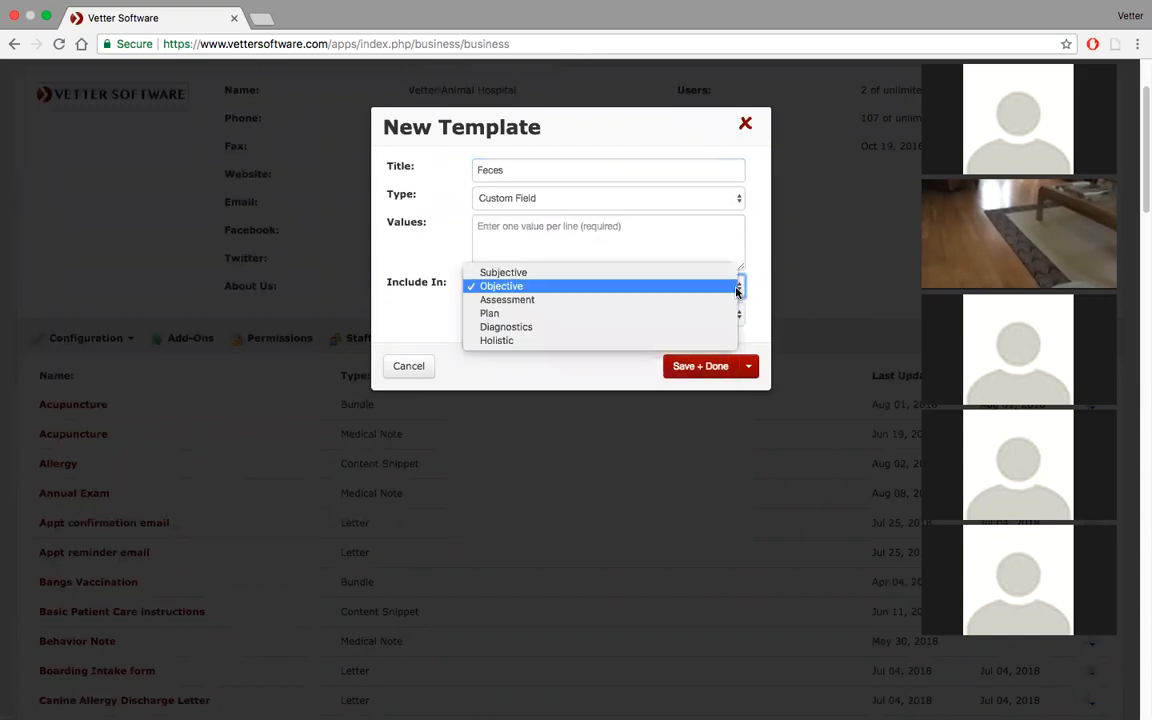
pyautogui.click(701, 273)
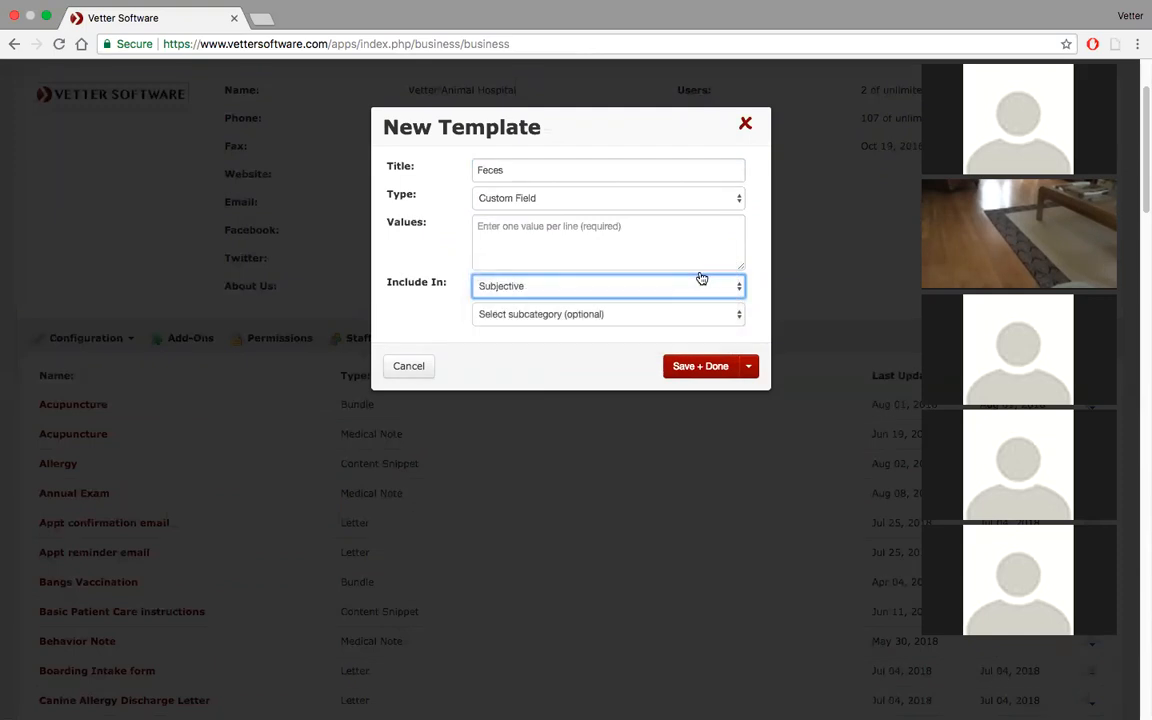
pyautogui.click(733, 315)
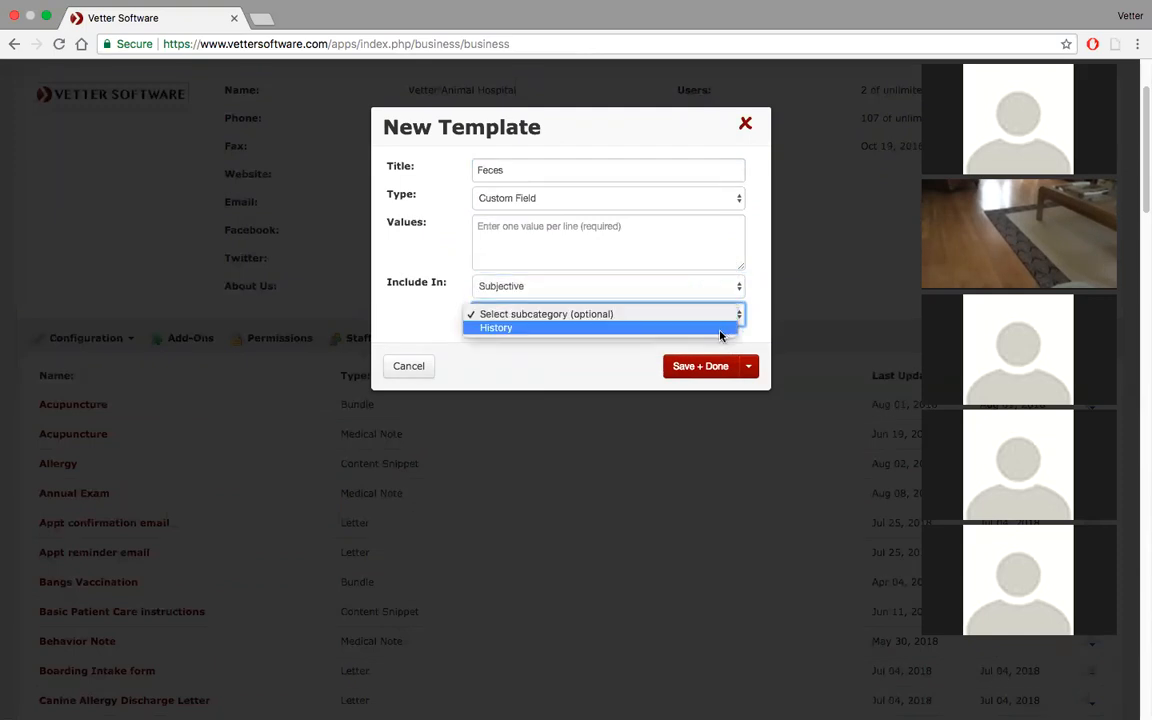
pyautogui.click(726, 329)
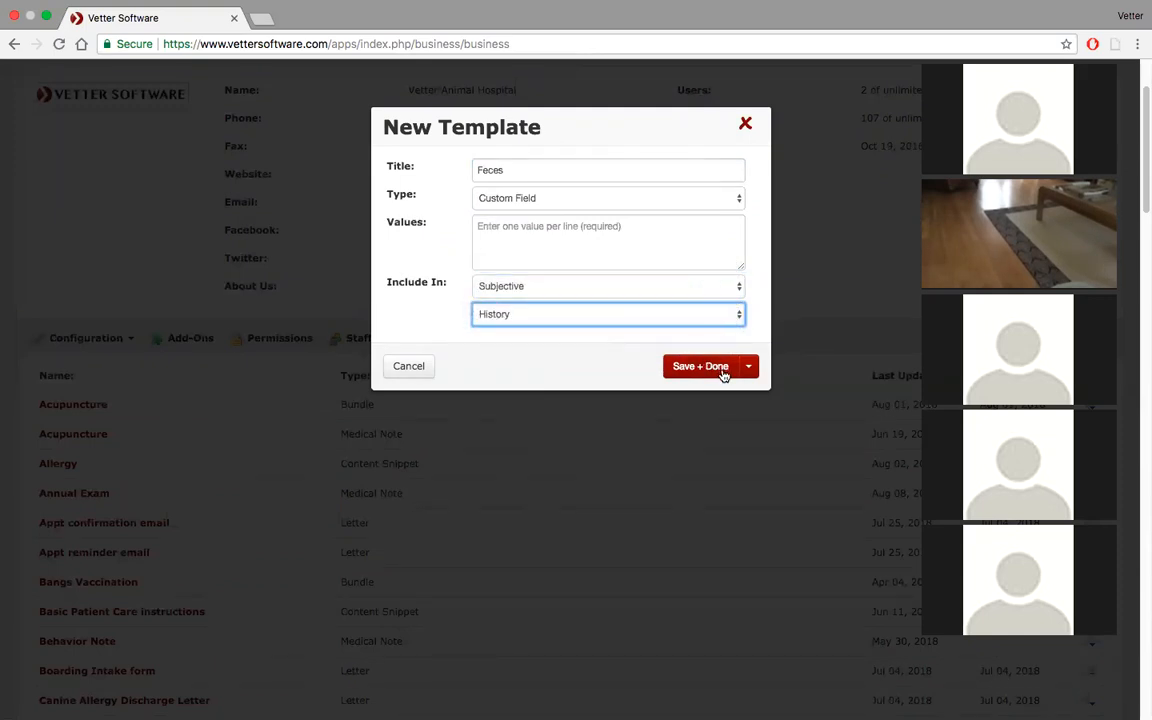
# - Enter Normal and Abnormal as the Feces field's values, one per line, and save the custom field
pyautogui.click(547, 226)
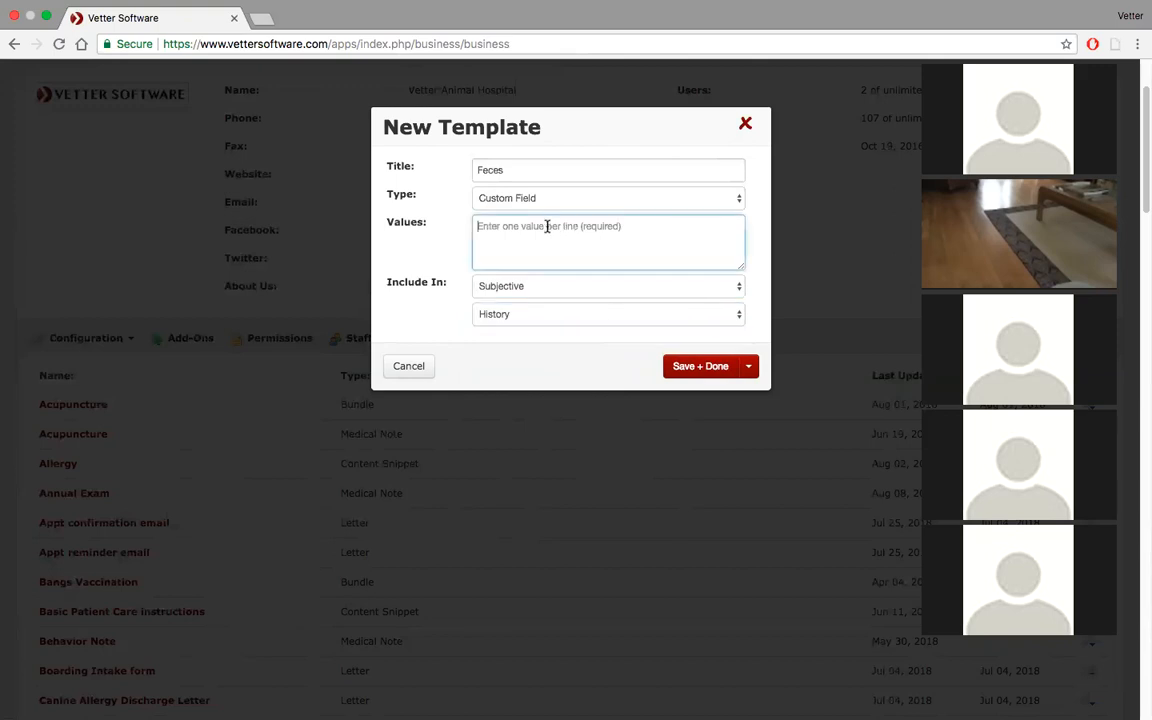
pyautogui.write('Normal')
pyautogui.press('Return')
pyautogui.write('Abnorm')
pyautogui.press('BackSpace')
pyautogui.press('BackSpace')
pyautogui.press('BackSpace')
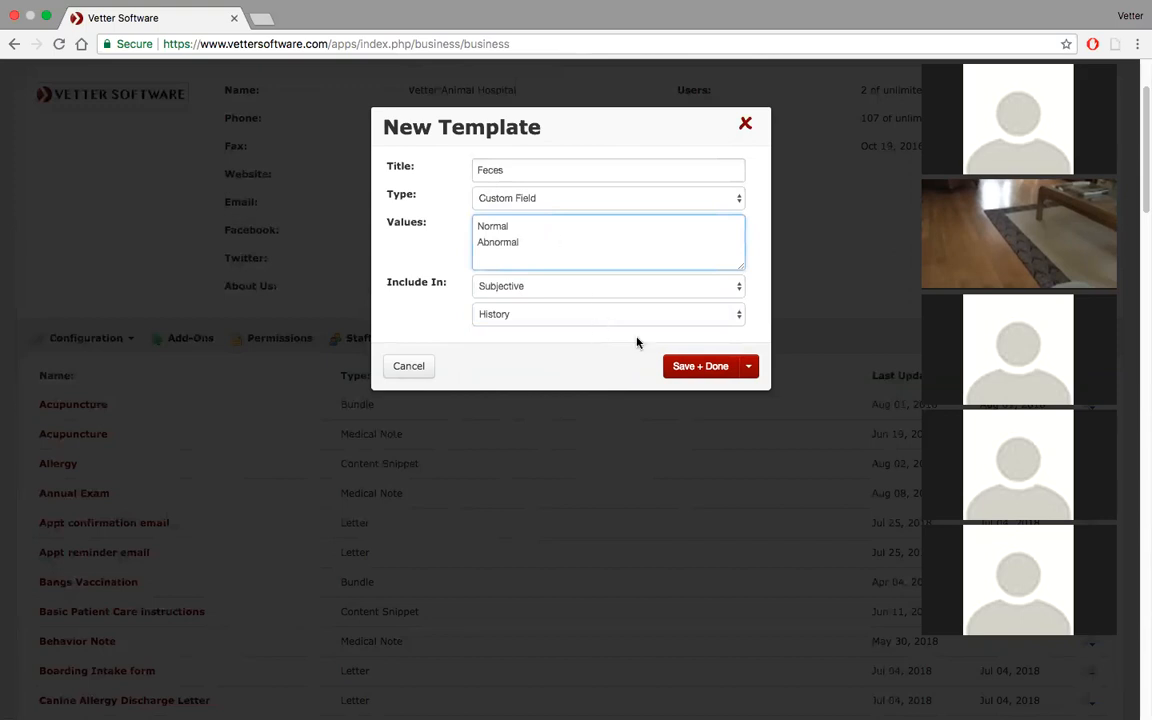
pyautogui.click(698, 368)
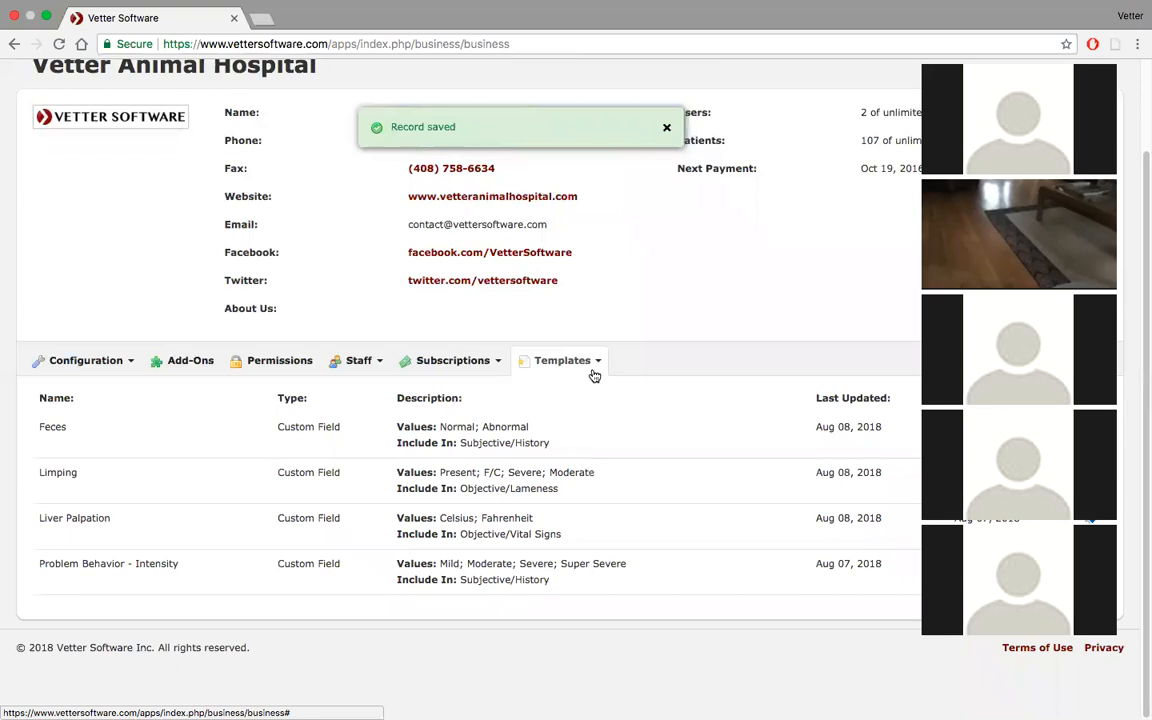
# - List the medical note templates and open the Annual Exam template
pyautogui.click(594, 375)
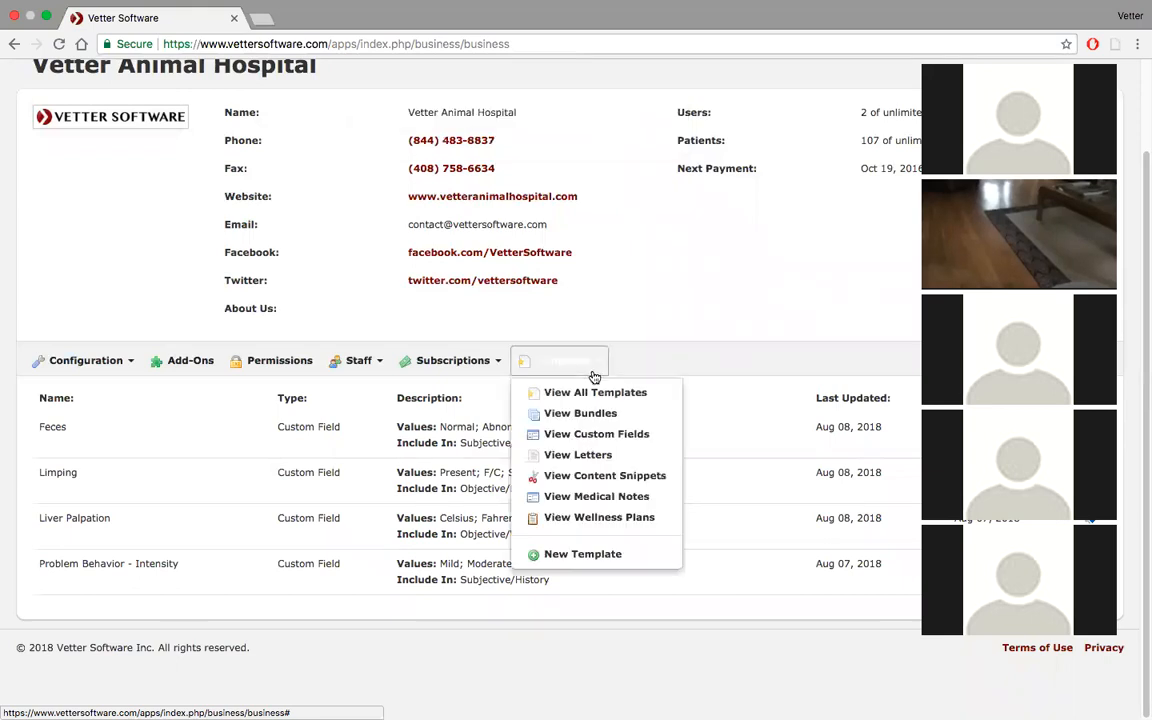
pyautogui.click(570, 497)
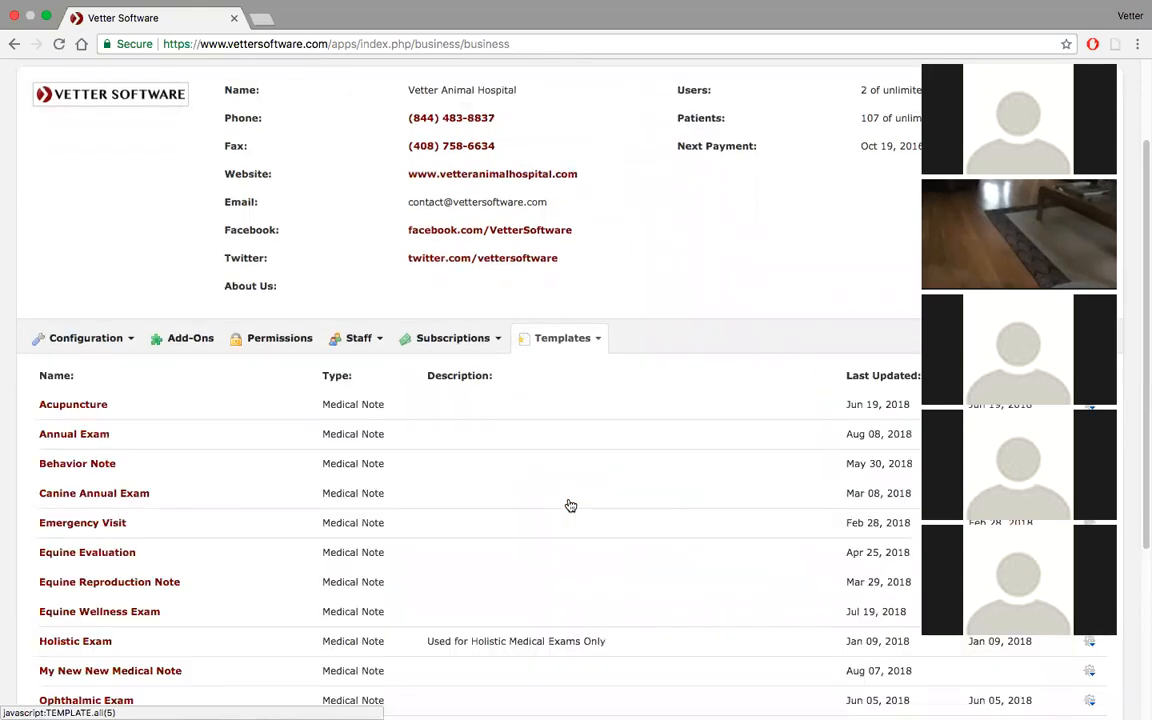
pyautogui.click(100, 434)
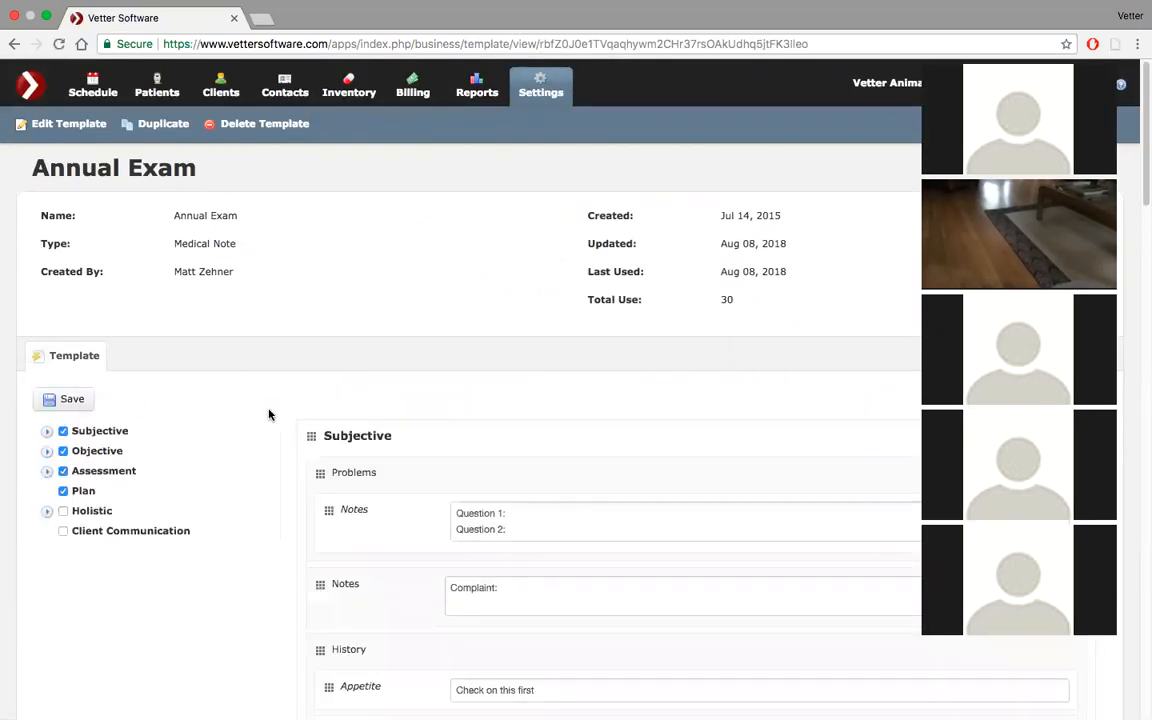
# - Include the custom Feces field from the History subcategory of Subjective in the Annual Exam template
pyautogui.scroll(-2, 268, 414)
pyautogui.click(46, 339)
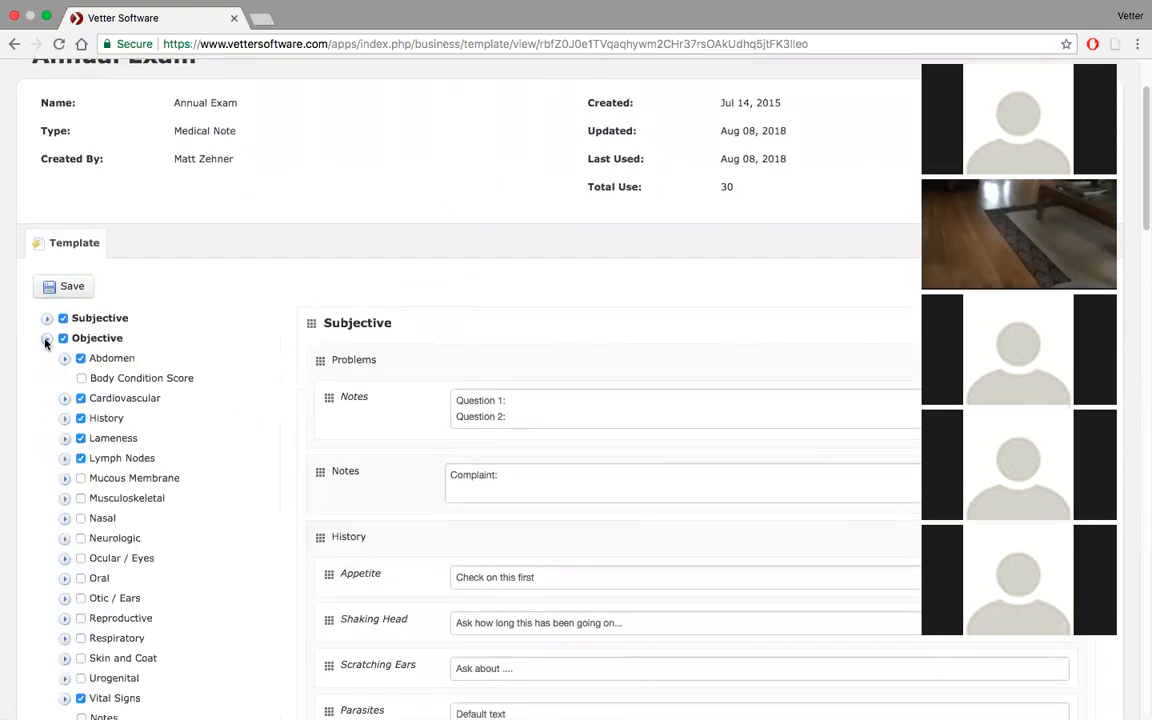
pyautogui.click(63, 419)
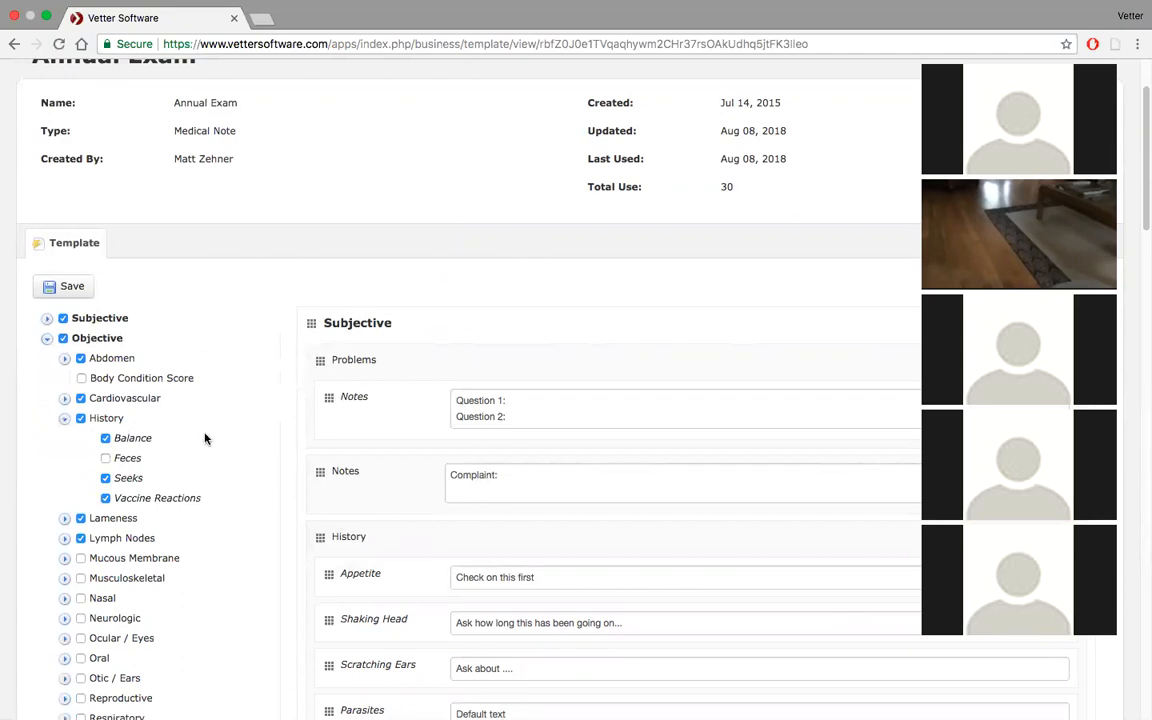
pyautogui.scroll(-1, 206, 435)
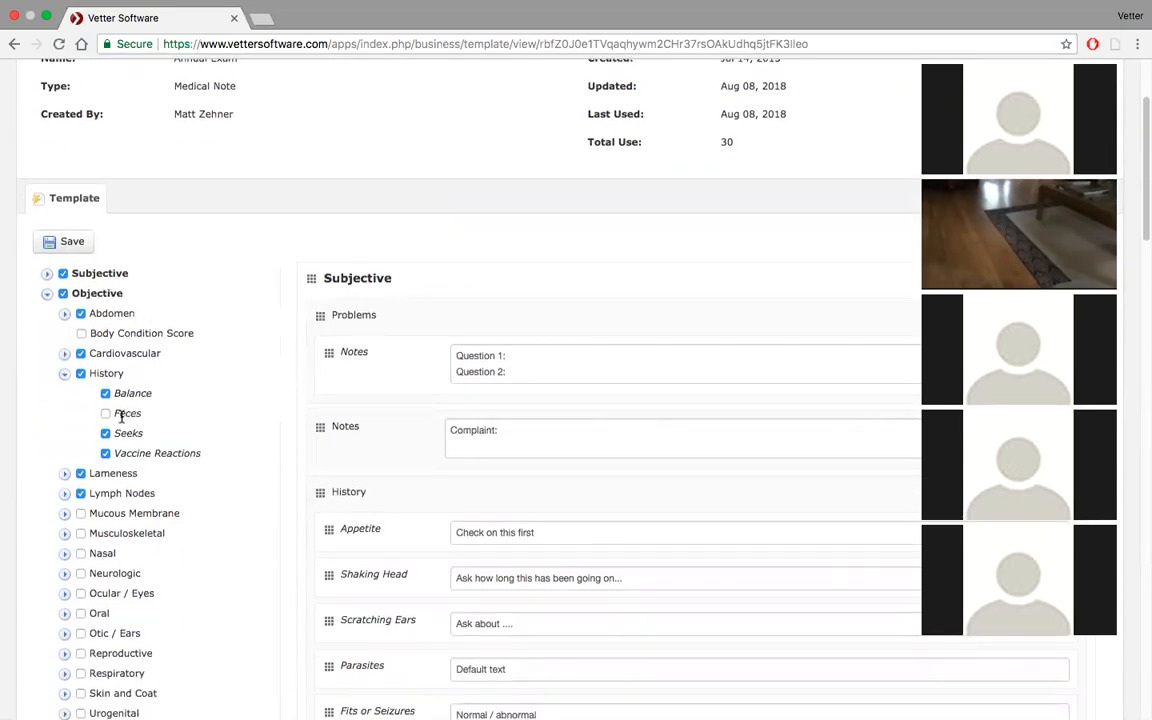
pyautogui.click(47, 273)
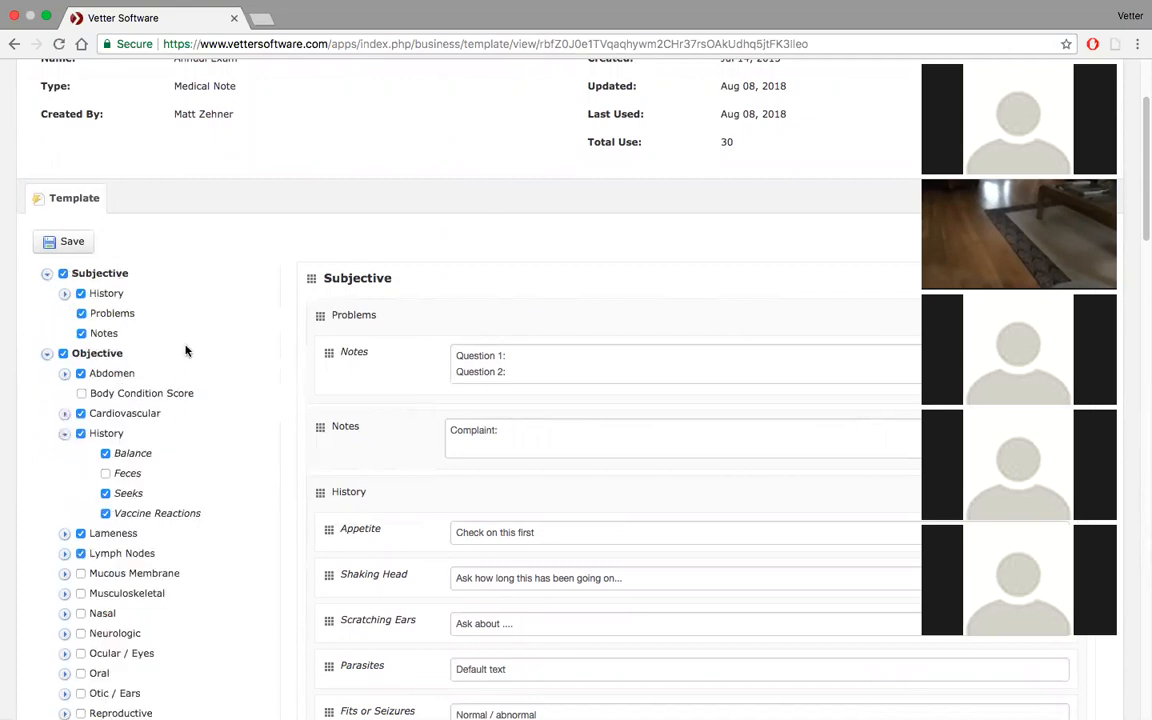
pyautogui.click(64, 293)
pyautogui.scroll(-5, 193, 391)
pyautogui.scroll(-5, 193, 393)
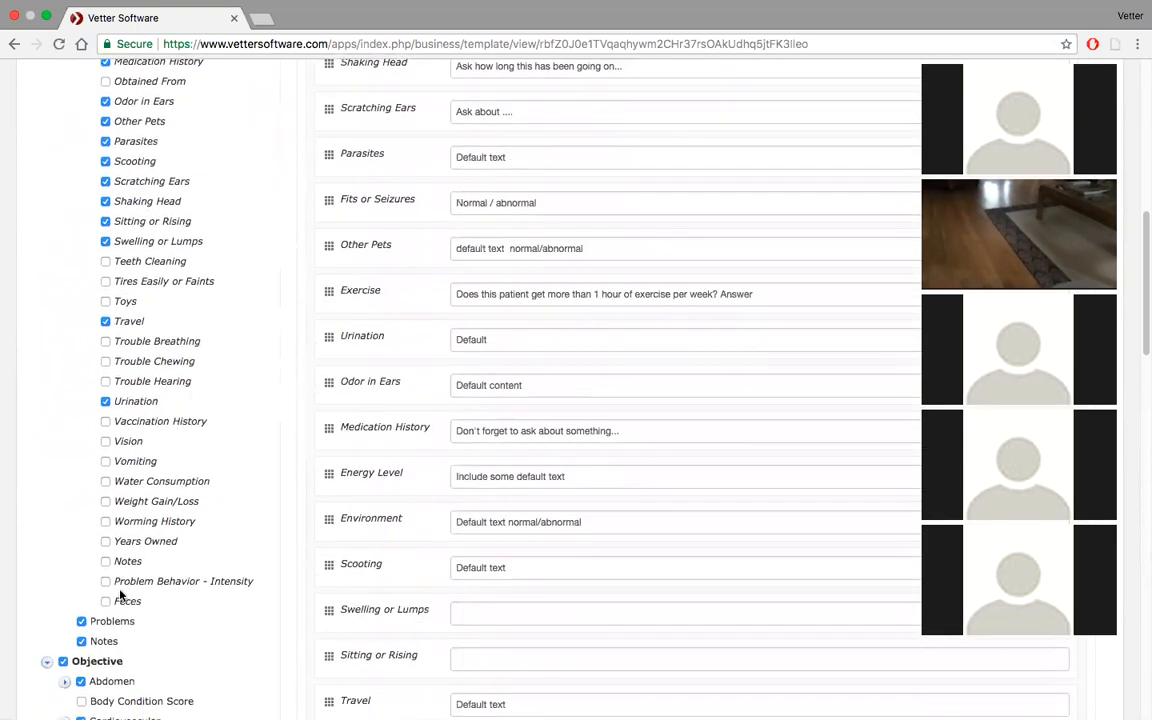
pyautogui.click(104, 603)
# - Find the Feces field in the template's Subjective History section and look at its selectable values
pyautogui.scroll(13, 229, 445)
pyautogui.scroll(-20, 229, 450)
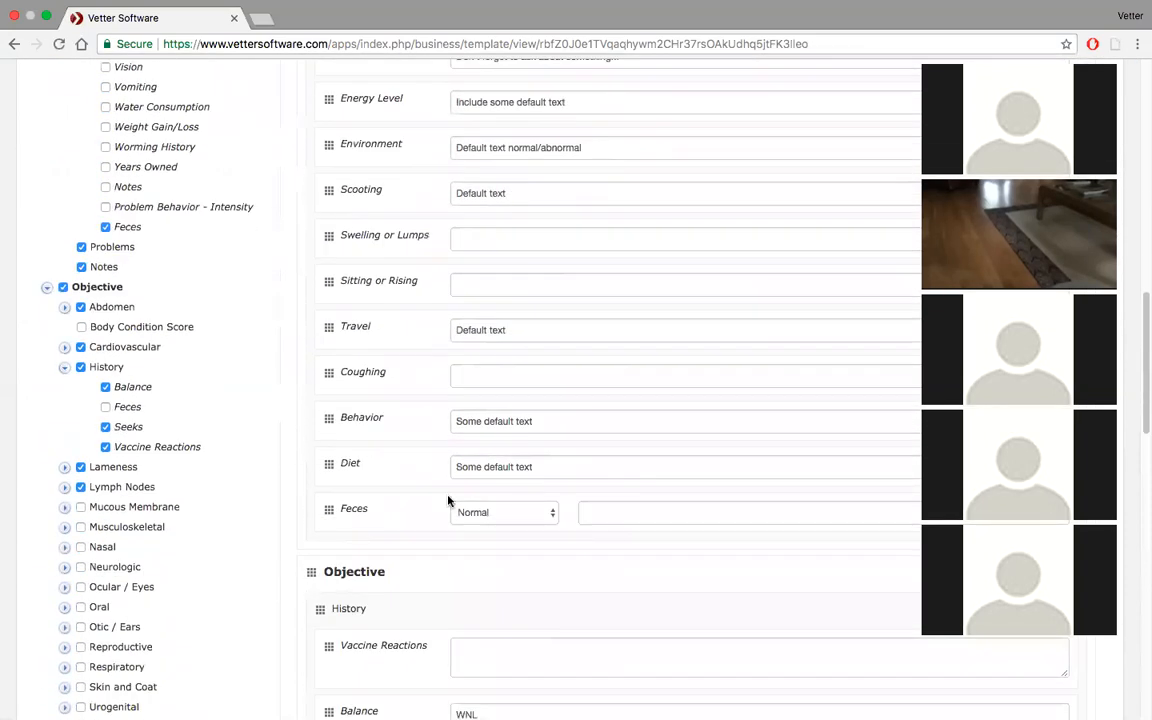
pyautogui.click(548, 515)
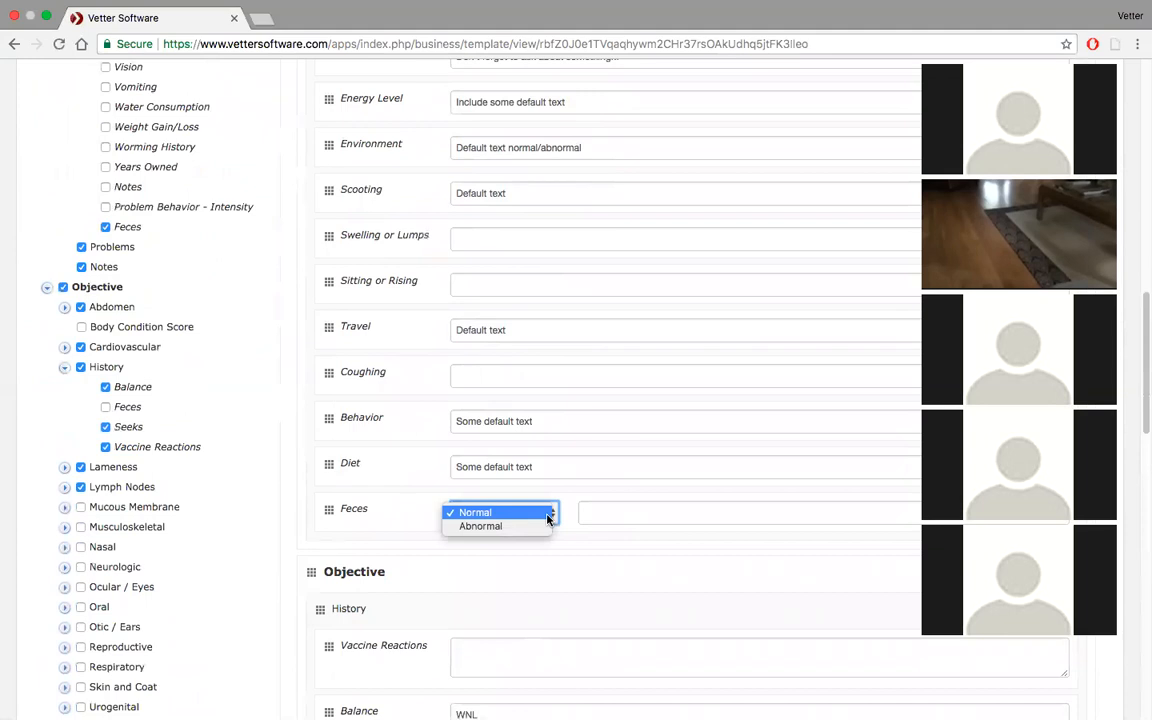
pyautogui.click(549, 518)
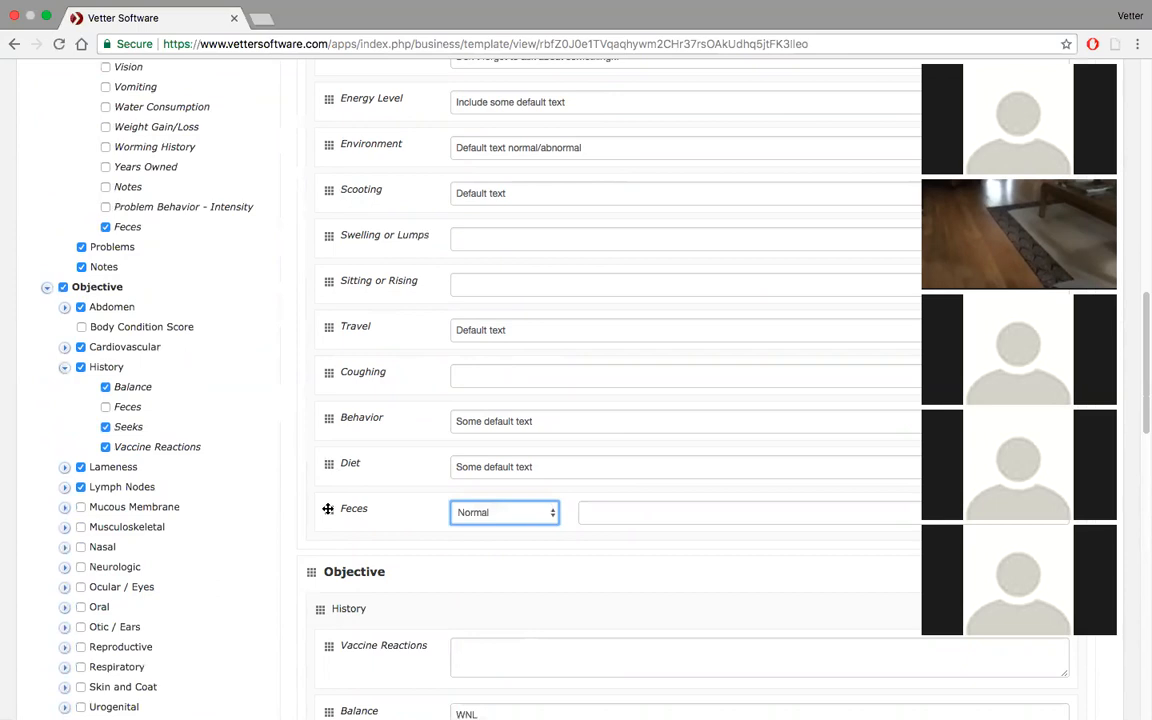
# - Reorder the Subjective History fields so Exercise, Feces and Fits or Seizures come directly below Appetite, in that order
pyautogui.moveTo(328, 508); pyautogui.dragTo(326, 414)
pyautogui.moveTo(328, 421); pyautogui.dragTo(328, 422)
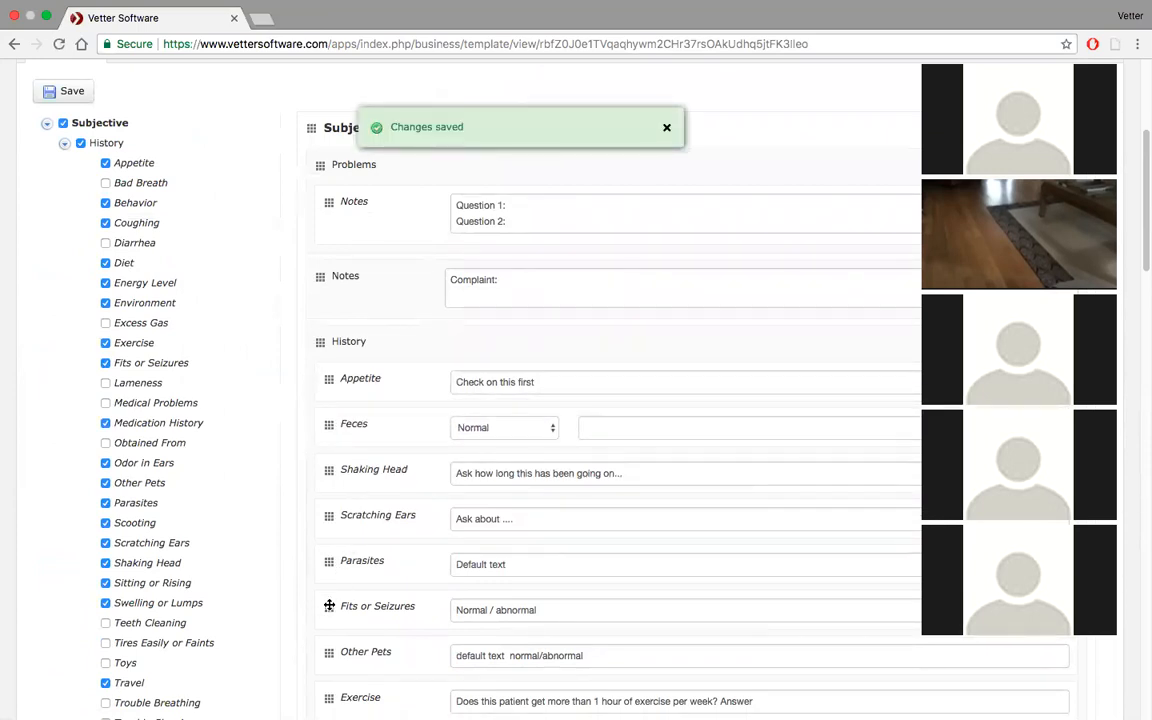
pyautogui.moveTo(329, 590); pyautogui.dragTo(335, 468)
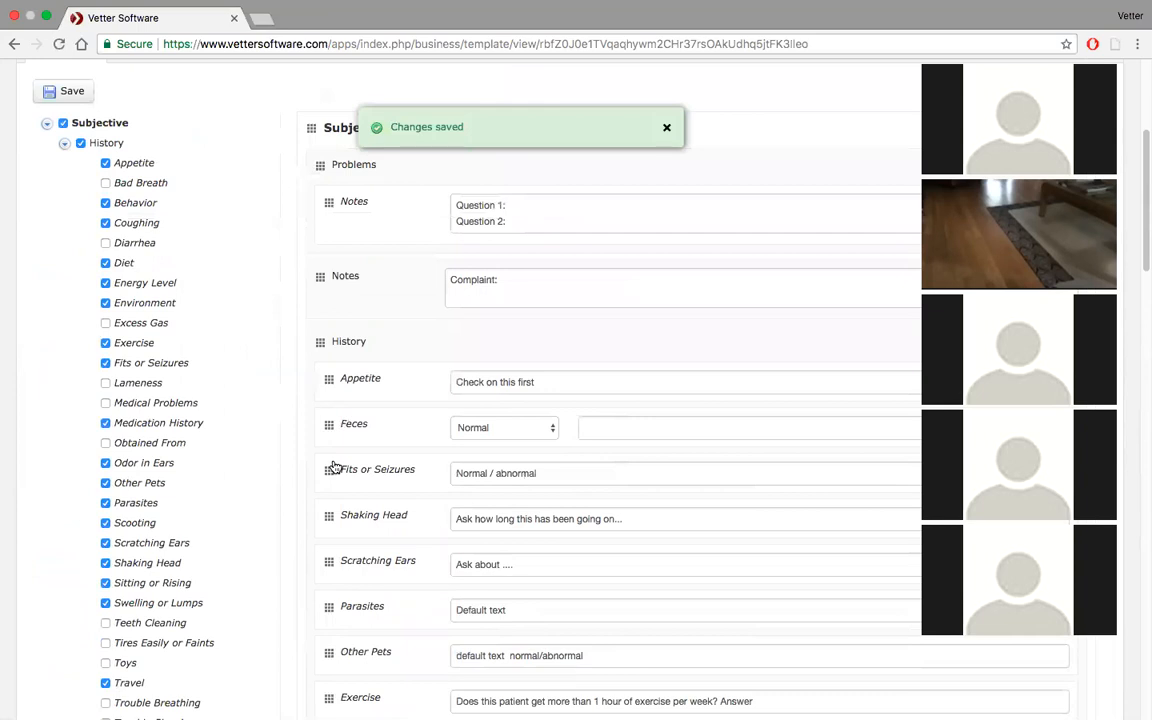
pyautogui.scroll(-2, 335, 468)
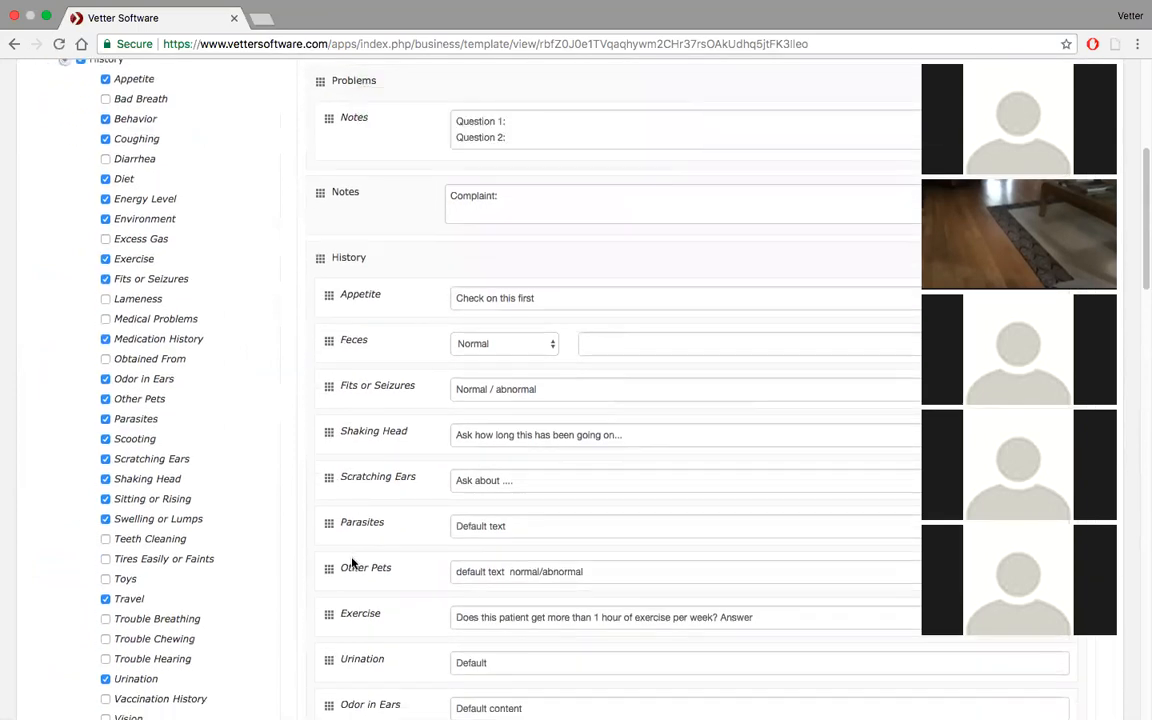
pyautogui.moveTo(329, 614); pyautogui.dragTo(331, 337)
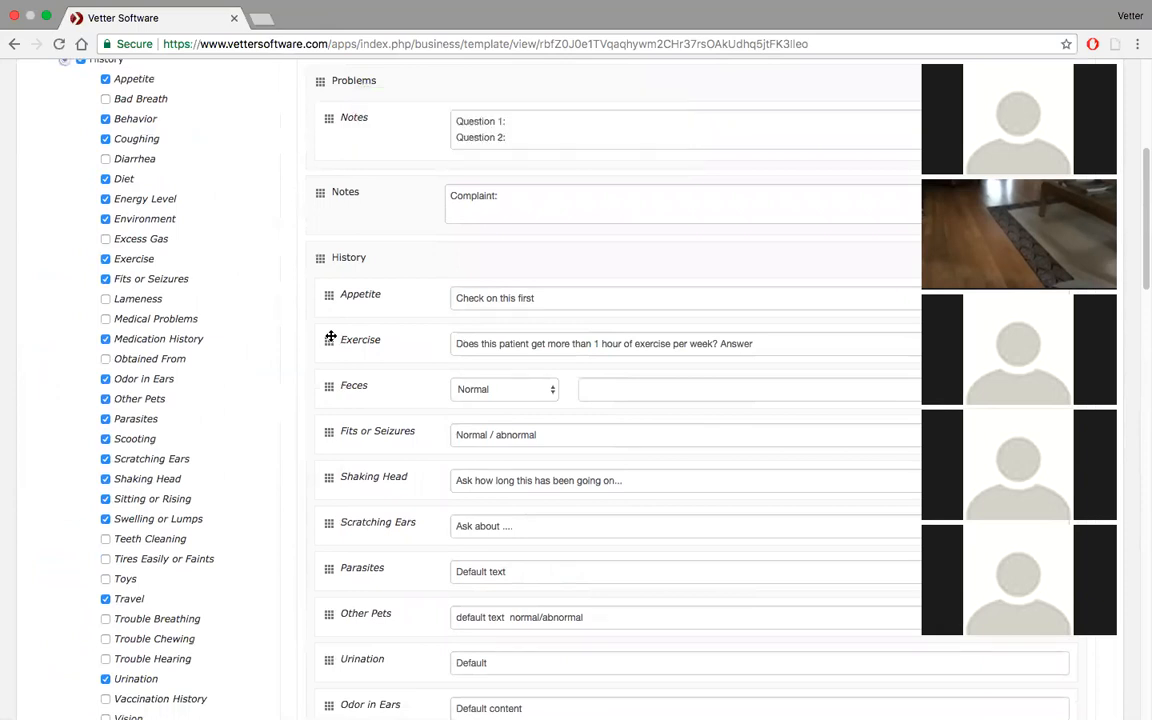
pyautogui.click(549, 393)
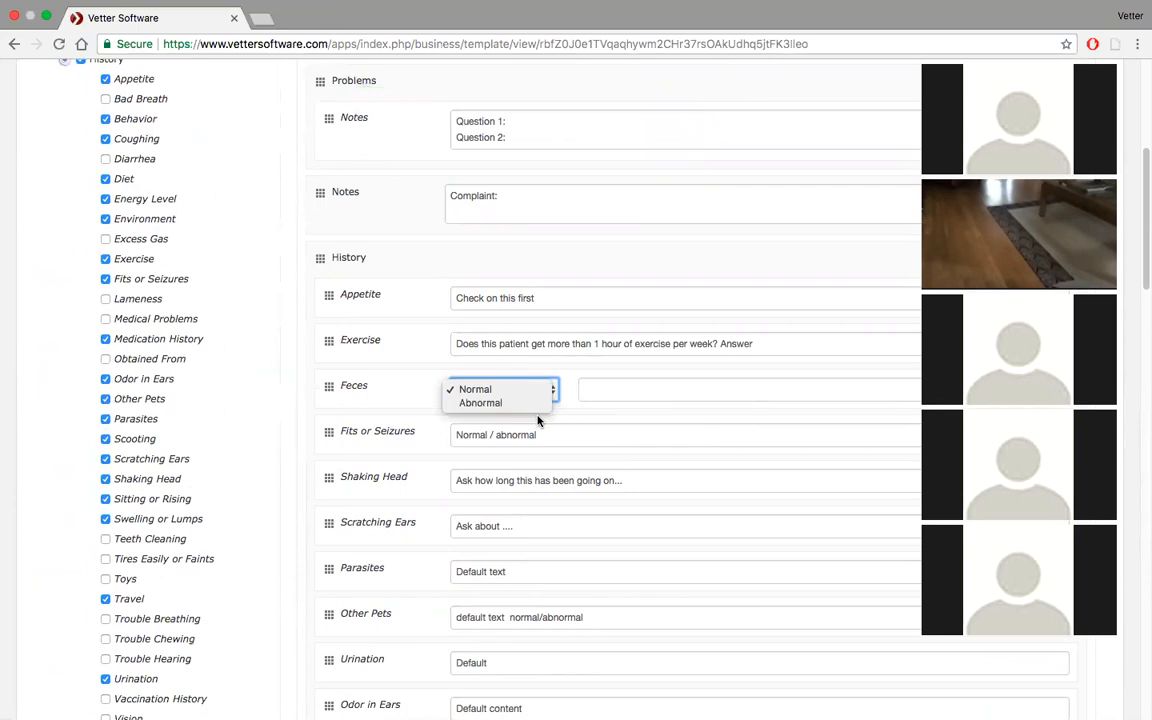
pyautogui.click(47, 16)
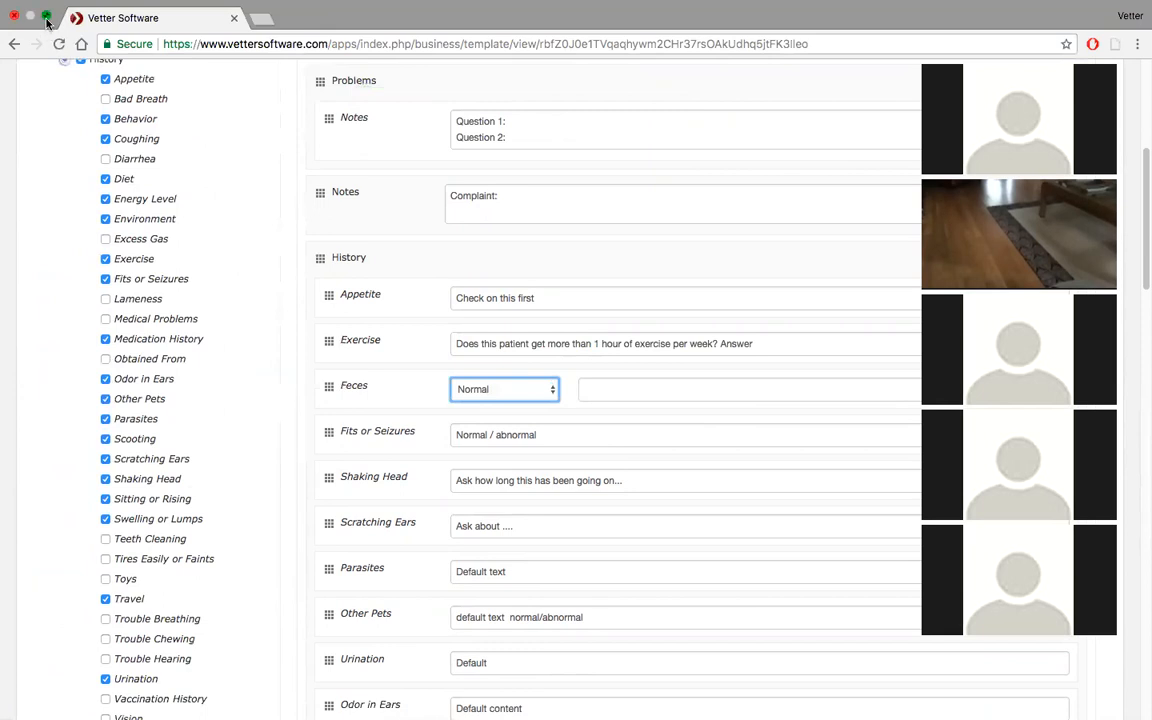
pyautogui.click(47, 16)
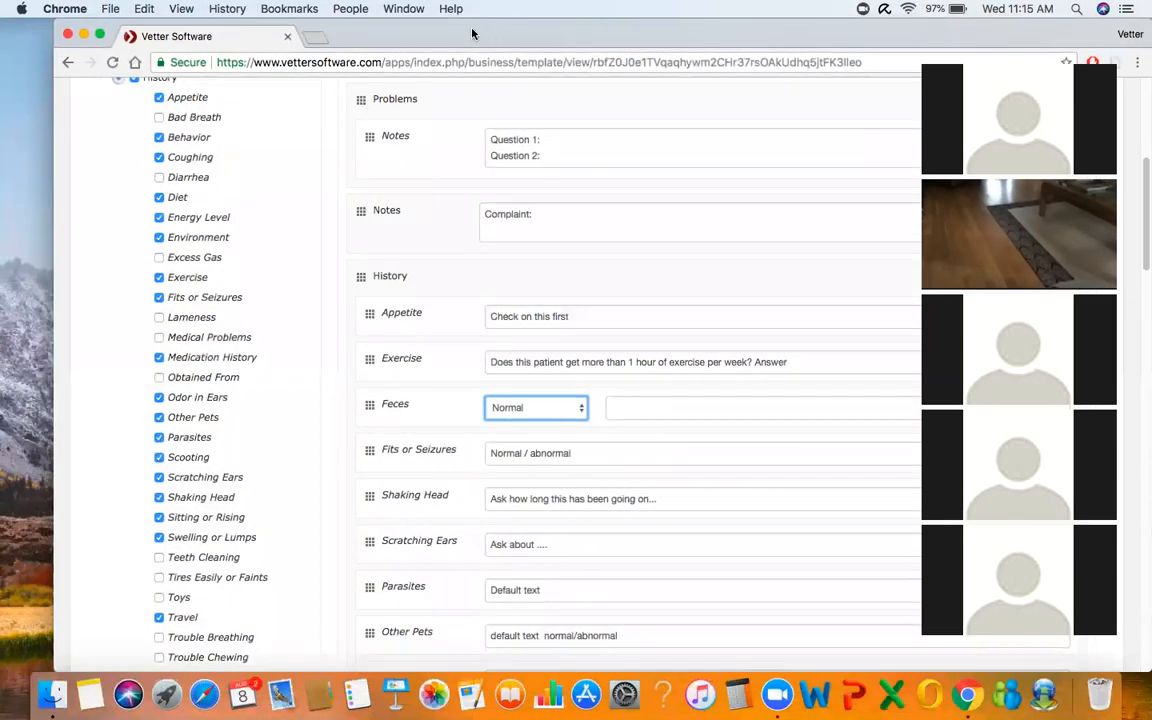
pyautogui.click(101, 36)
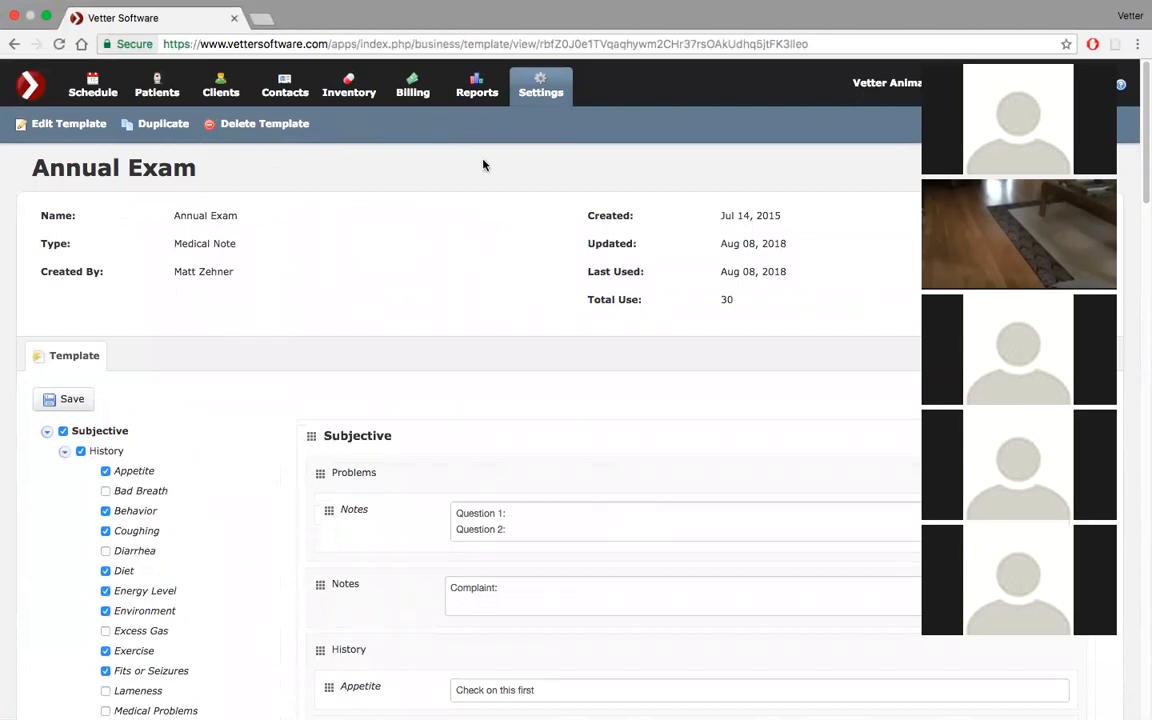
# - Return to the animal hospital's settings page with its list of templates
pyautogui.click(538, 93)
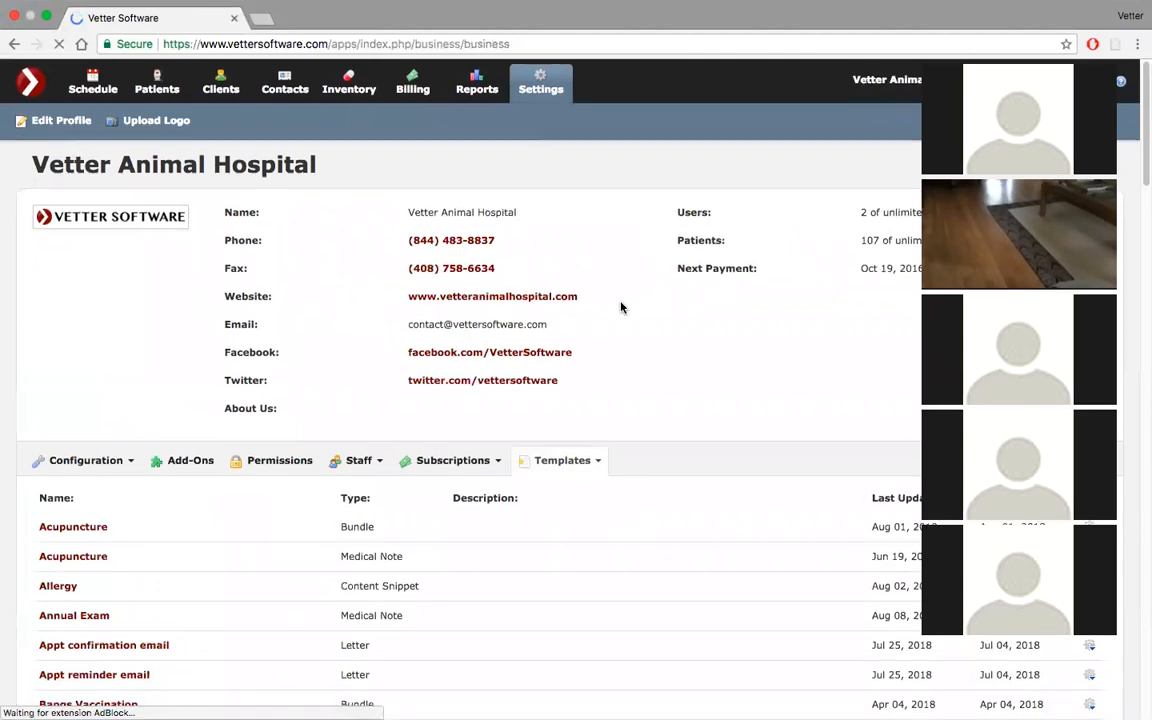
# - Start a new template titled "Sample field" and set its type to Custom Field
pyautogui.scroll(-2, 620, 307)
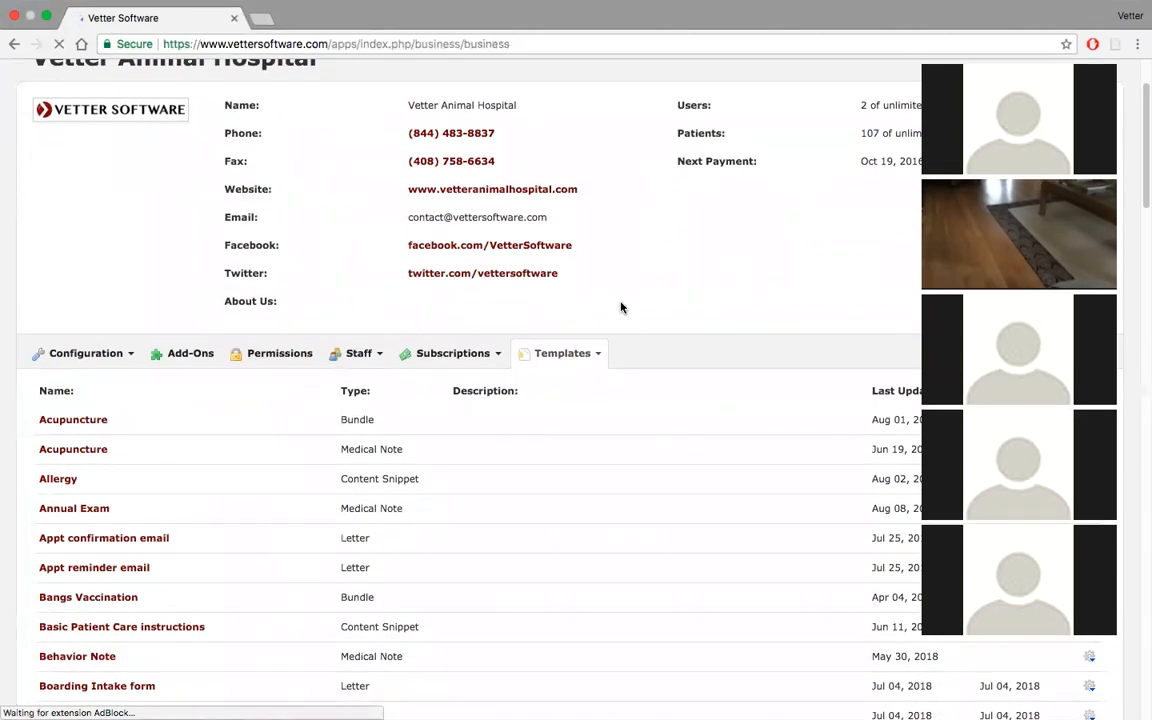
pyautogui.click(600, 356)
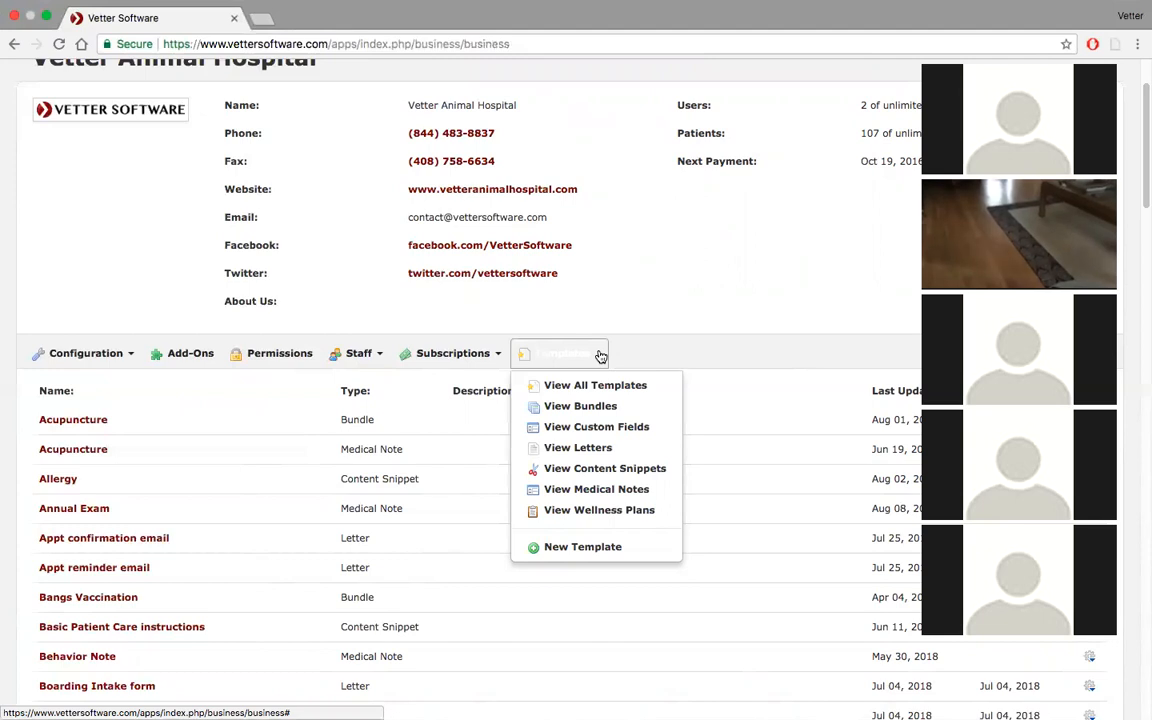
pyautogui.click(595, 549)
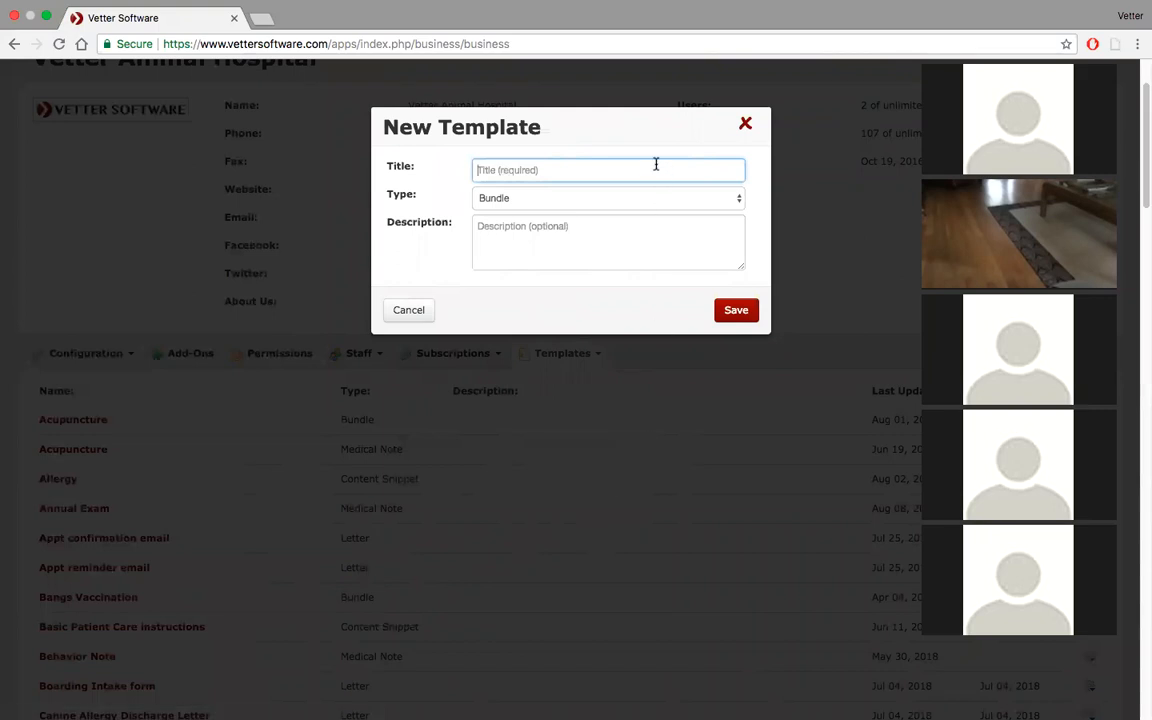
pyautogui.write('Sample field')
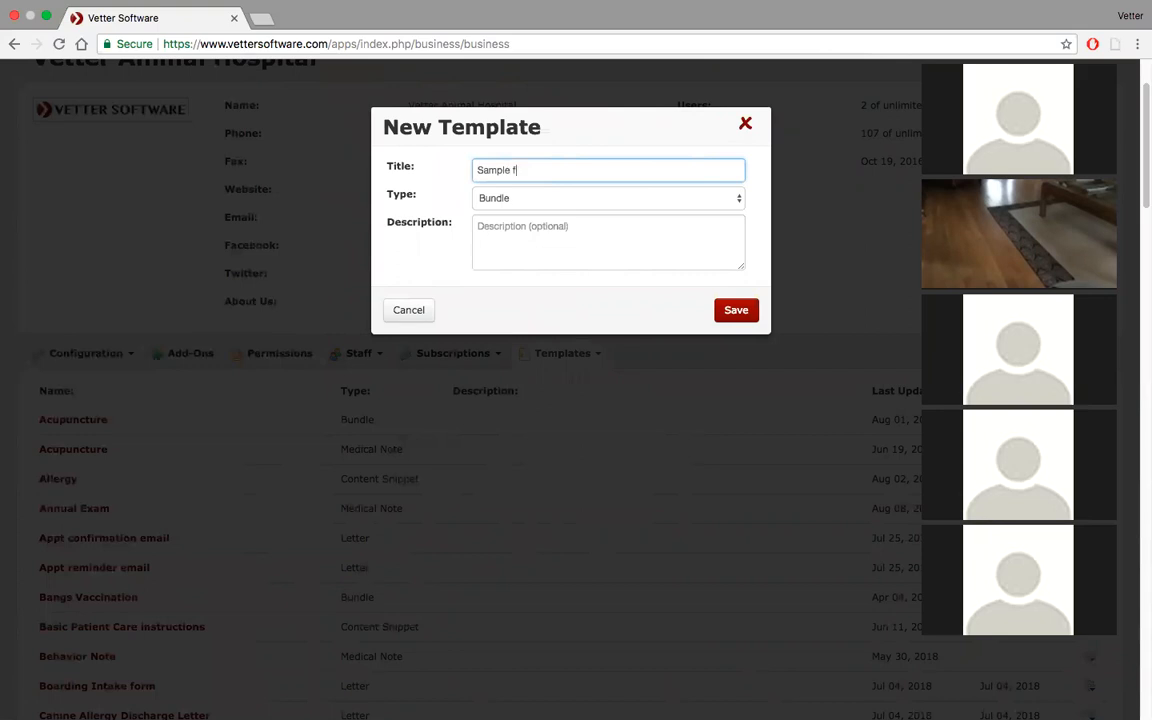
pyautogui.click(711, 205)
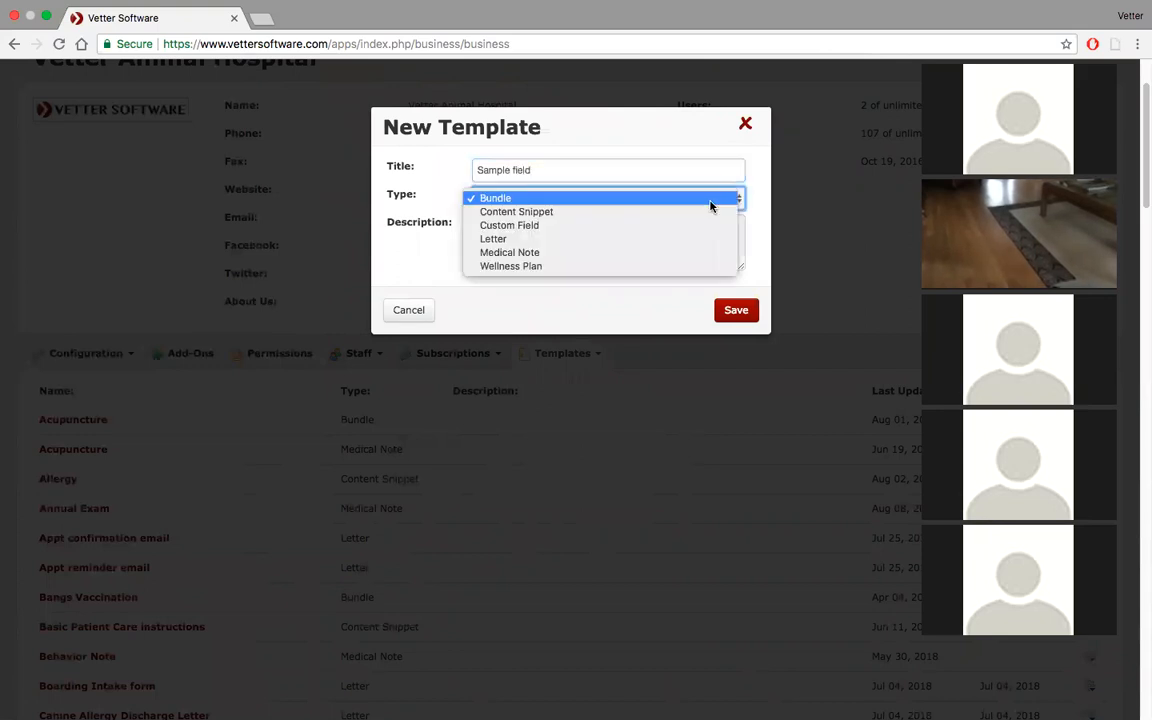
pyautogui.press('Escape')
pyautogui.click(677, 226)
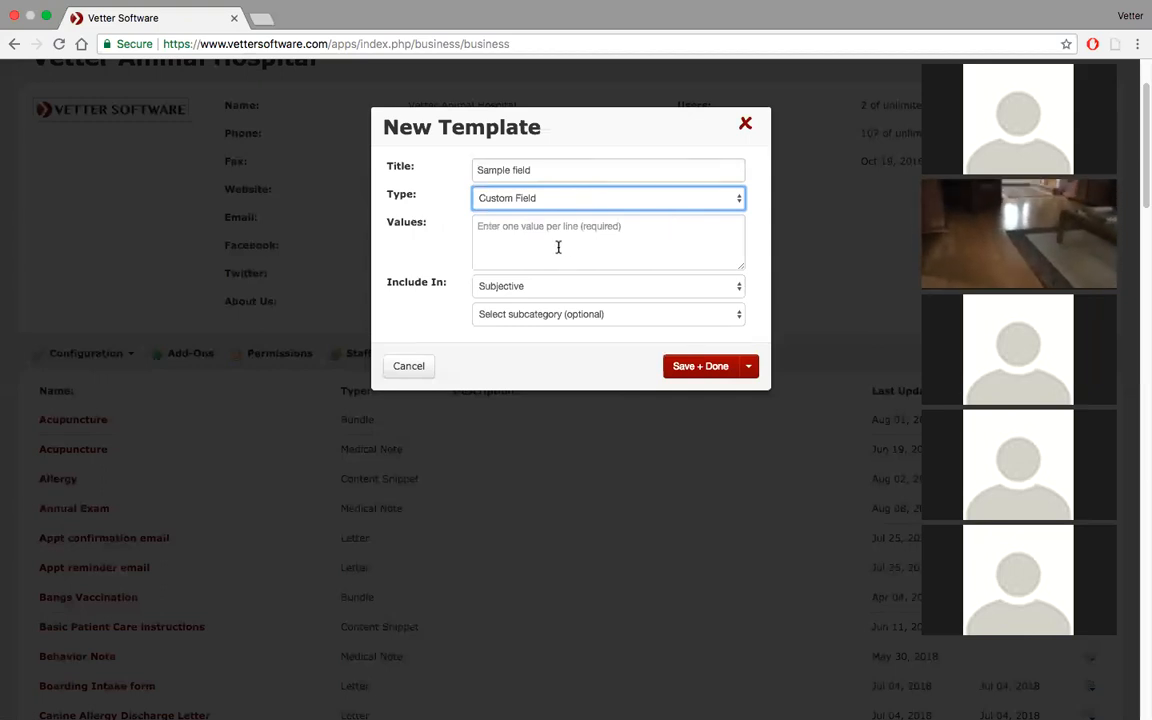
# - Change the new custom field's title to "Animal personality"
pyautogui.click(550, 169)
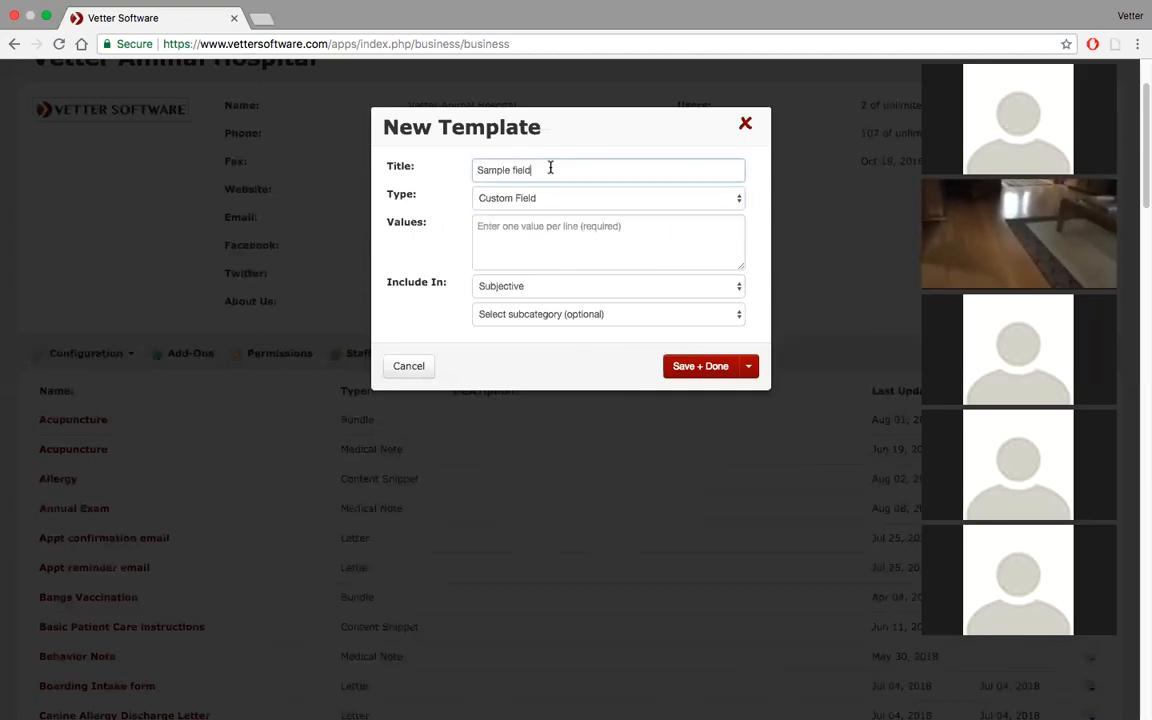
pyautogui.press('super+a')
pyautogui.write('Animal P')
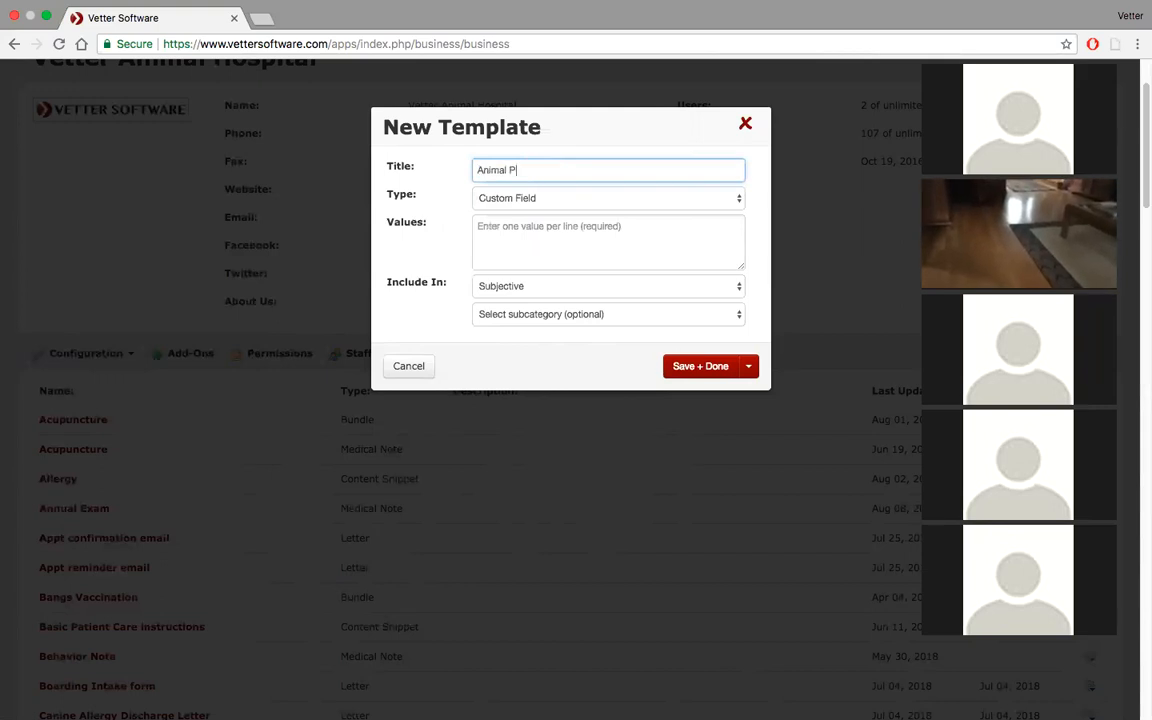
pyautogui.press('BackSpace')
pyautogui.write('personalithy')
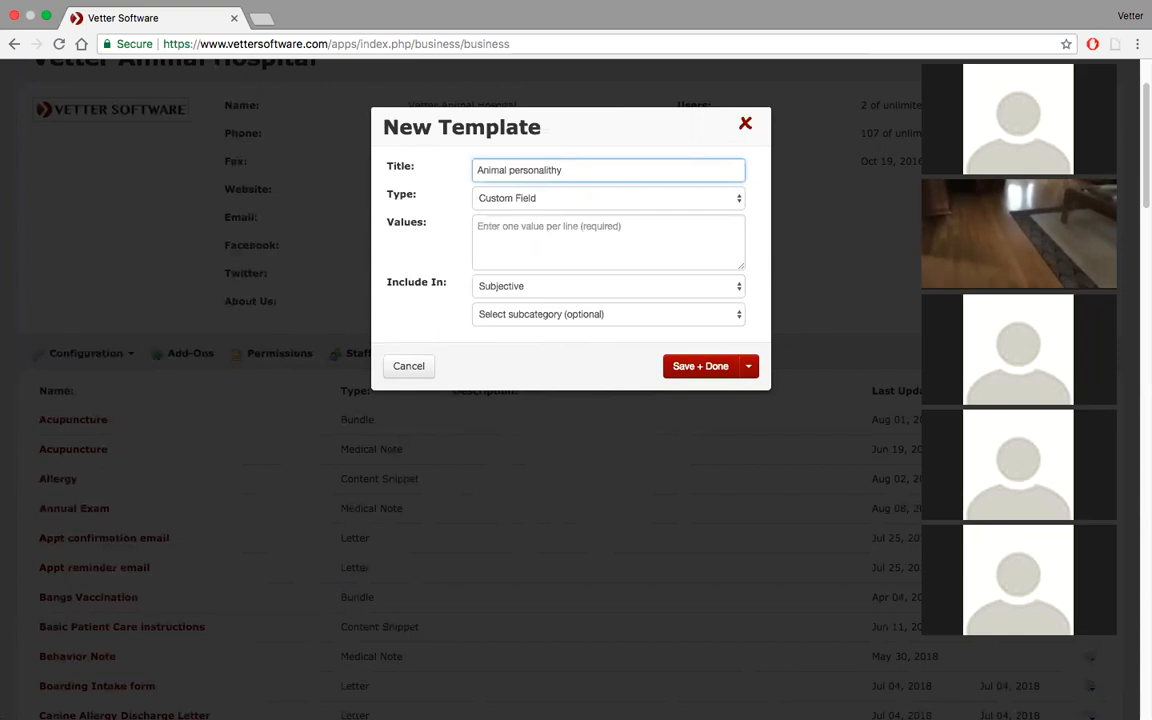
pyautogui.press('BackSpace')
pyautogui.press('BackSpace')
pyautogui.press('BackSpace')
pyautogui.write('y')
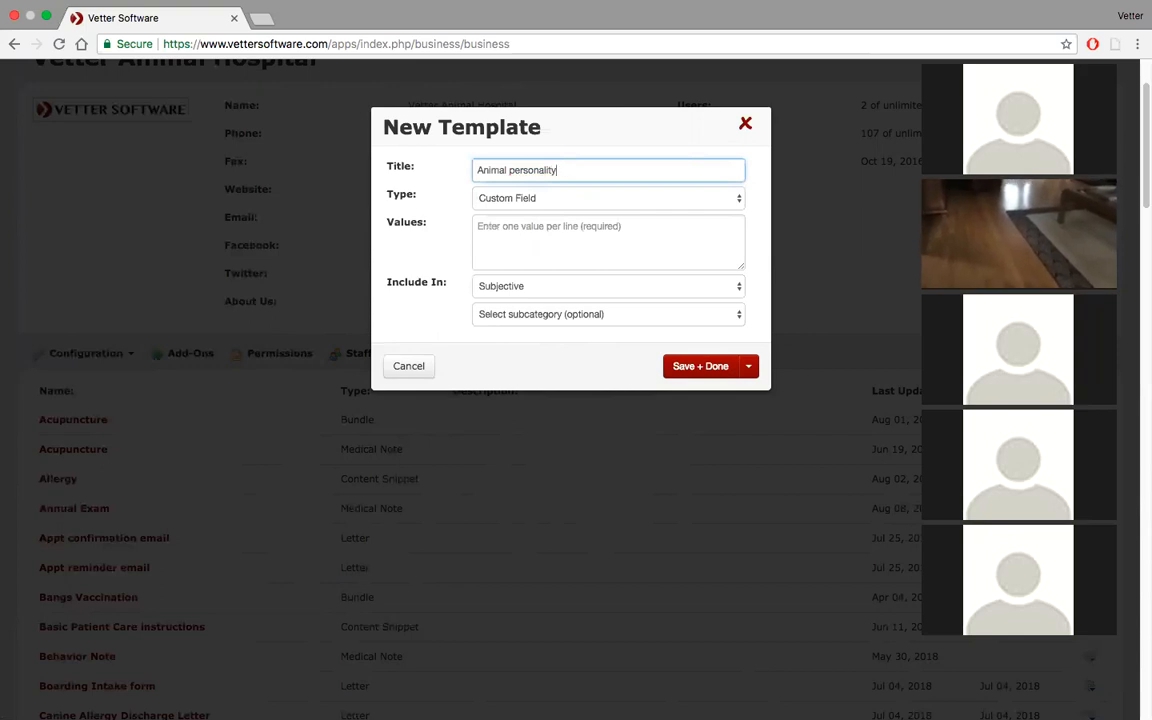
# - Save the Animal personality custom field under Subjective with only a blank space as its value and no subcategory
pyautogui.click(537, 229)
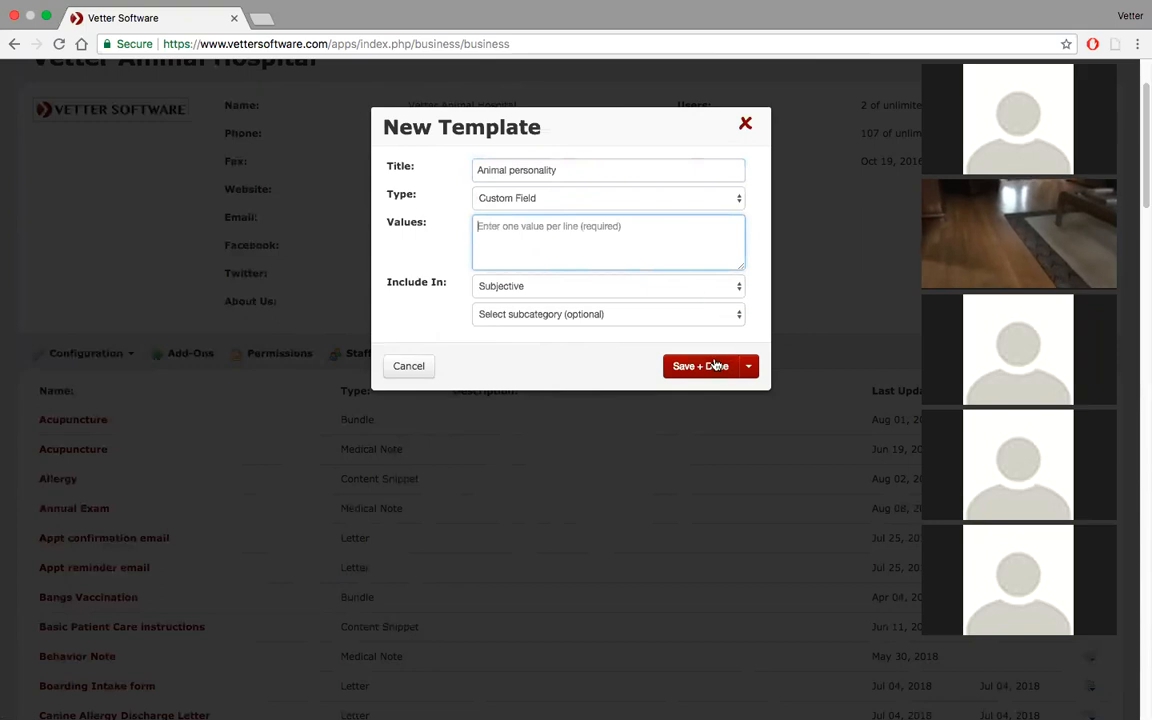
pyautogui.click(711, 368)
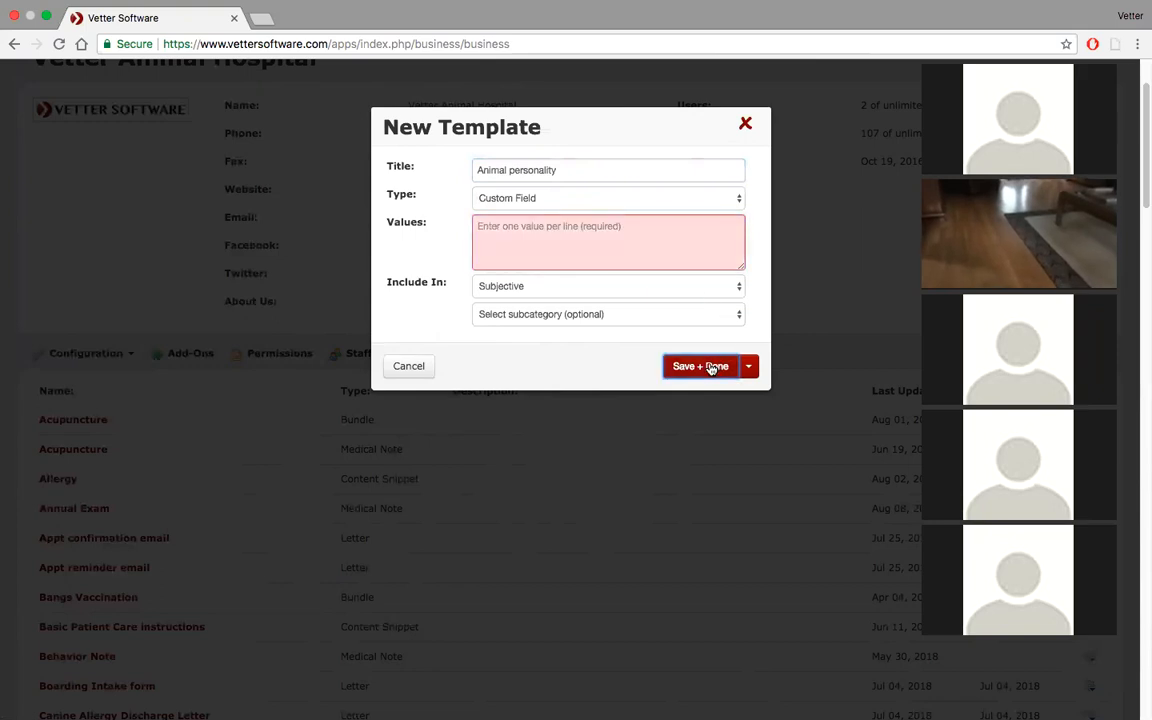
pyautogui.click(488, 236)
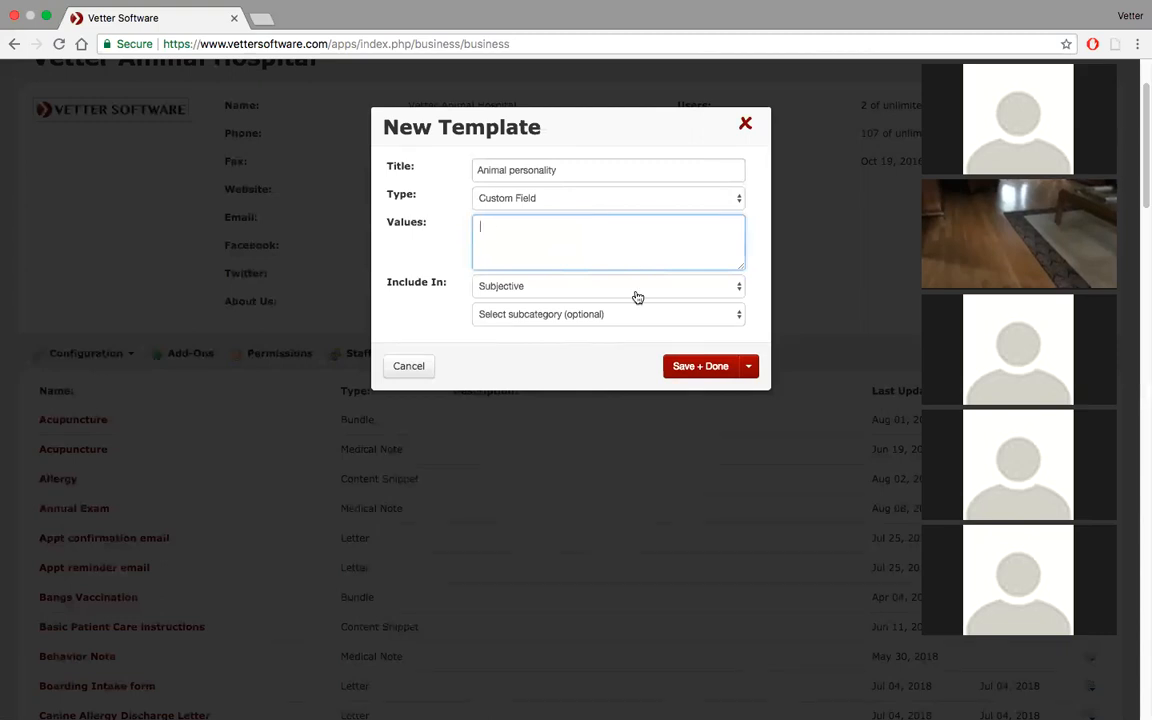
pyautogui.click(700, 366)
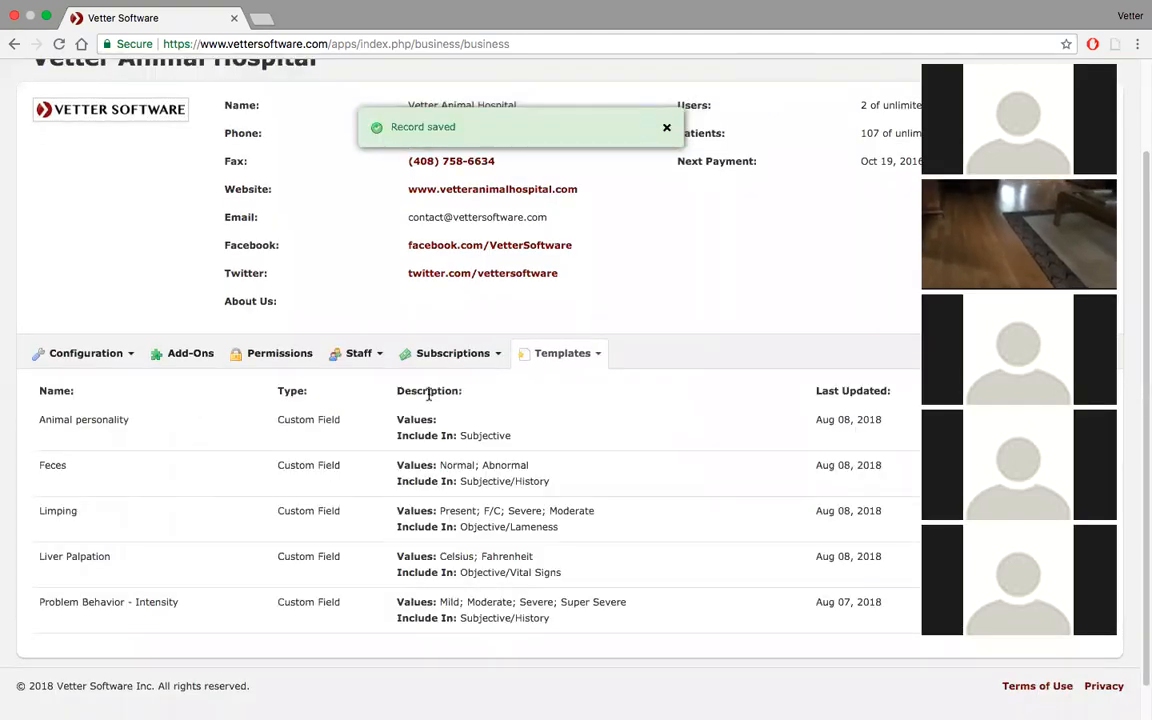
# - List the medical note templates and open the Annual Exam template
pyautogui.click(582, 354)
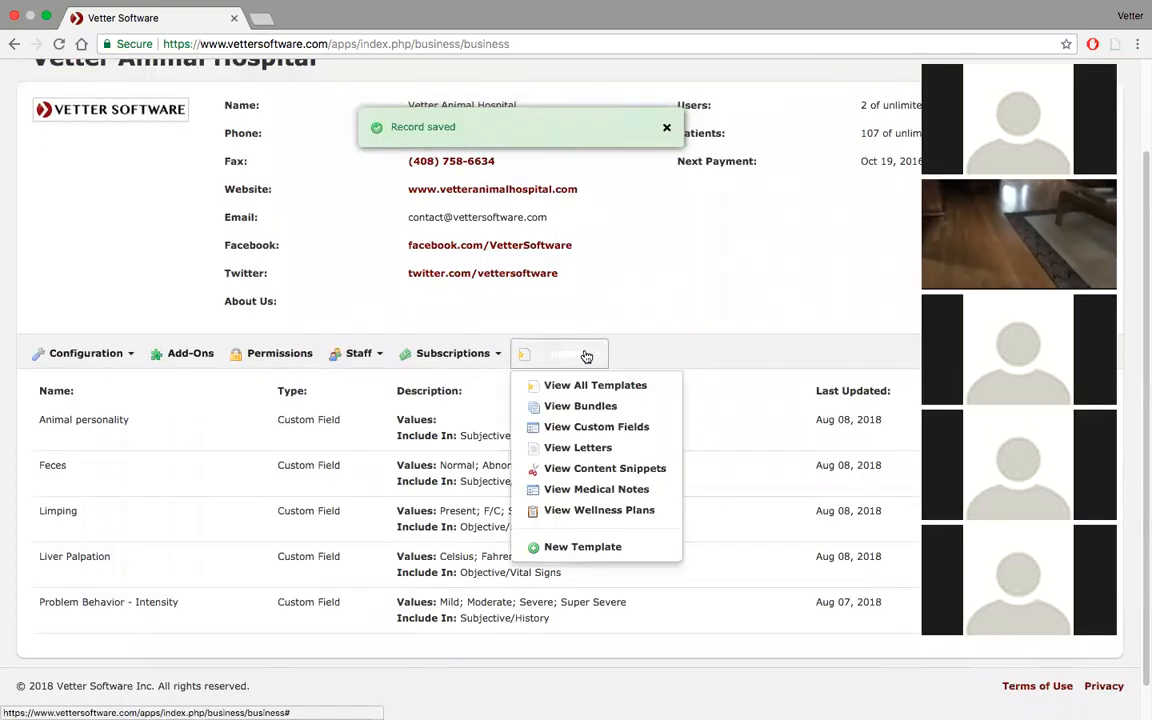
pyautogui.click(45, 16)
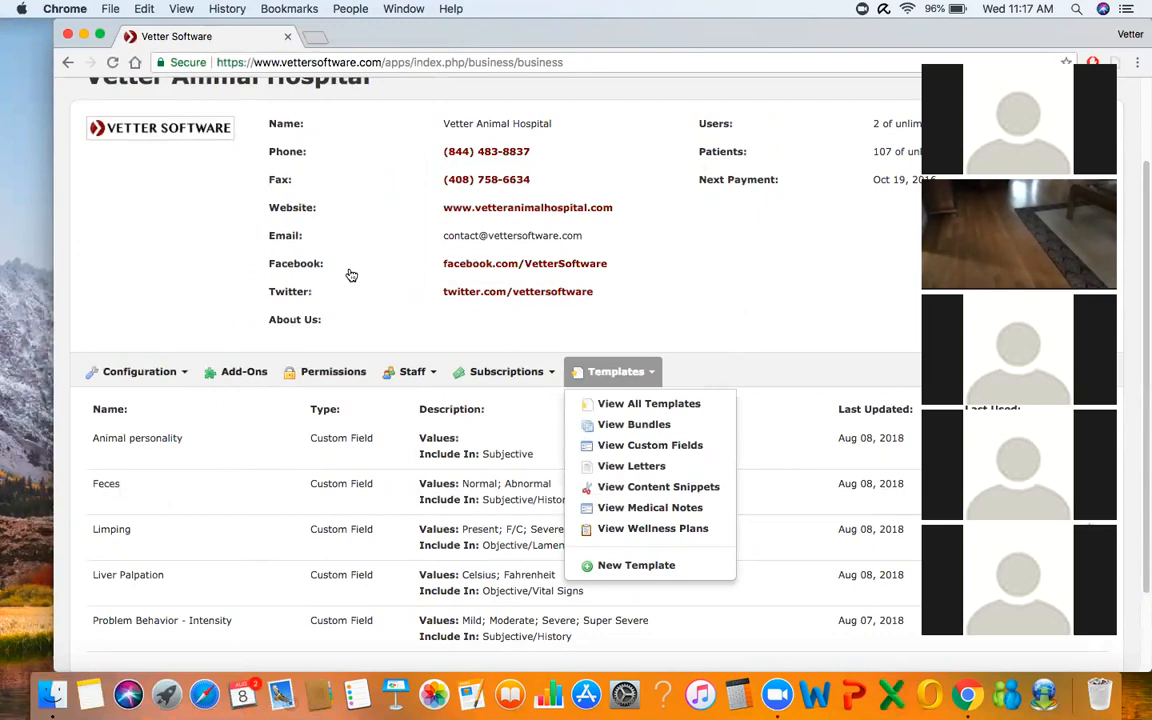
pyautogui.click(98, 34)
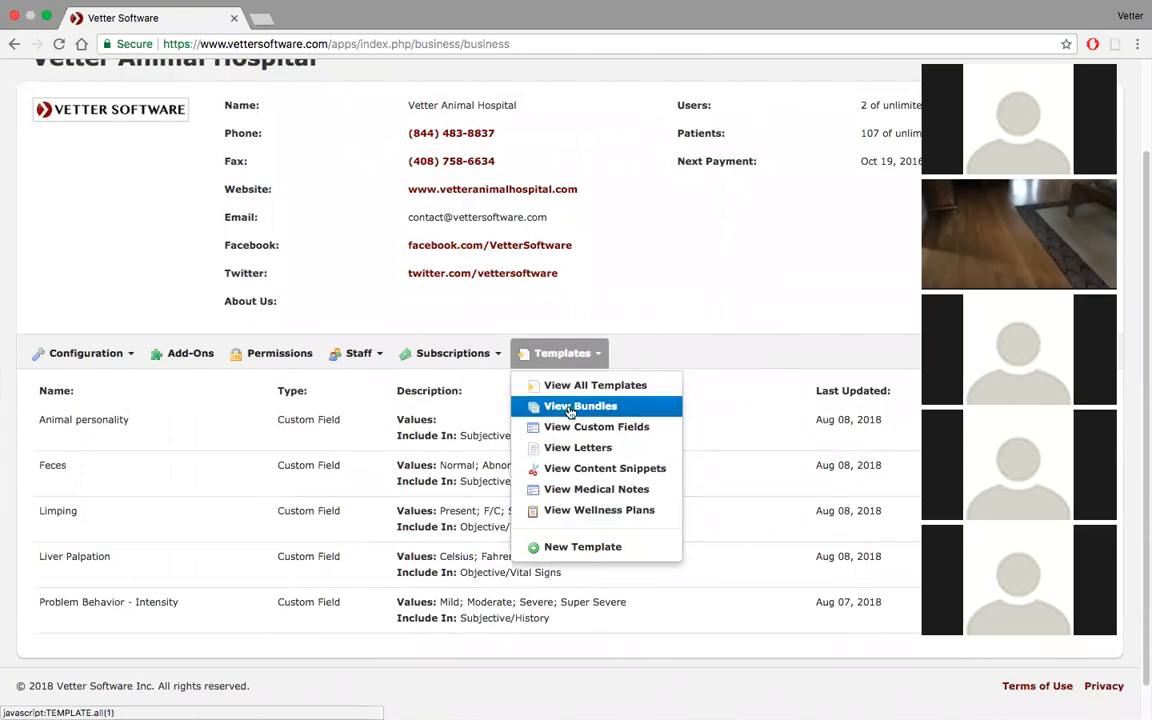
pyautogui.click(568, 489)
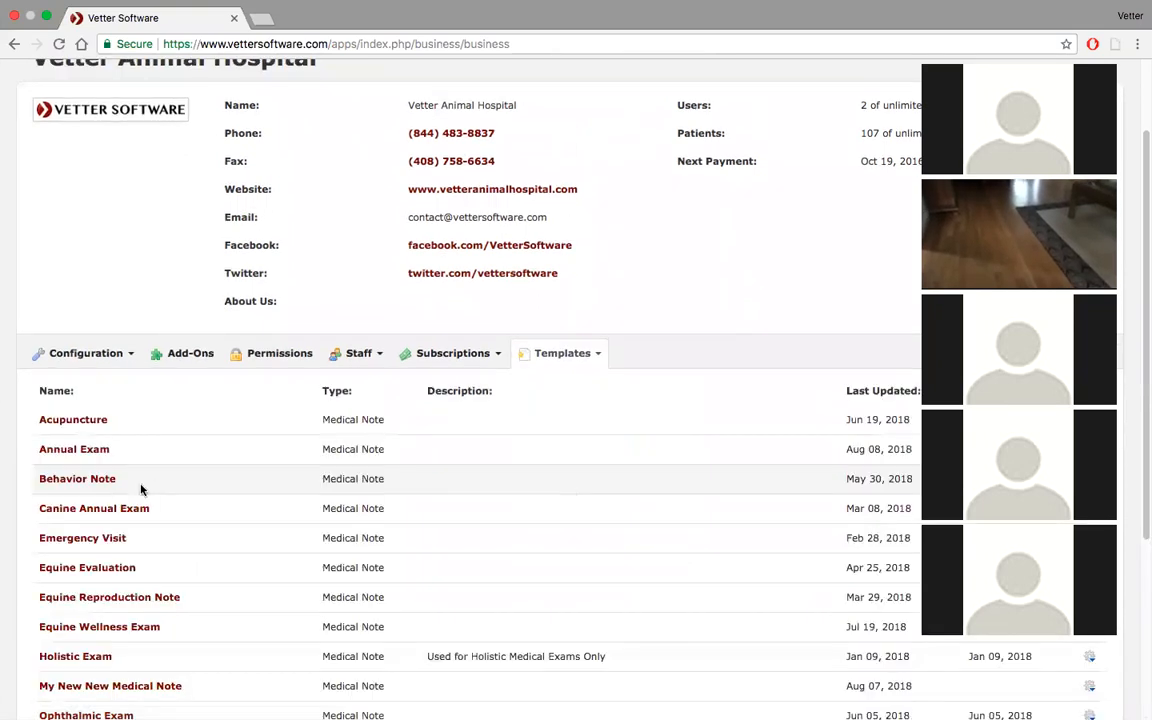
pyautogui.click(87, 451)
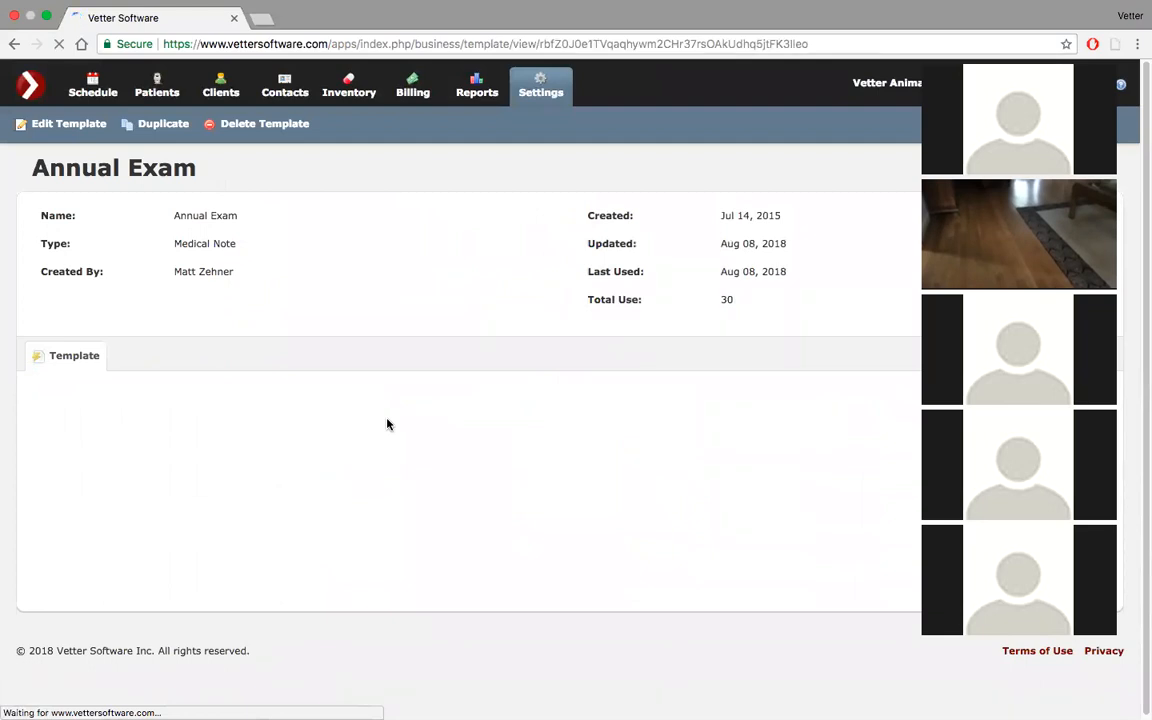
# - Include the custom Animal personality field from Subjective in the Annual Exam template
pyautogui.scroll(-2, 388, 425)
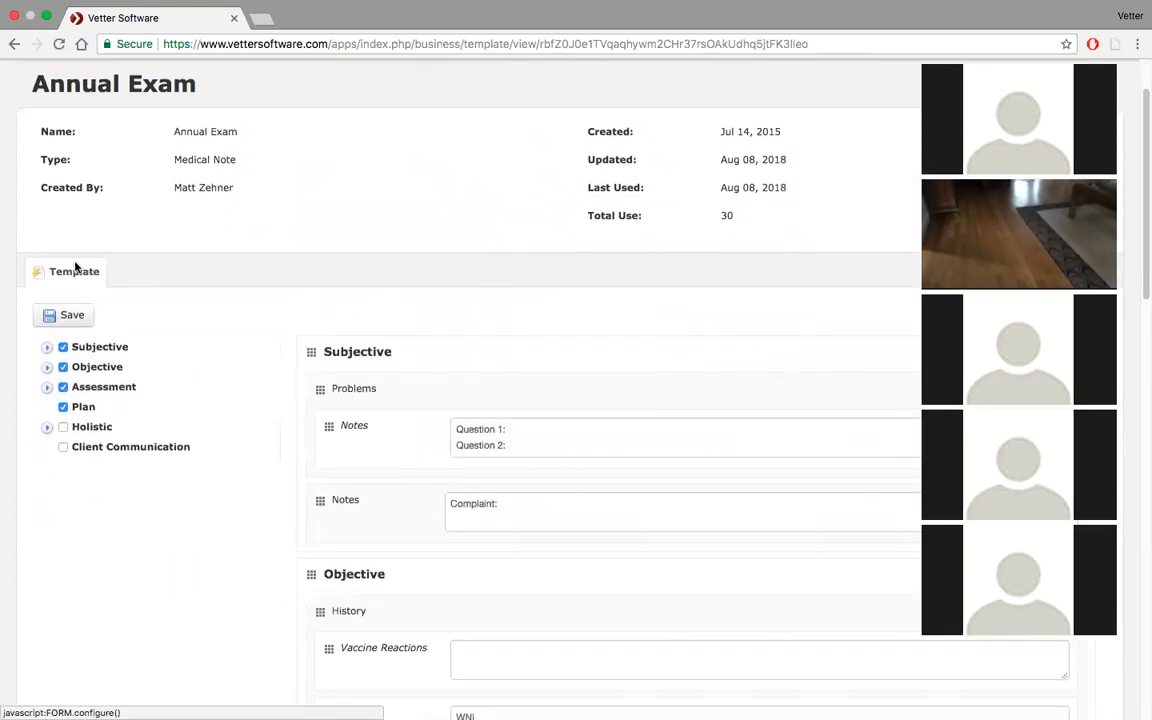
pyautogui.click(47, 347)
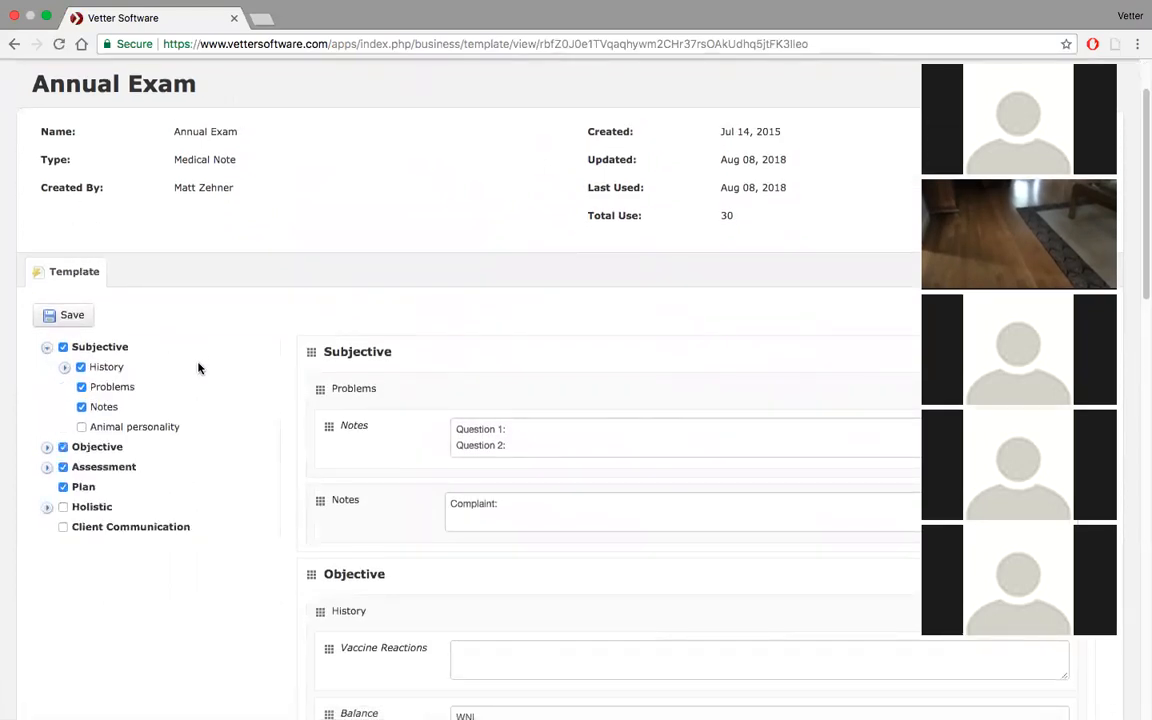
pyautogui.scroll(-1, 218, 397)
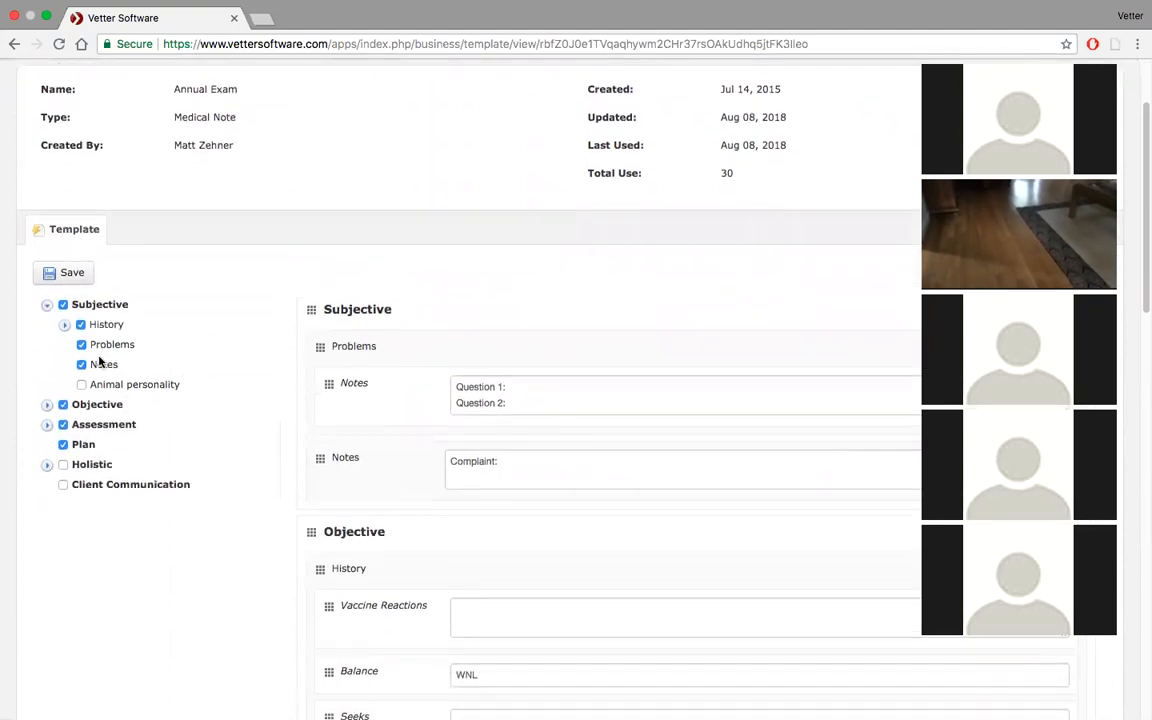
pyautogui.click(81, 385)
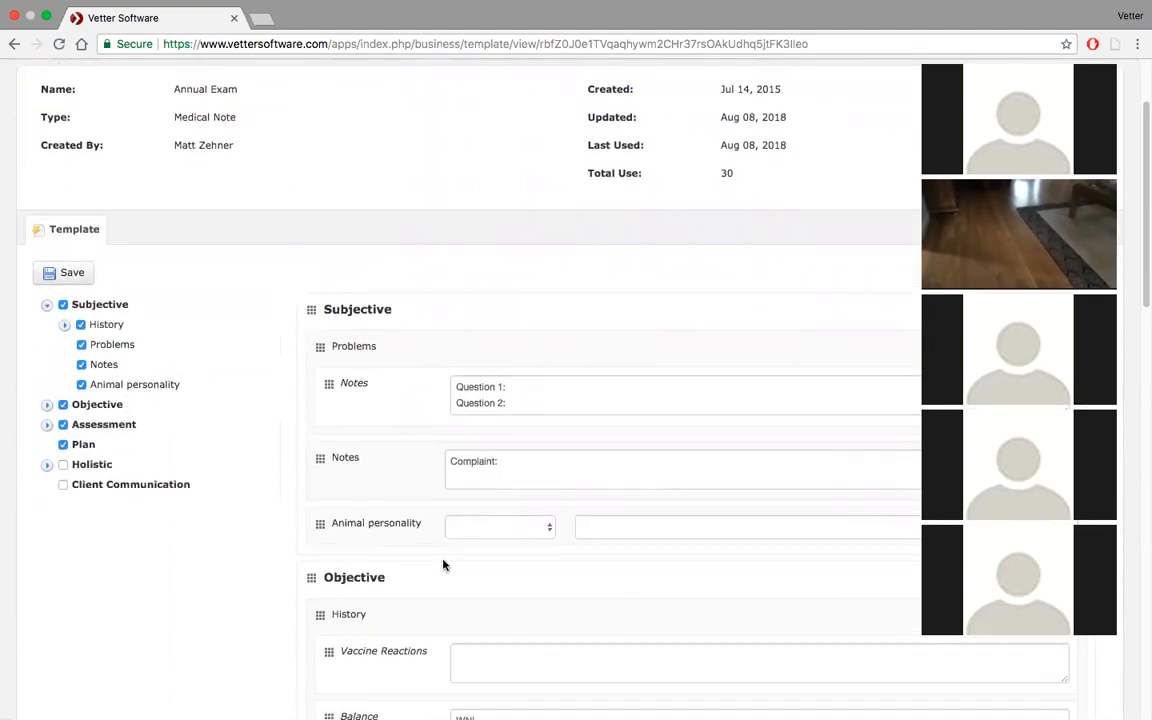
# - Inspect the Animal personality field's selectable values and enter "< >" in its text box
pyautogui.click(549, 529)
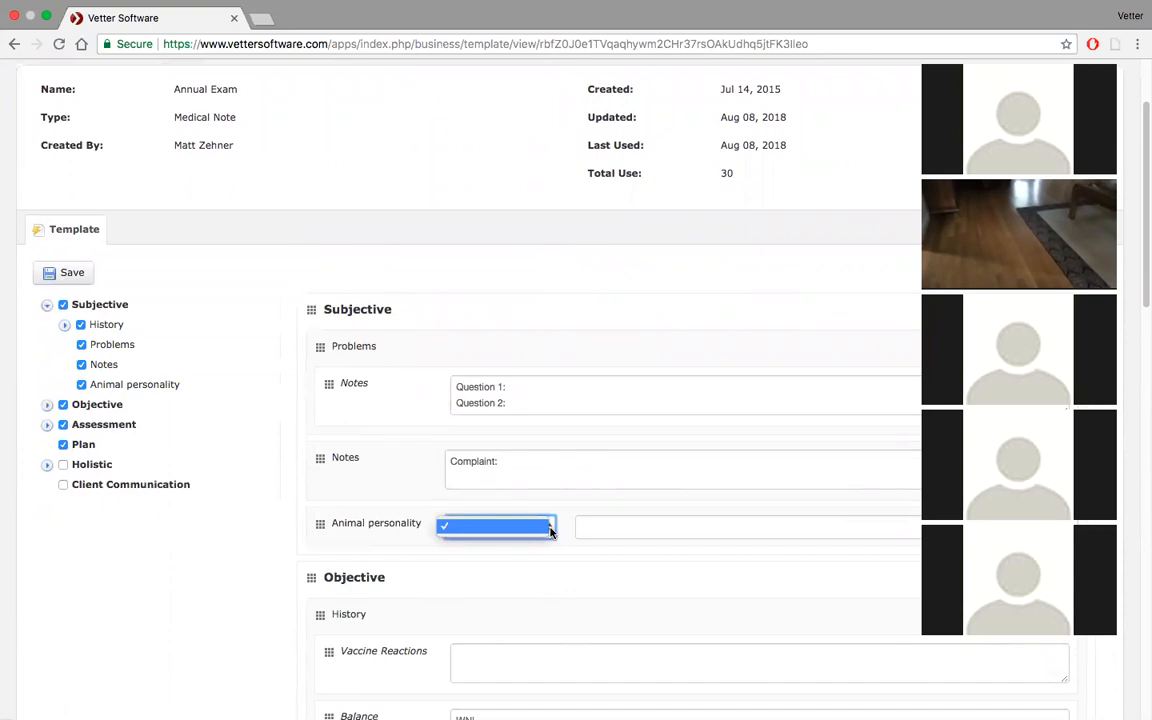
pyautogui.click(550, 532)
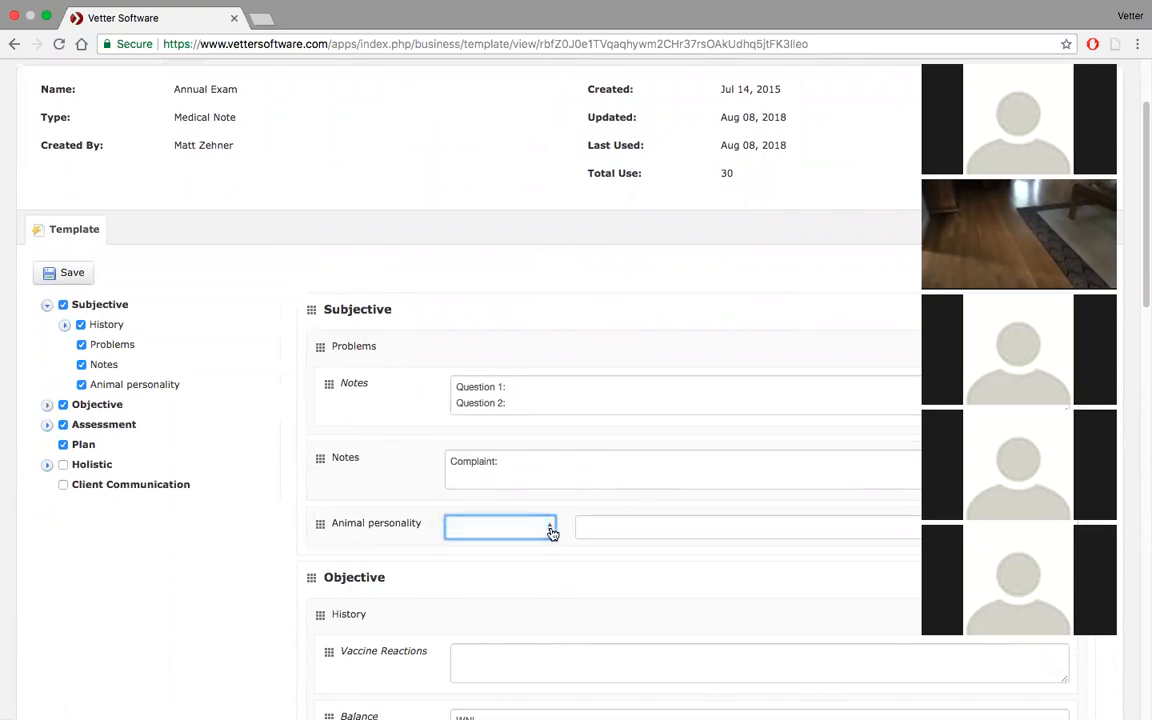
pyautogui.click(611, 531)
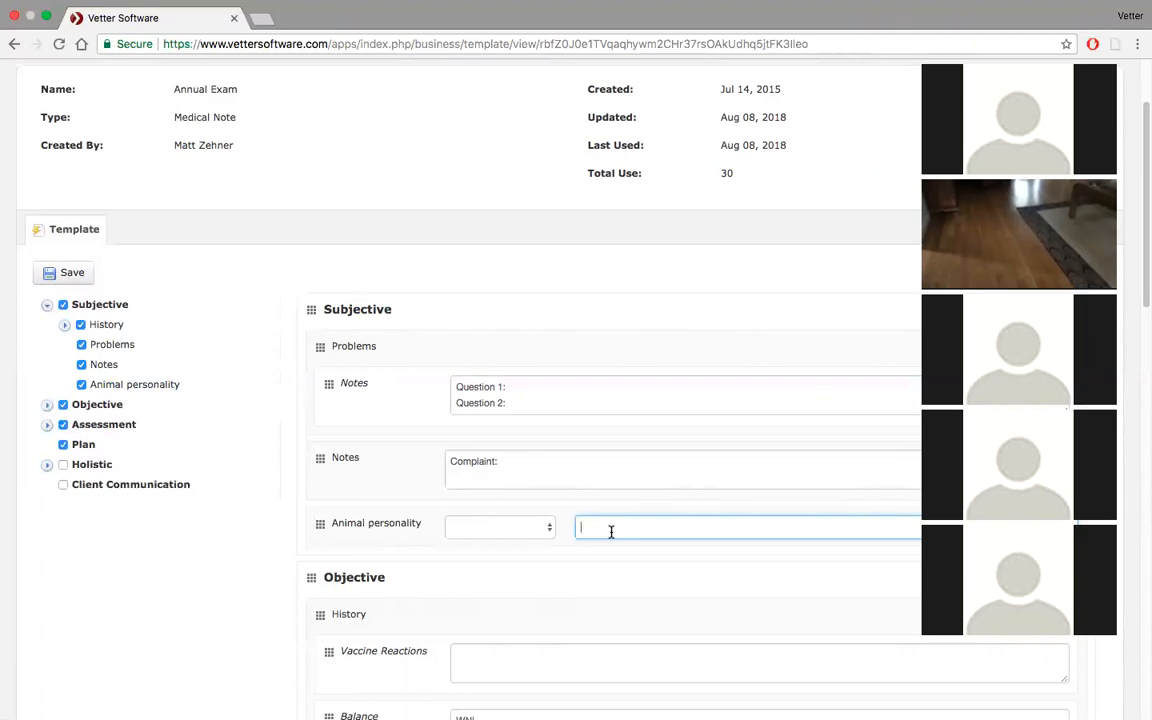
pyautogui.write('< >')
pyautogui.click(545, 529)
pyautogui.click(546, 530)
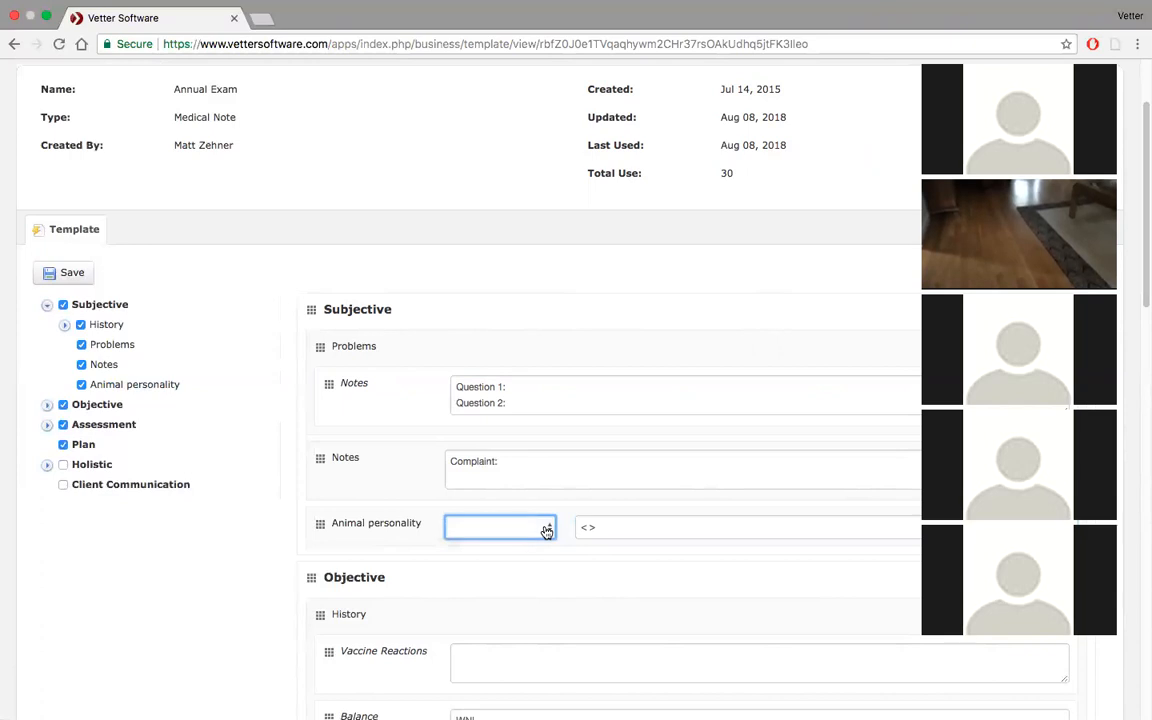
pyautogui.click(601, 526)
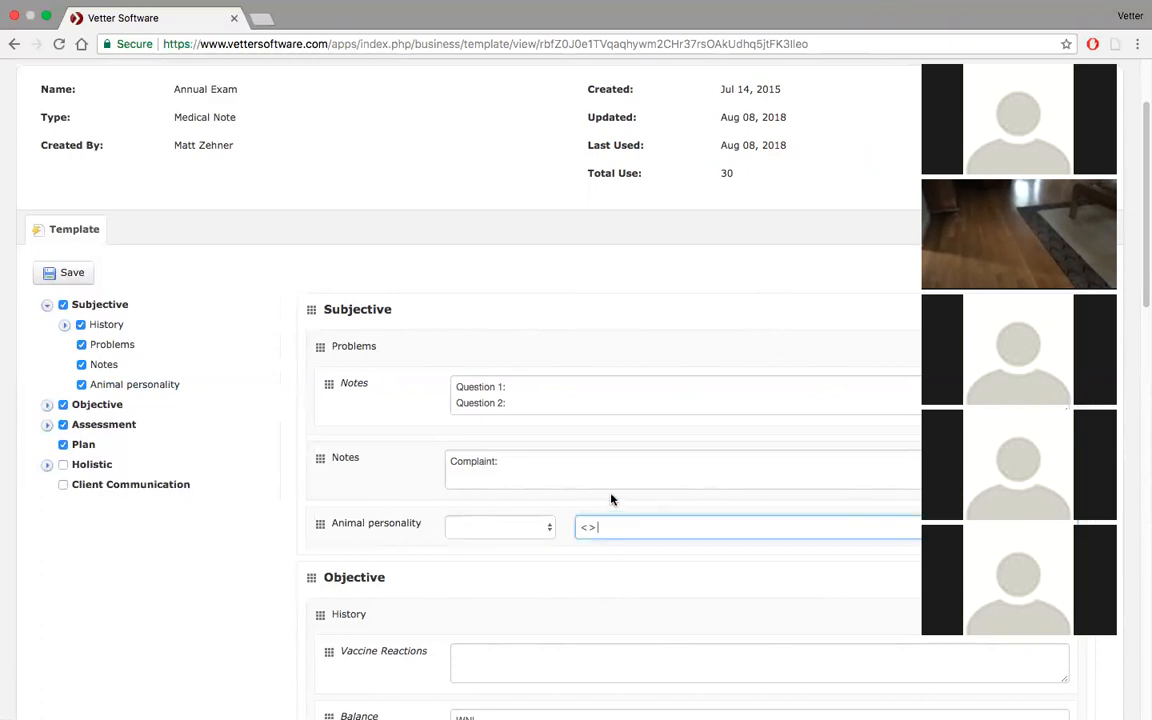
pyautogui.write('&')
pyautogui.press('BackSpace')
pyautogui.press('BackSpace')
pyautogui.scroll(-3, 490, 573)
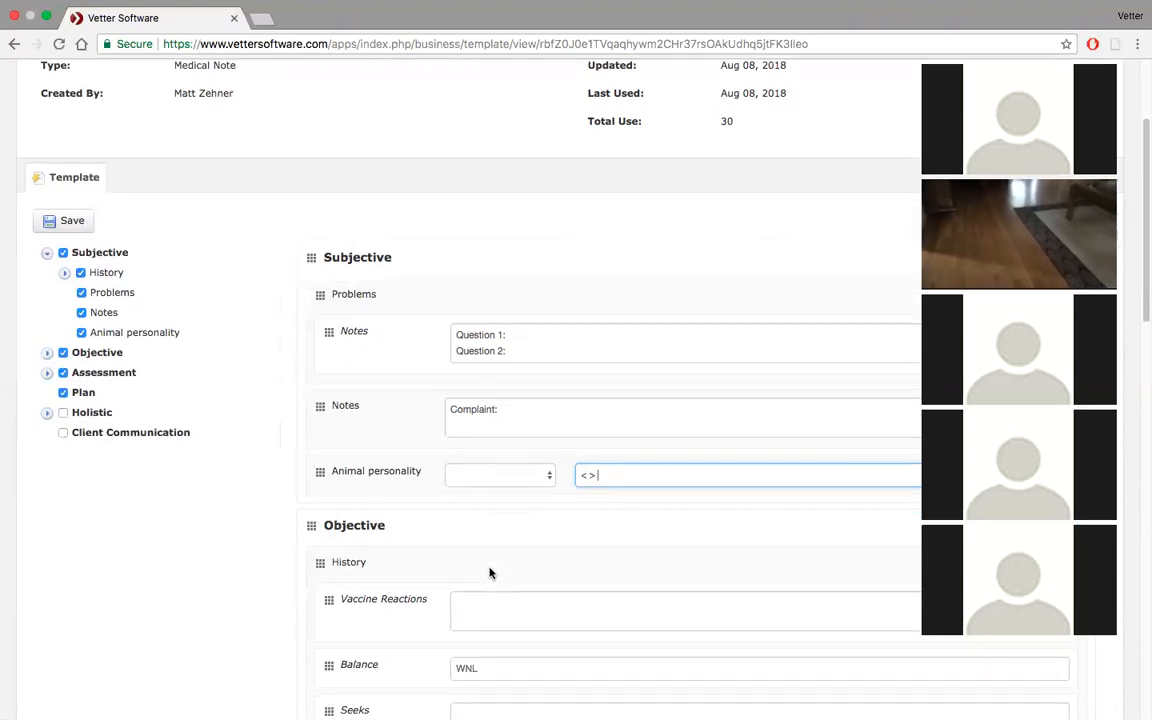
pyautogui.scroll(4, 490, 573)
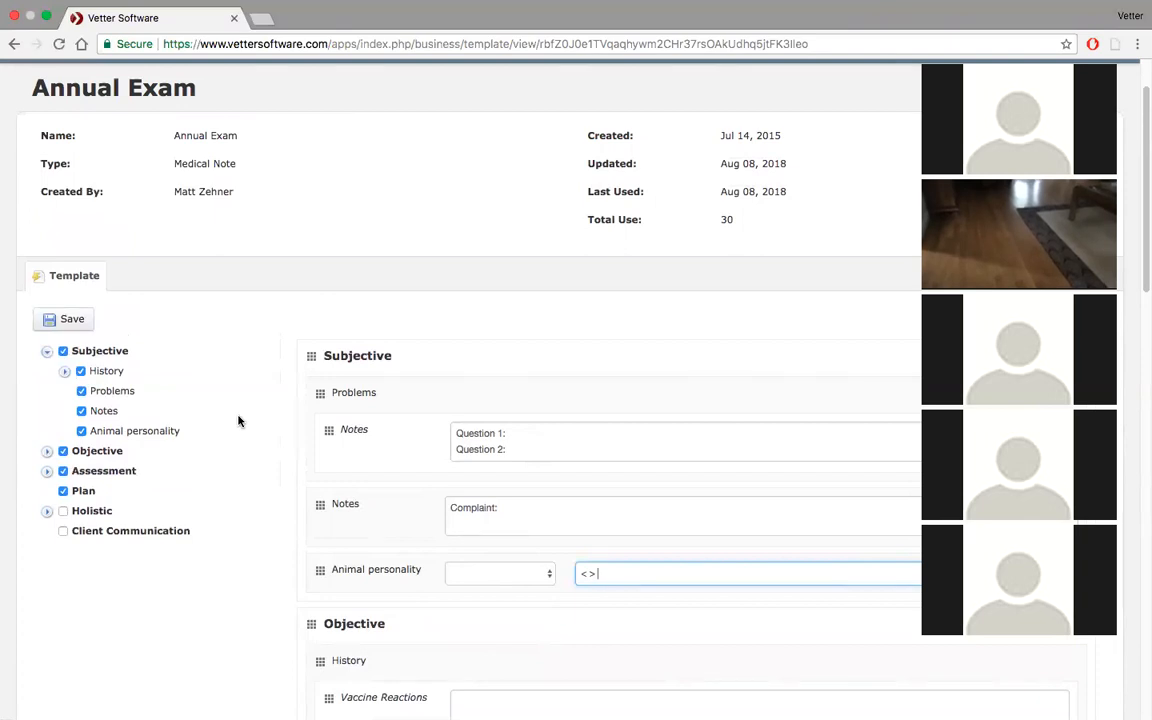
pyautogui.scroll(2, 238, 421)
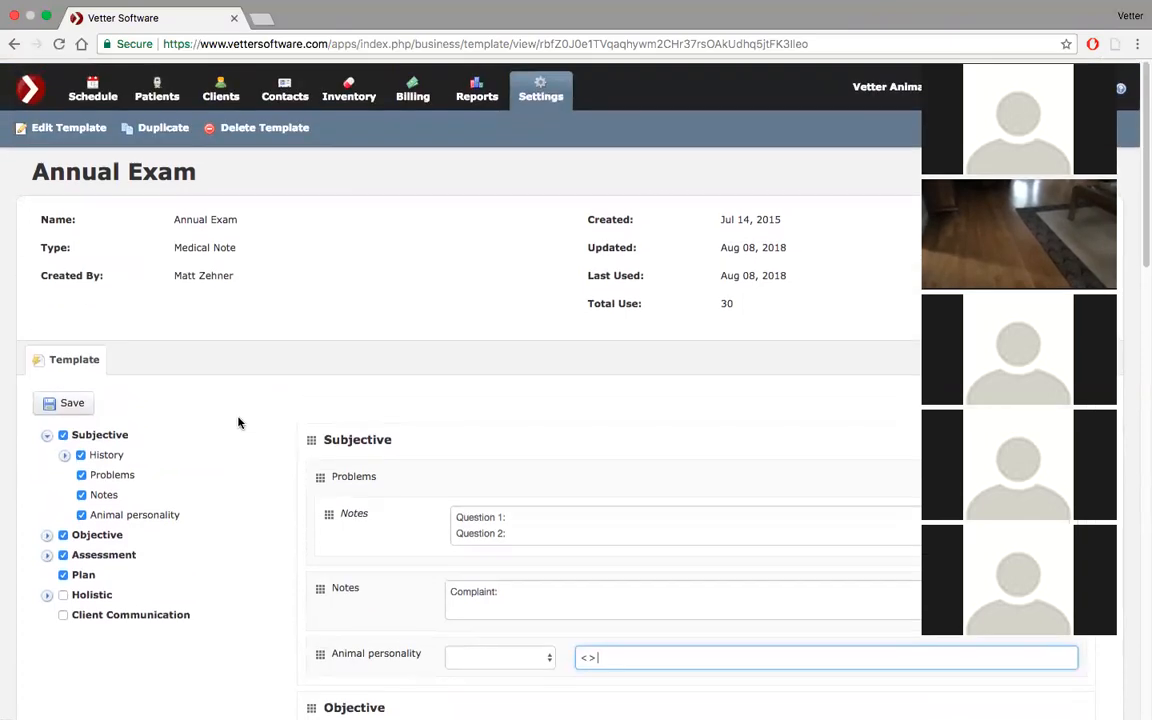
pyautogui.scroll(-6, 238, 421)
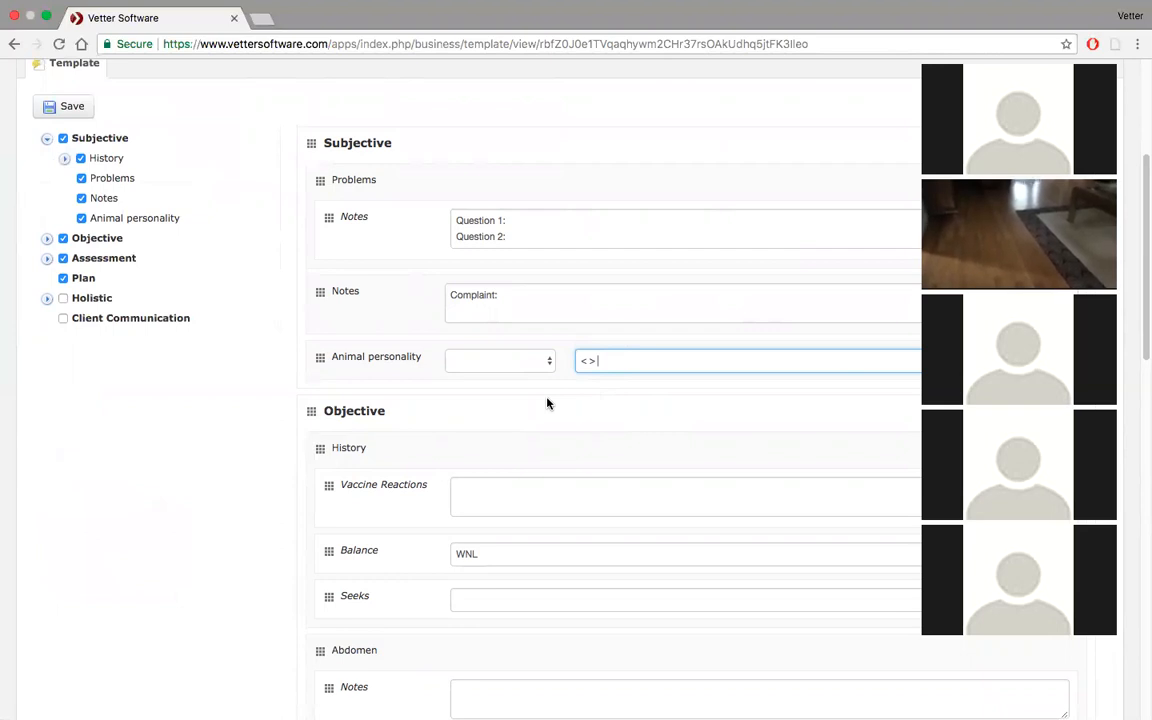
pyautogui.scroll(5, 547, 410)
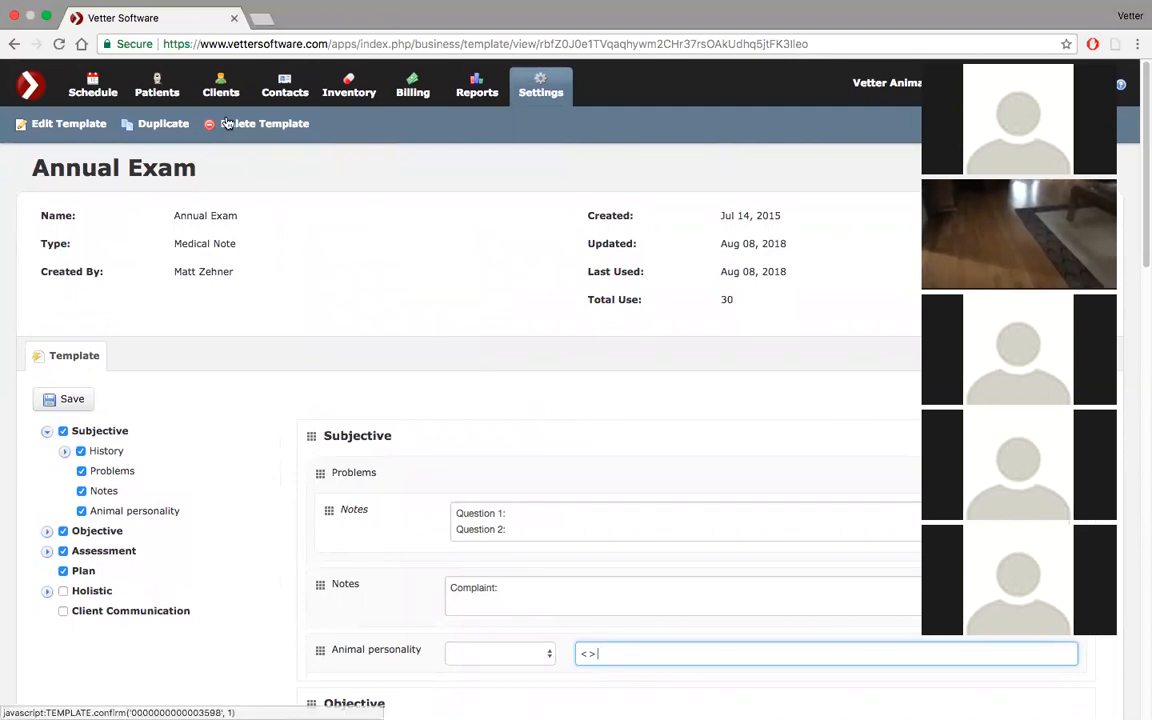
pyautogui.click(45, 17)
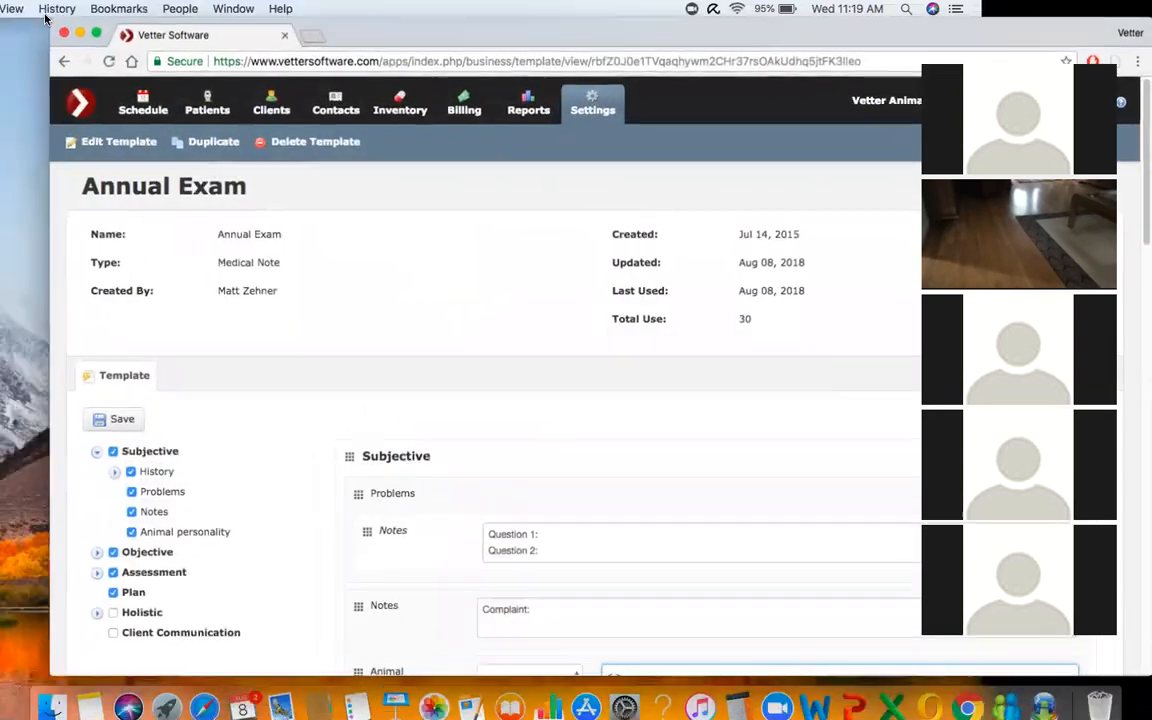
pyautogui.click(100, 36)
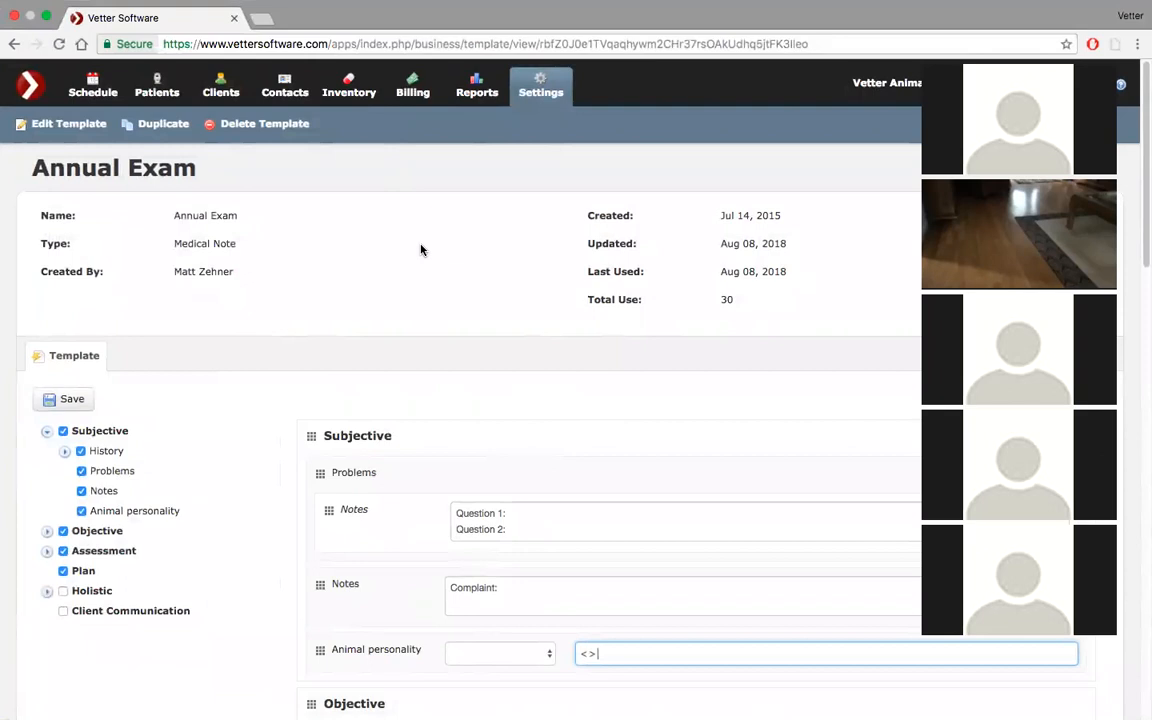
pyautogui.moveTo(534, 8)
pyautogui.scroll(-1, 392, 309)
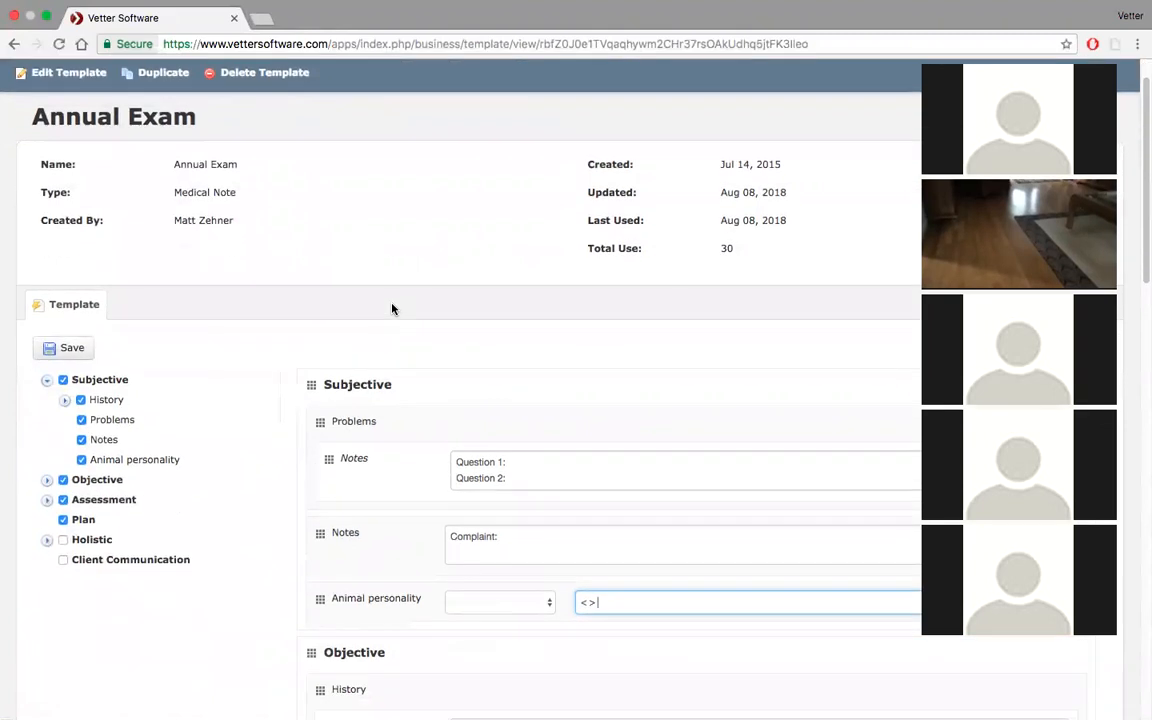
pyautogui.scroll(-2, 392, 309)
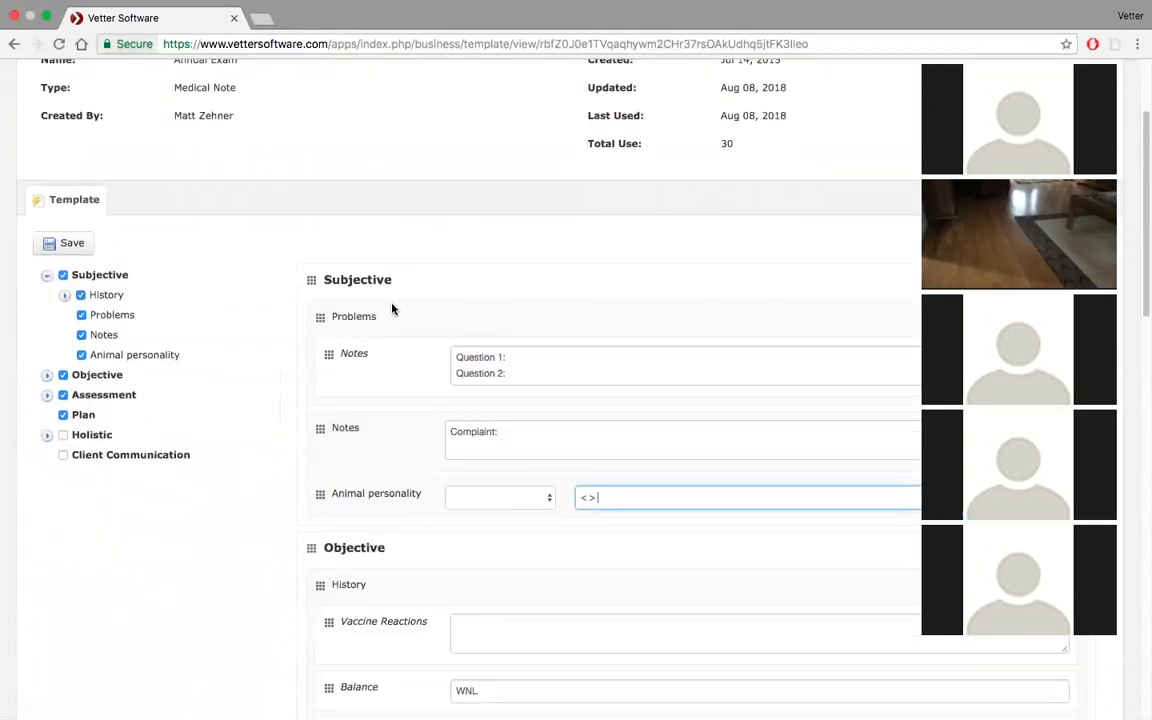
pyautogui.scroll(3, 392, 309)
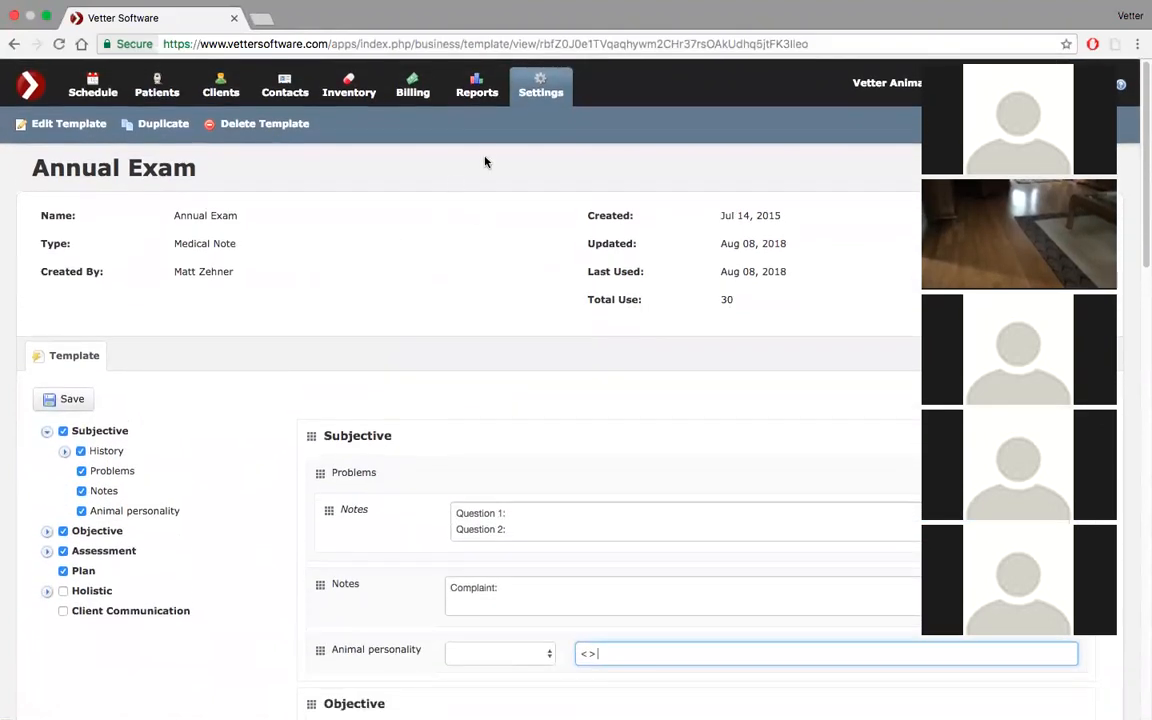
# - Create a new template titled "office hour SOAP" with the type Medical Note and save it
pyautogui.click(547, 84)
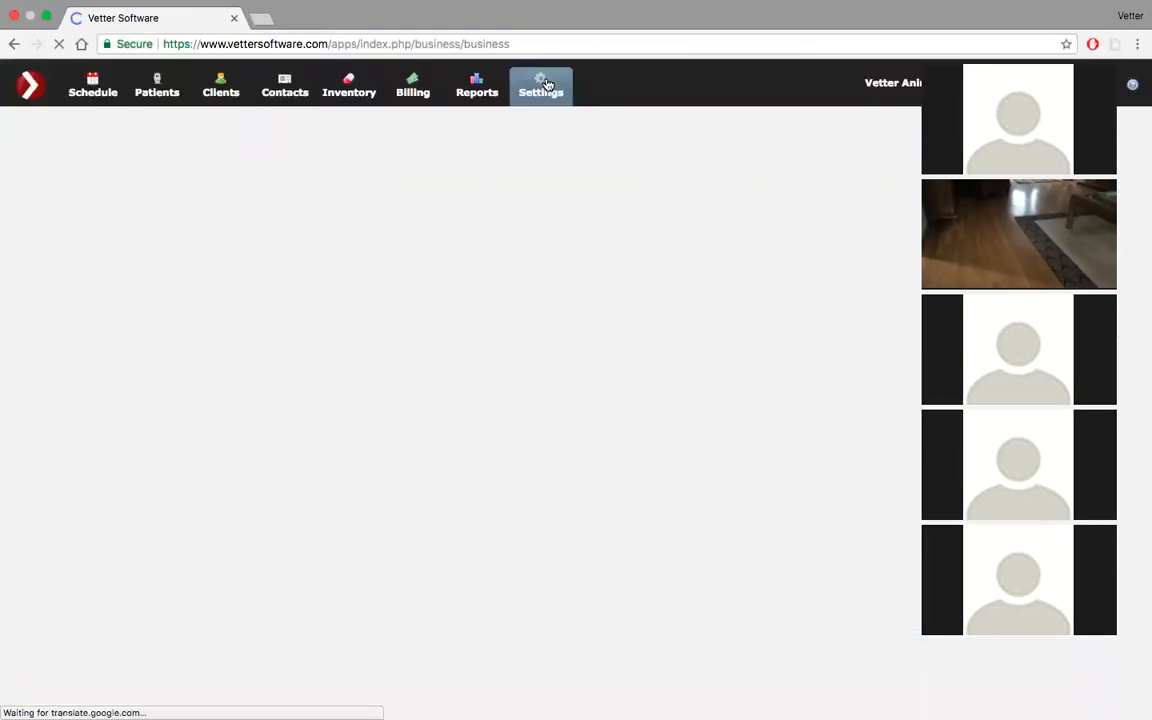
pyautogui.scroll(-2, 541, 266)
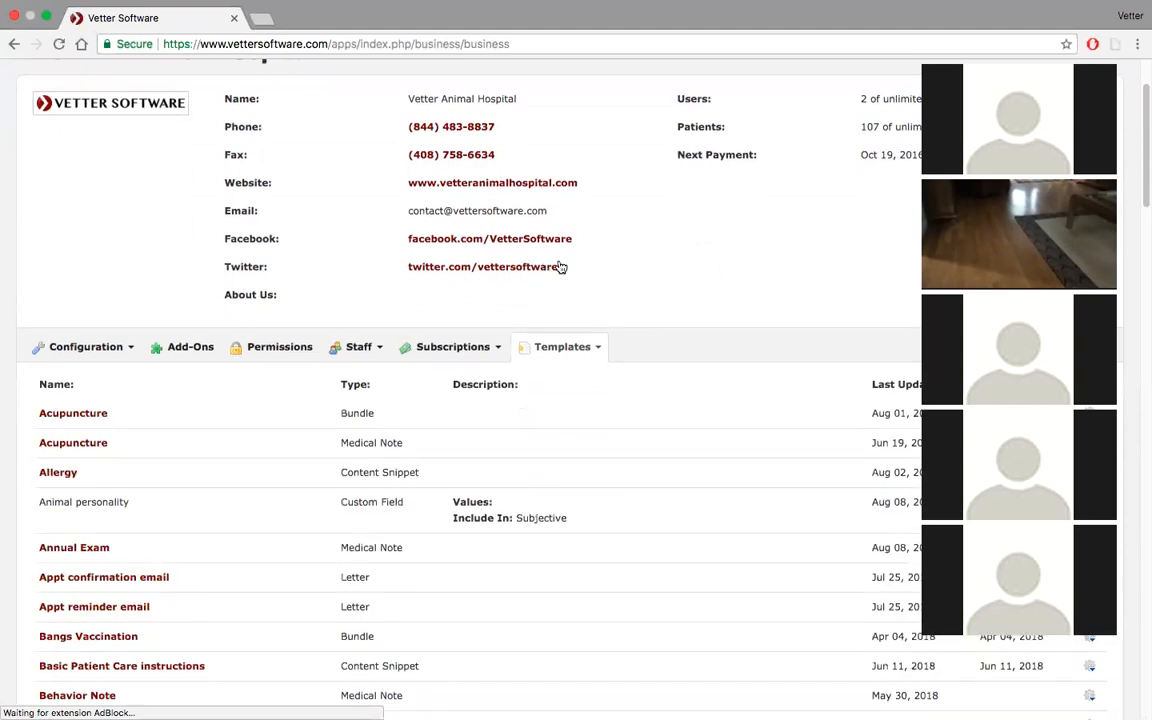
pyautogui.scroll(-3, 616, 313)
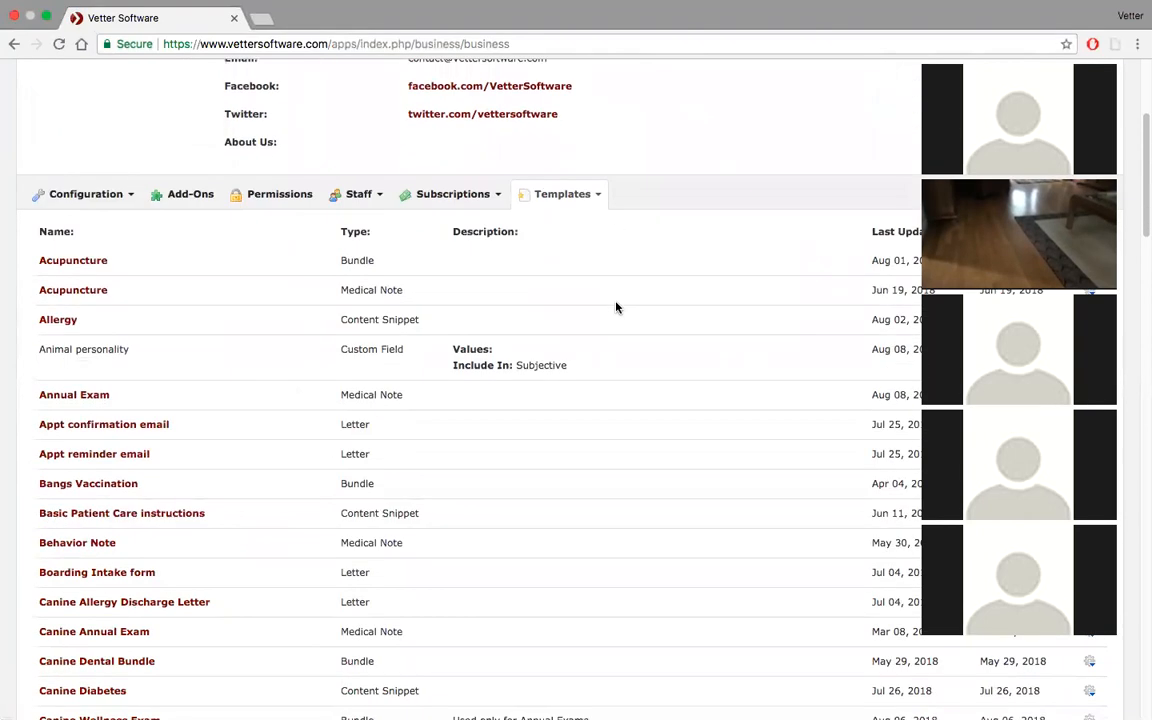
pyautogui.click(600, 201)
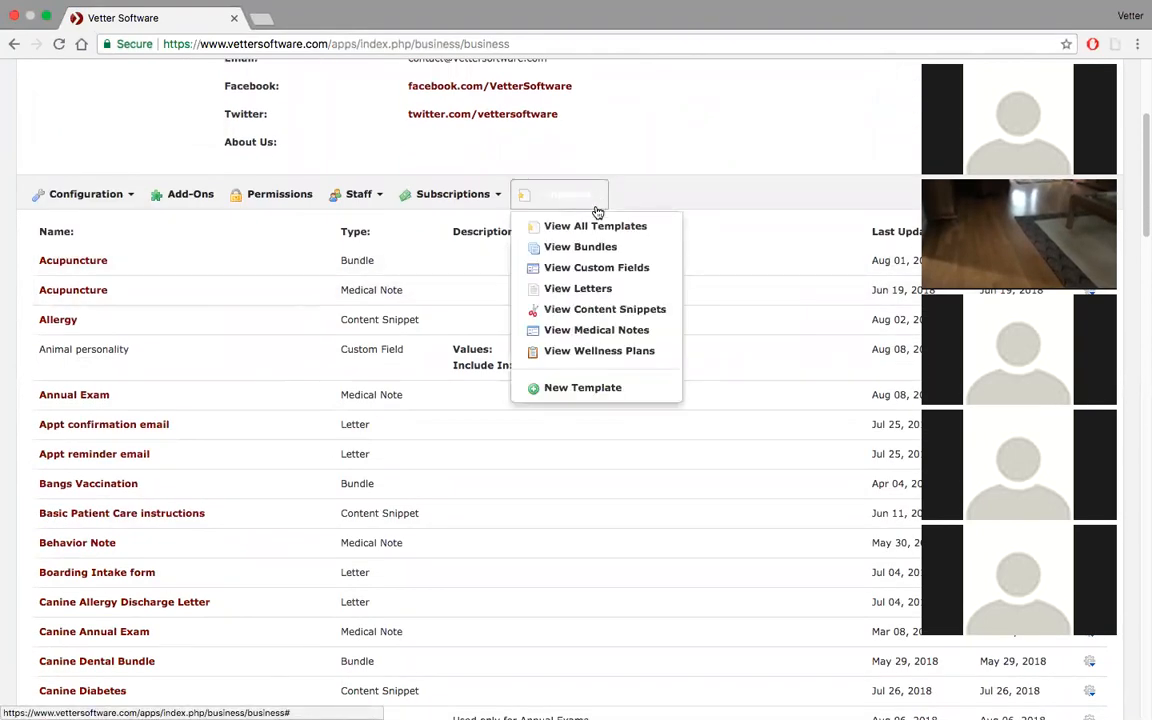
pyautogui.click(580, 389)
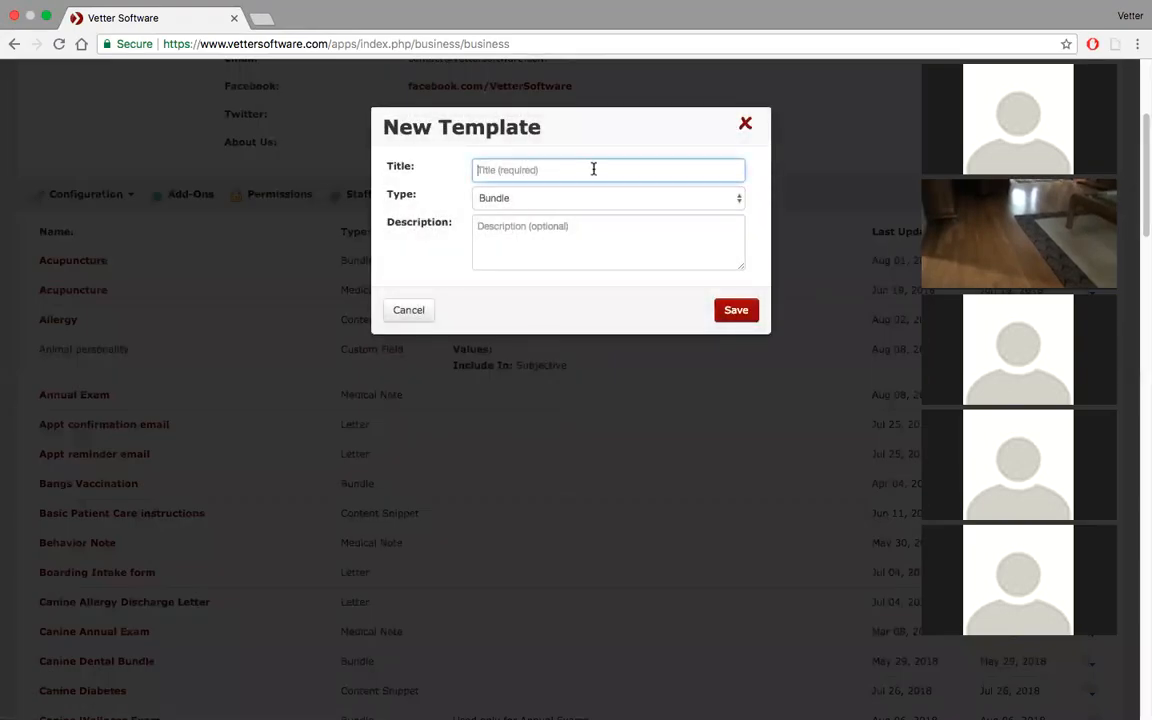
pyautogui.write('offical')
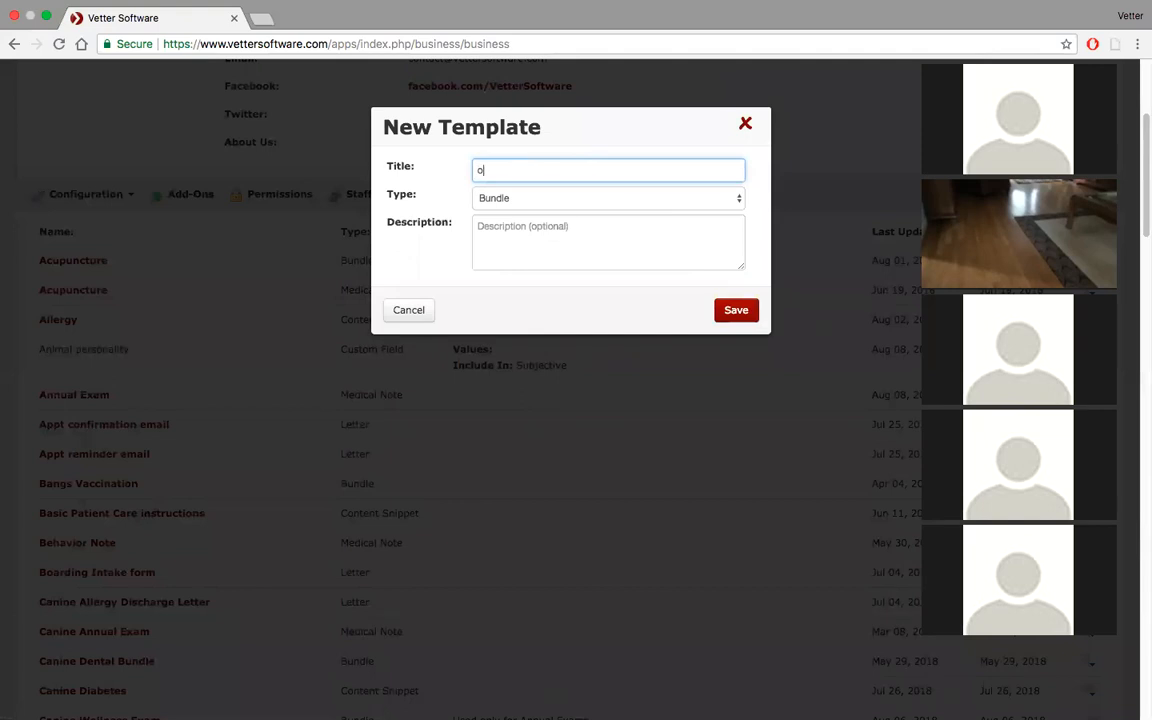
pyautogui.press('BackSpace')
pyautogui.press('BackSpace')
pyautogui.write('ice hour SOAP')
pyautogui.click(677, 205)
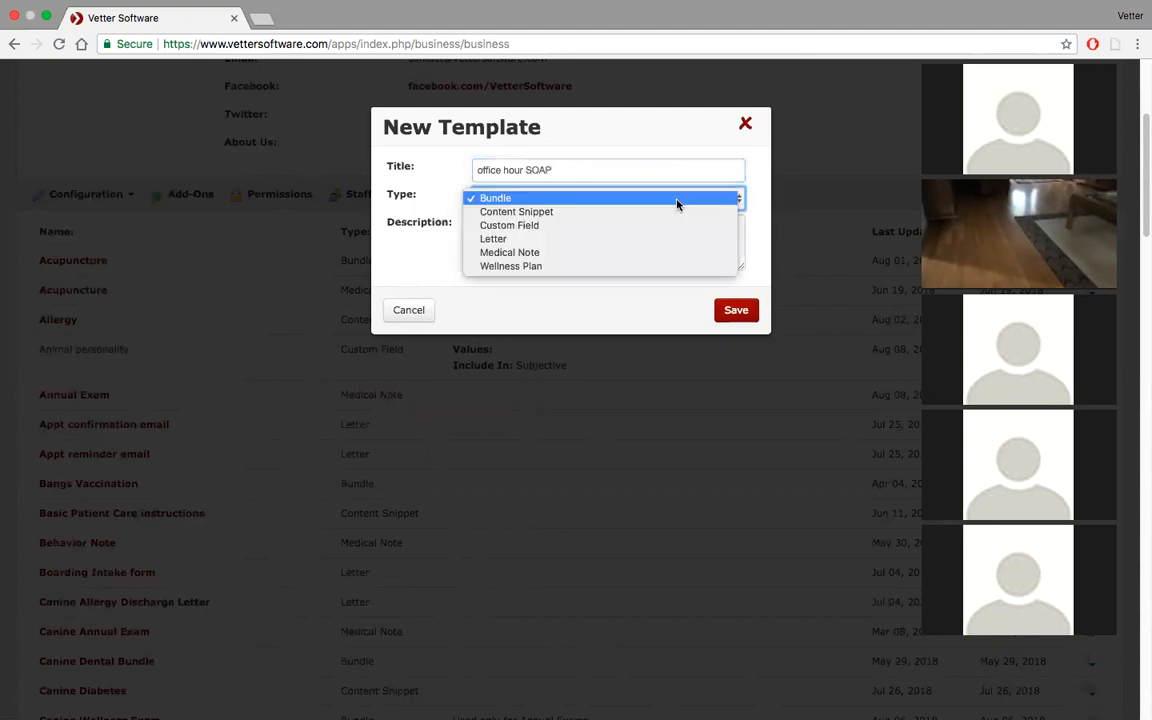
pyautogui.click(635, 253)
pyautogui.click(727, 316)
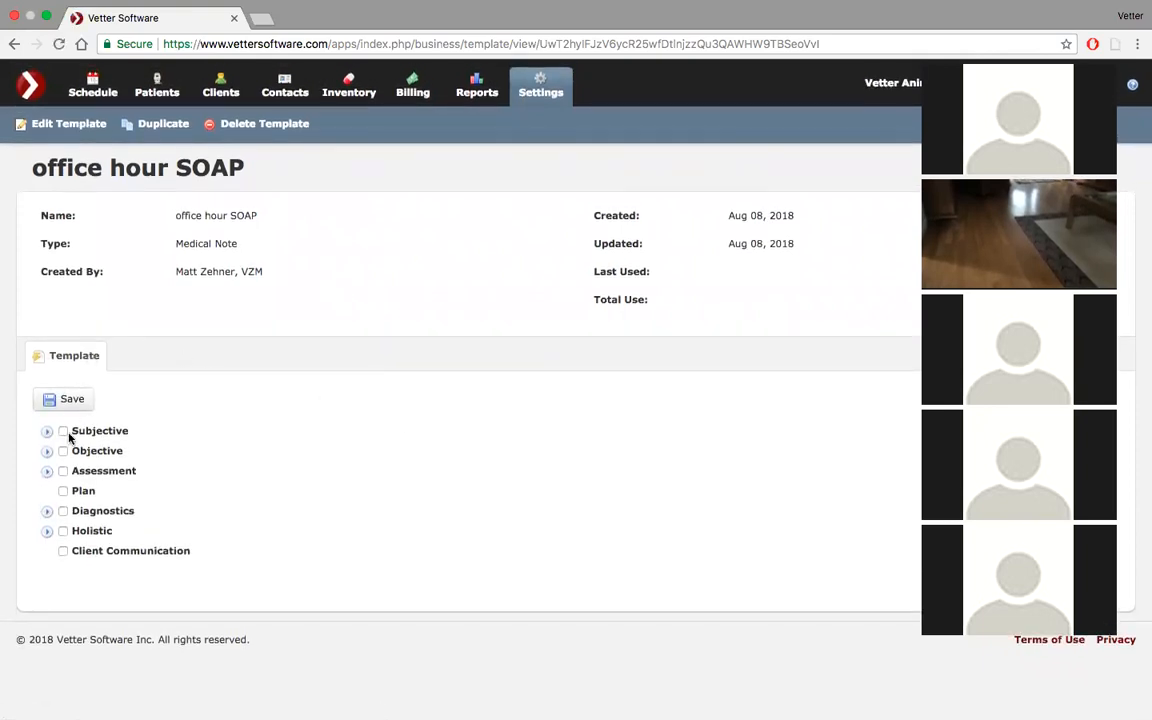
# - Include the Electroretinography (uV) and Jones Test fields from Diagnostics in the office hour SOAP template
pyautogui.click(47, 511)
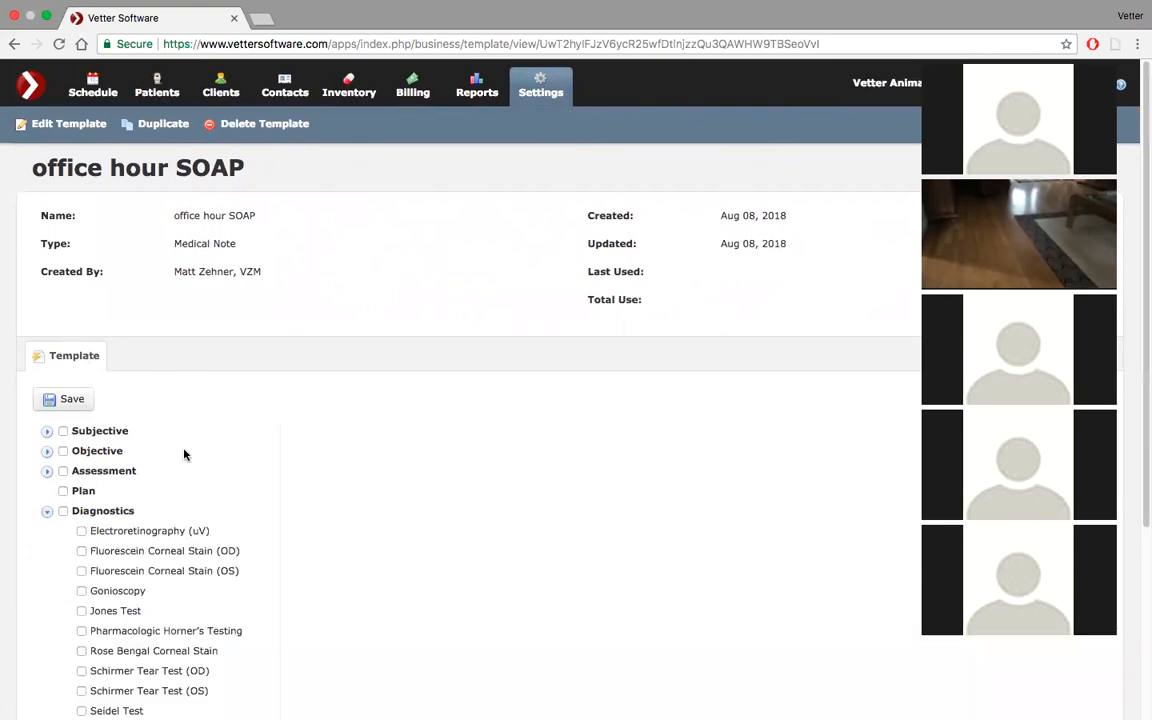
pyautogui.scroll(-5, 185, 453)
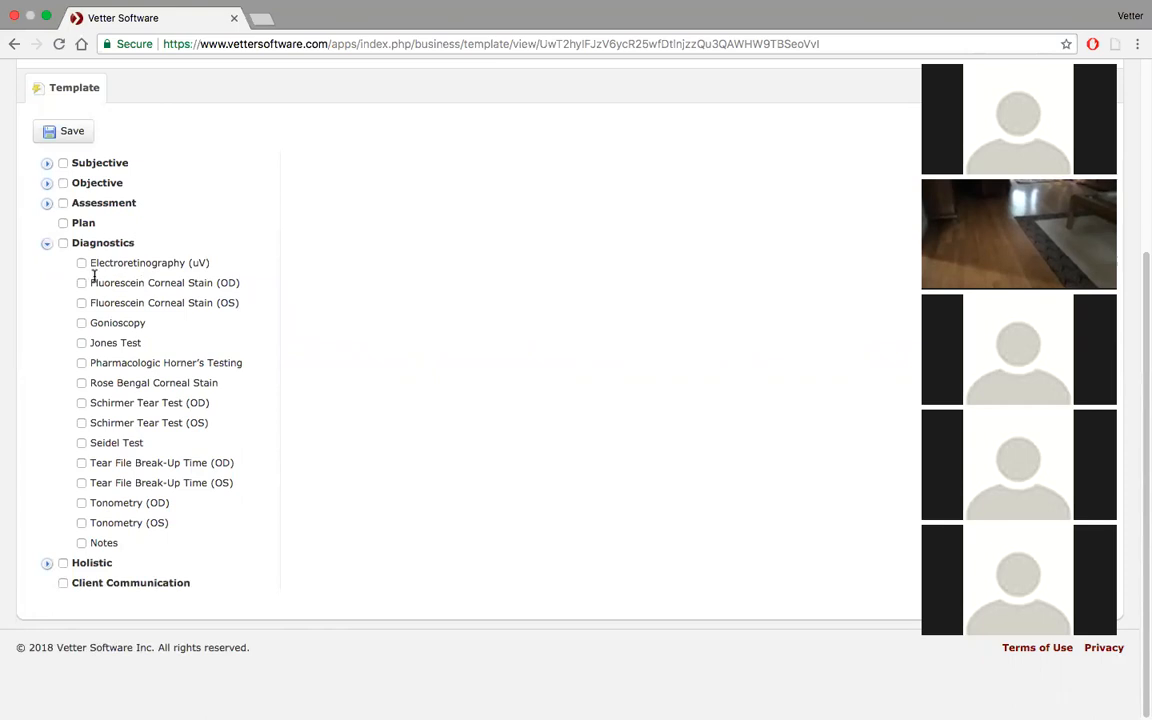
pyautogui.click(82, 263)
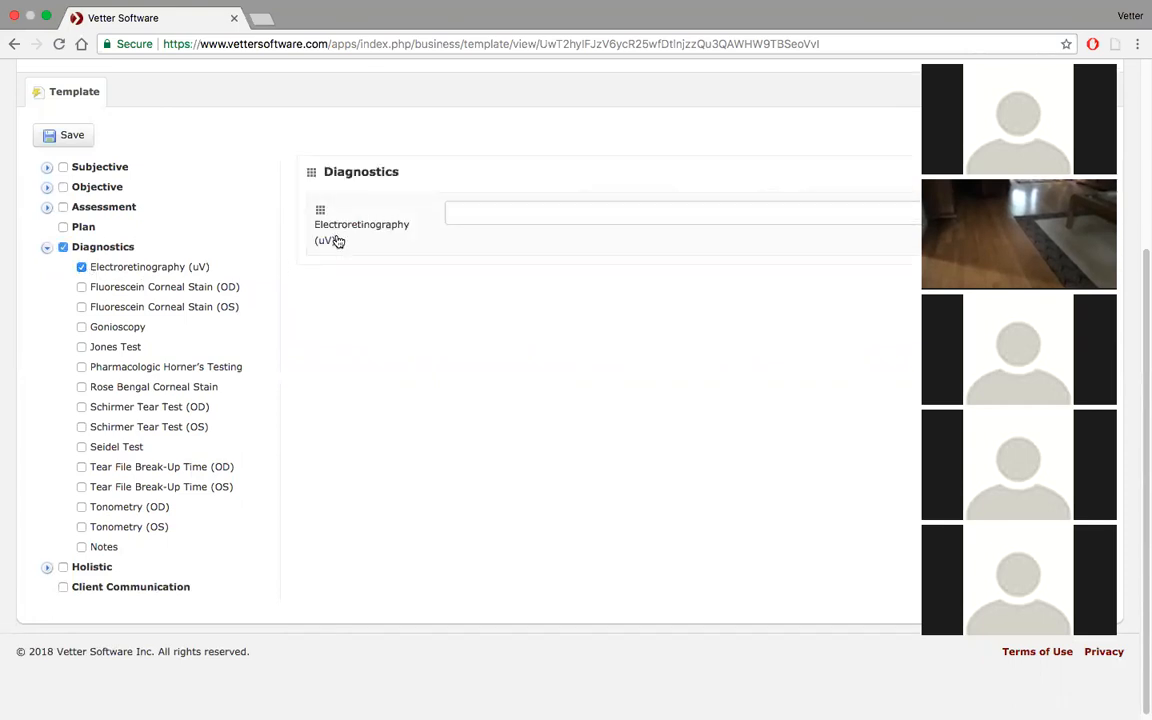
pyautogui.scroll(4, 337, 242)
pyautogui.scroll(-2, 338, 241)
pyautogui.scroll(-2, 338, 241)
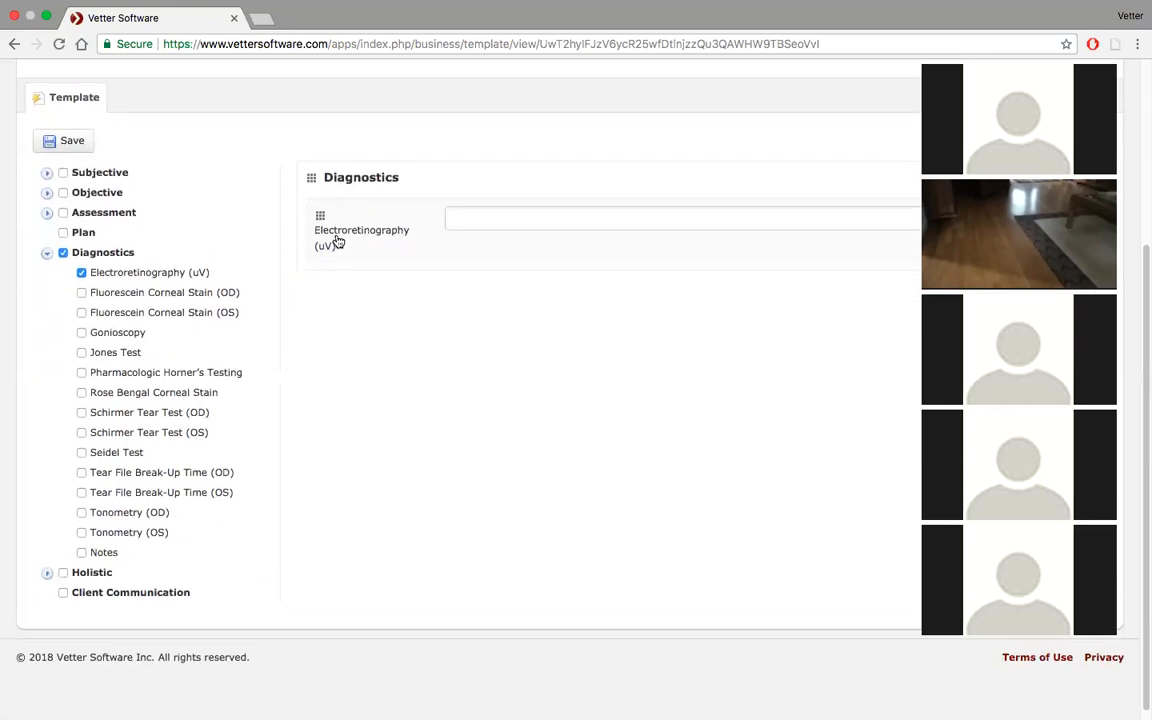
pyautogui.click(82, 353)
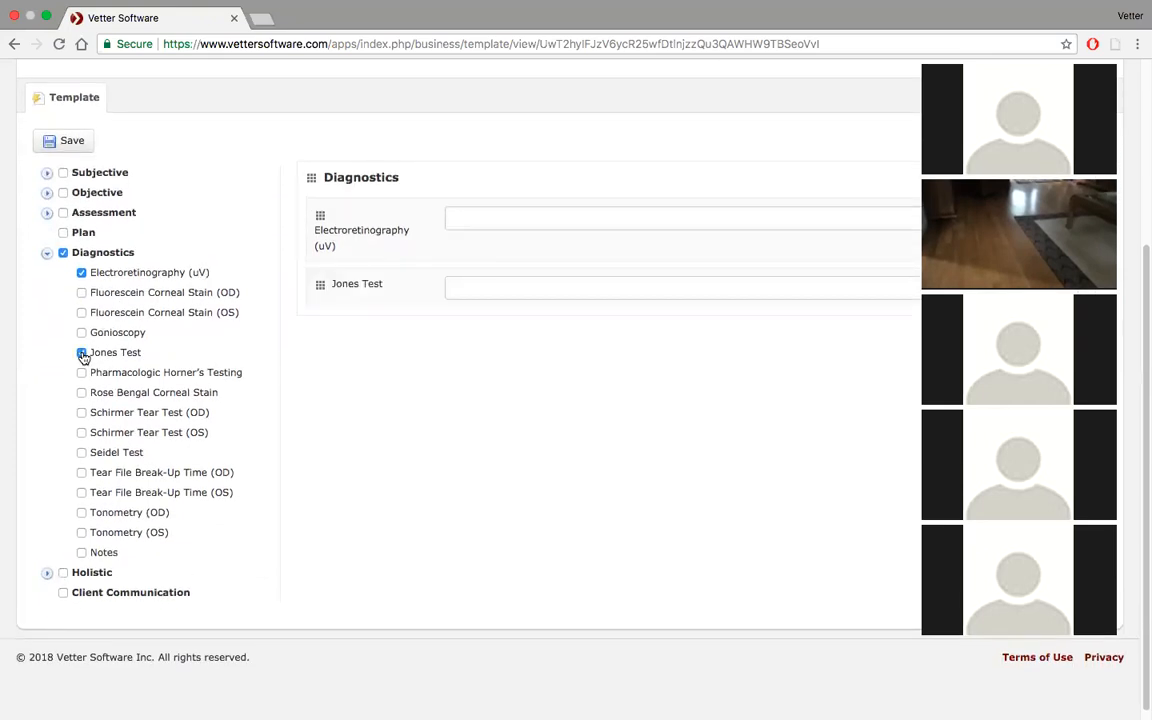
pyautogui.click(459, 290)
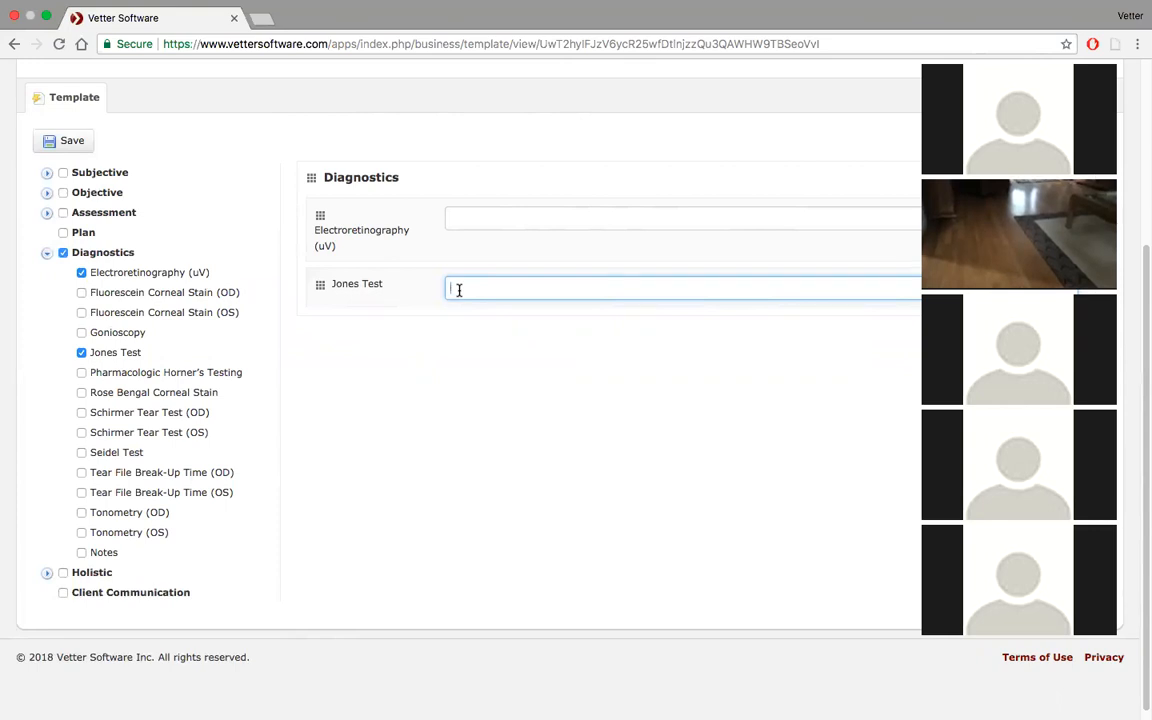
# - Include the Tonometry (OD) field from Diagnostics and set its value to 35 mmHg
pyautogui.click(81, 512)
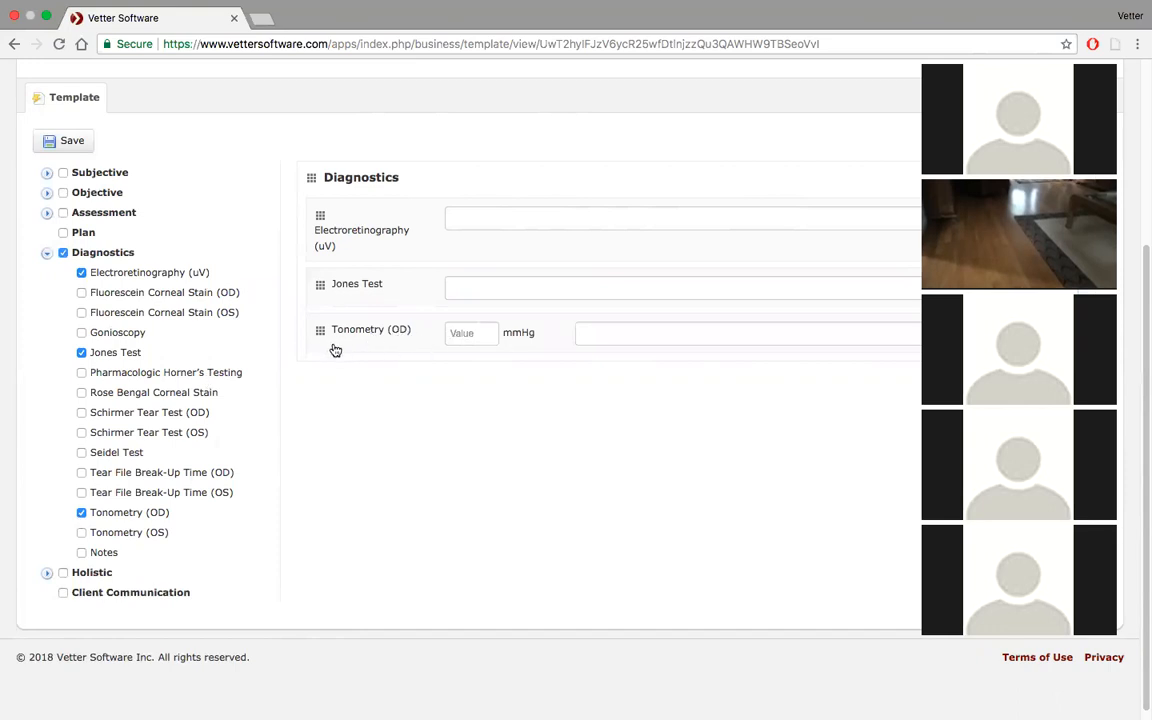
pyautogui.click(456, 332)
pyautogui.write('35')
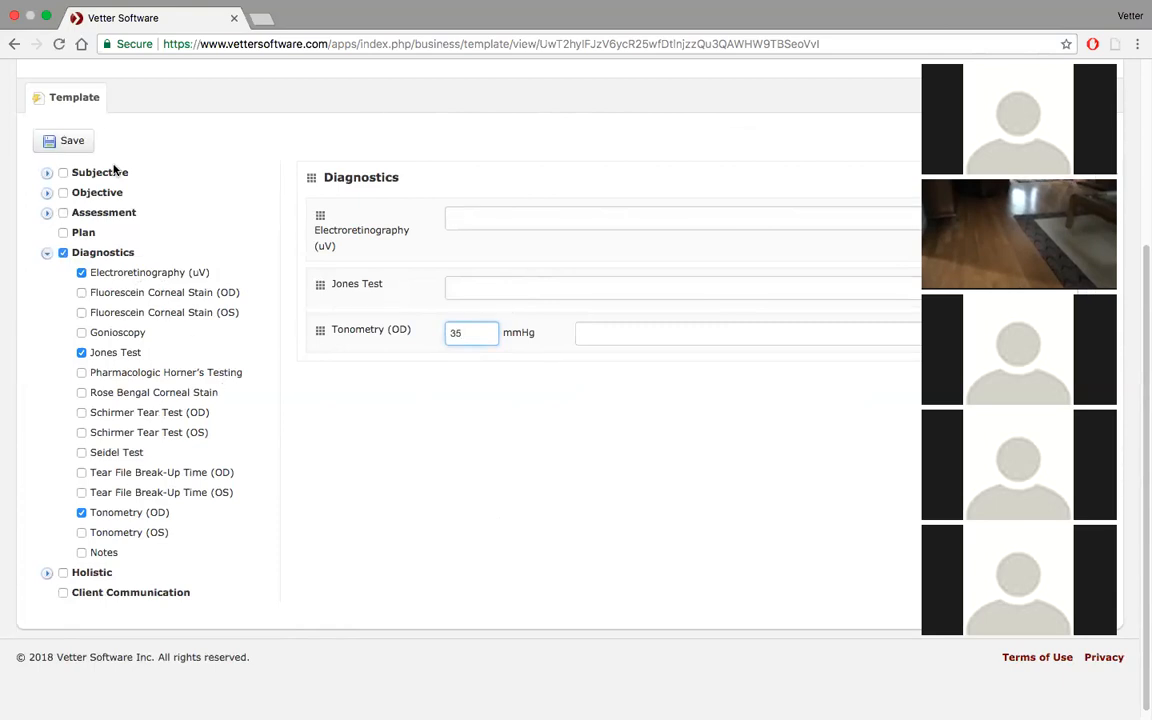
# - Expand the Objective and Subjective sections to examine which fields they offer for the template
pyautogui.click(47, 193)
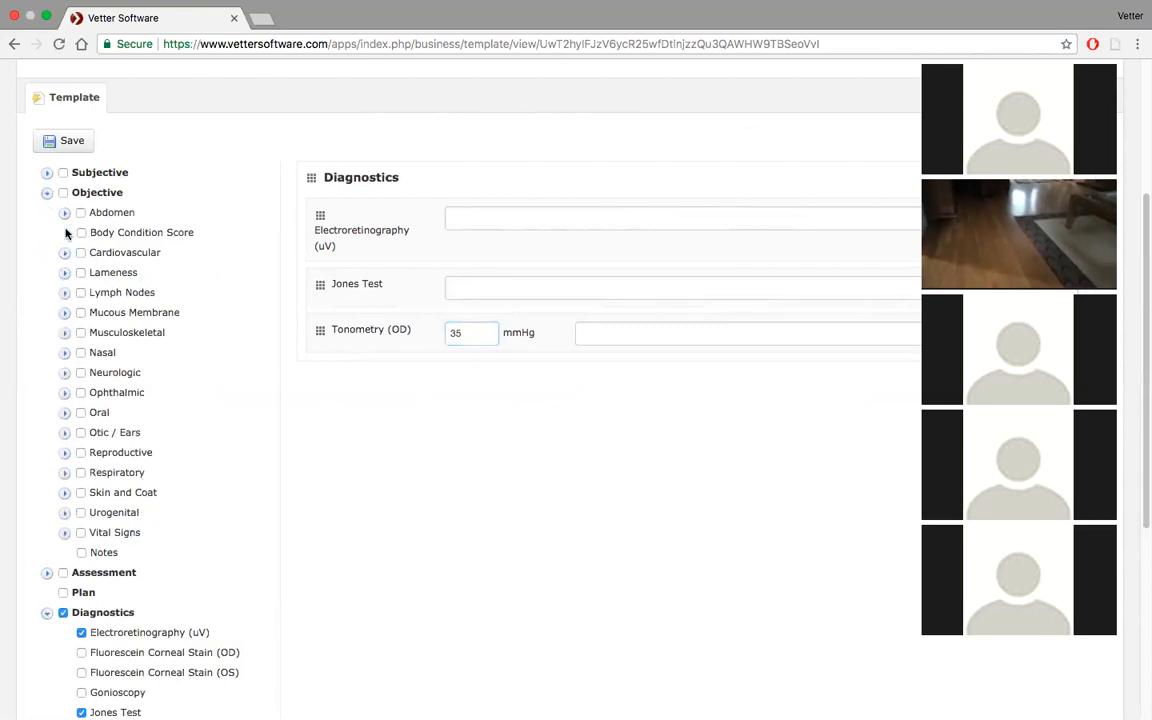
pyautogui.click(48, 173)
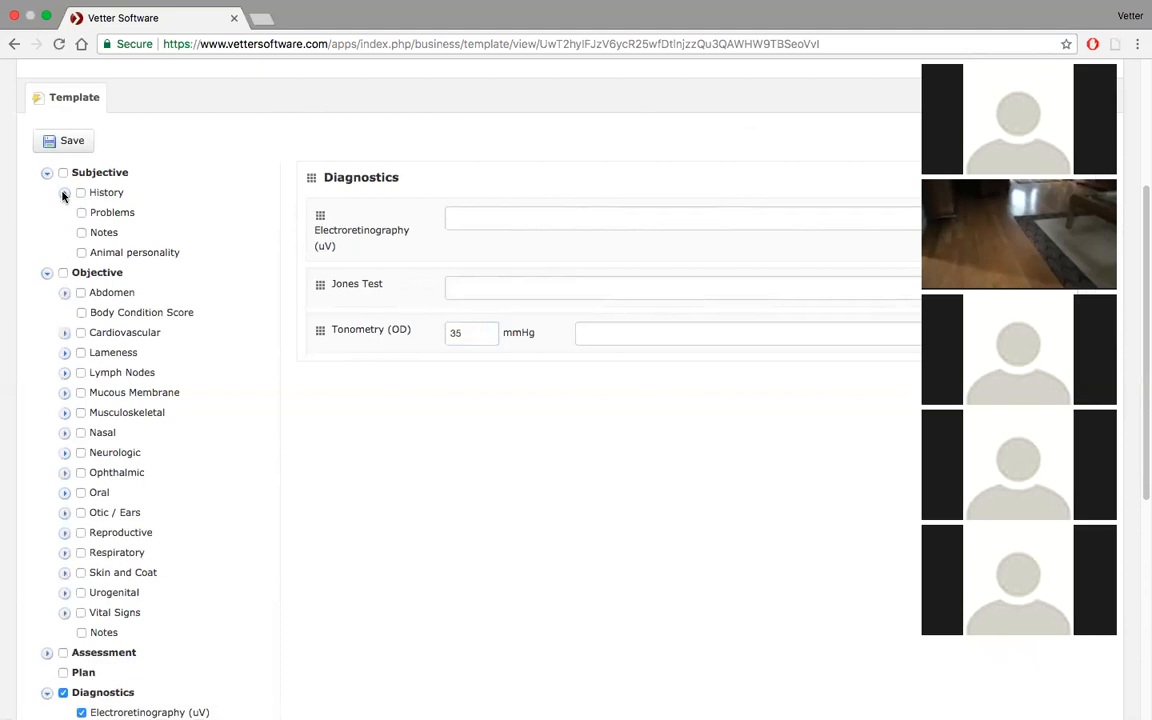
pyautogui.scroll(-9, 62, 196)
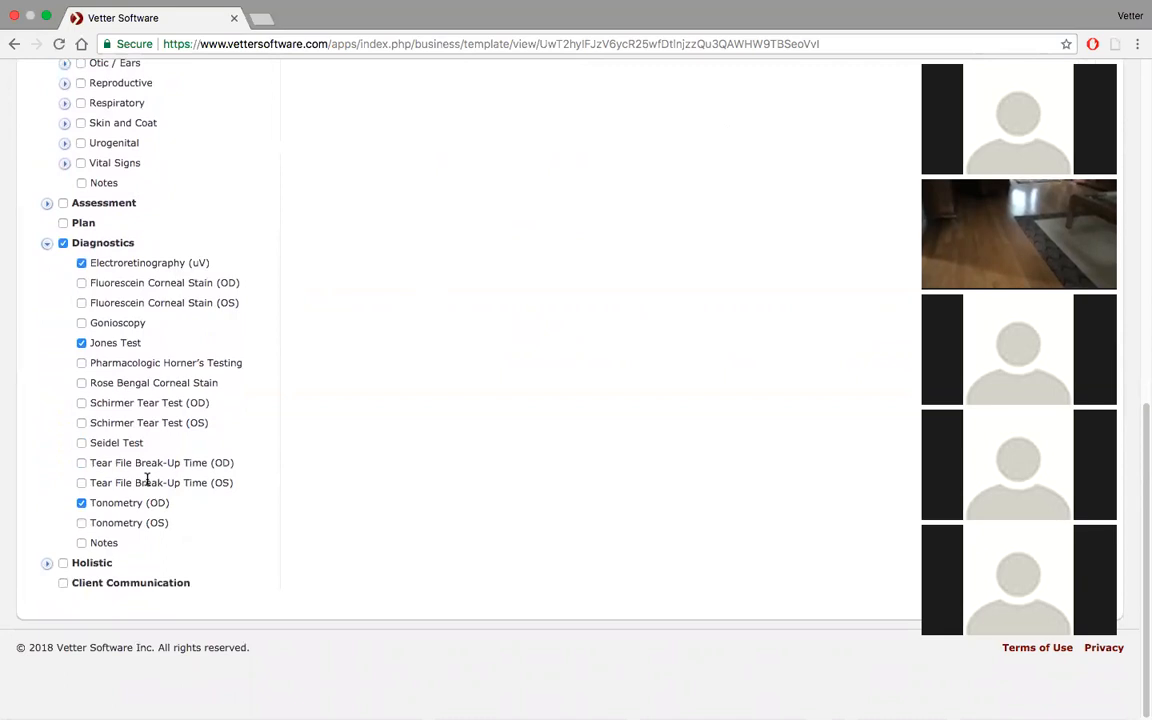
# - Expand Holistic and its Chiropractic group to examine the available fields, and take the browser window out of full screen
pyautogui.click(48, 563)
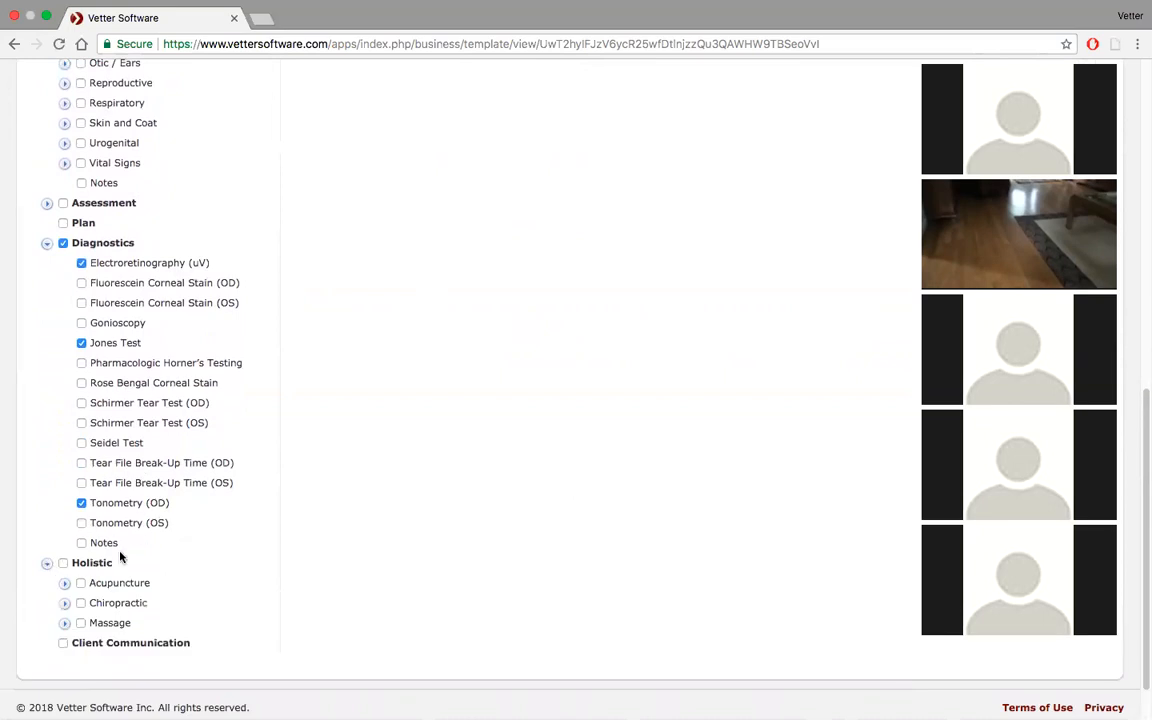
pyautogui.click(65, 603)
pyautogui.scroll(-3, 167, 564)
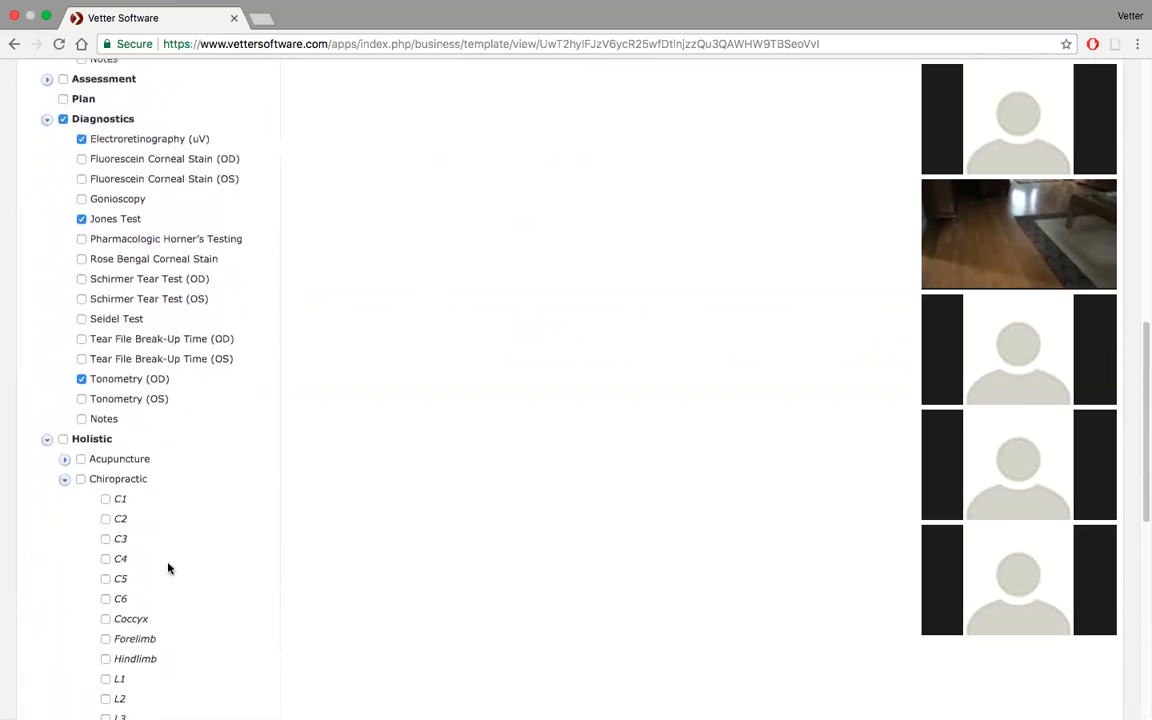
pyautogui.scroll(-2, 168, 568)
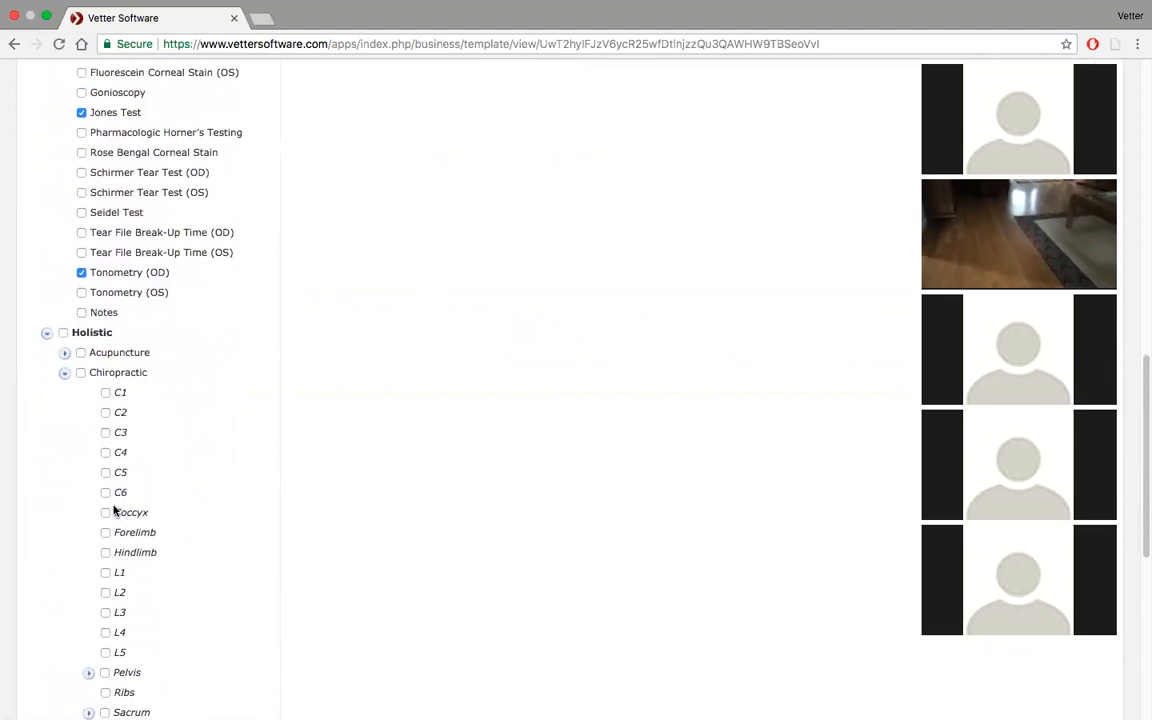
pyautogui.scroll(-2, 113, 511)
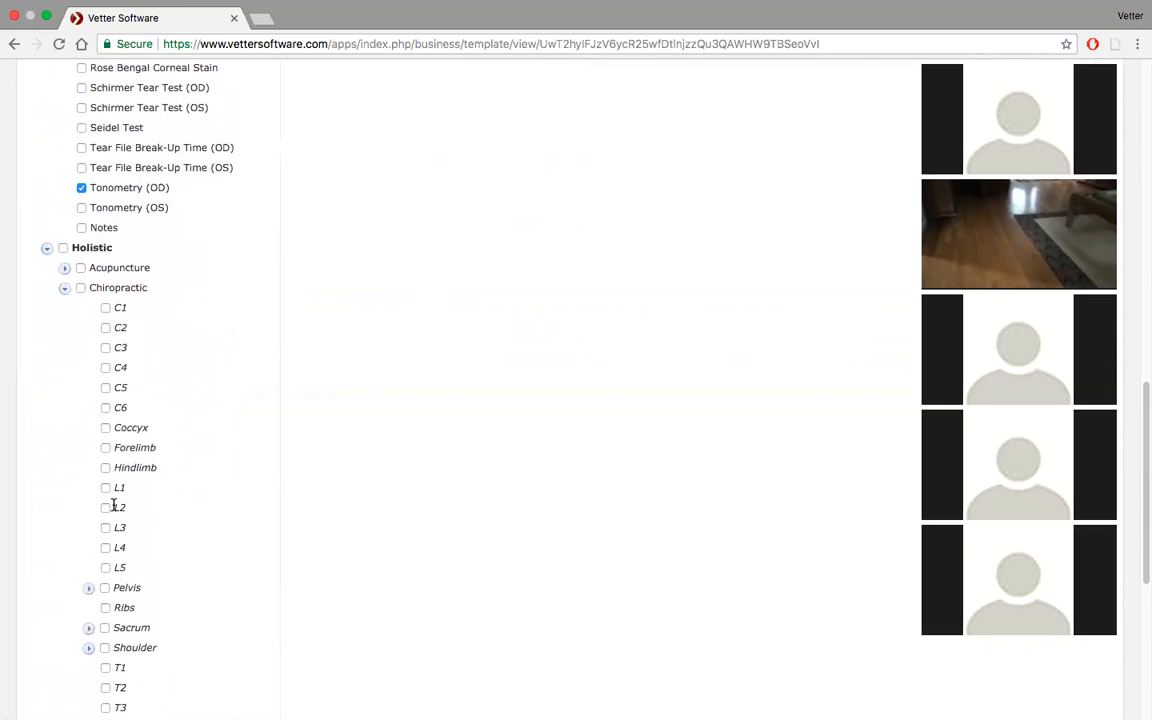
pyautogui.scroll(-8, 113, 505)
pyautogui.scroll(6, 113, 505)
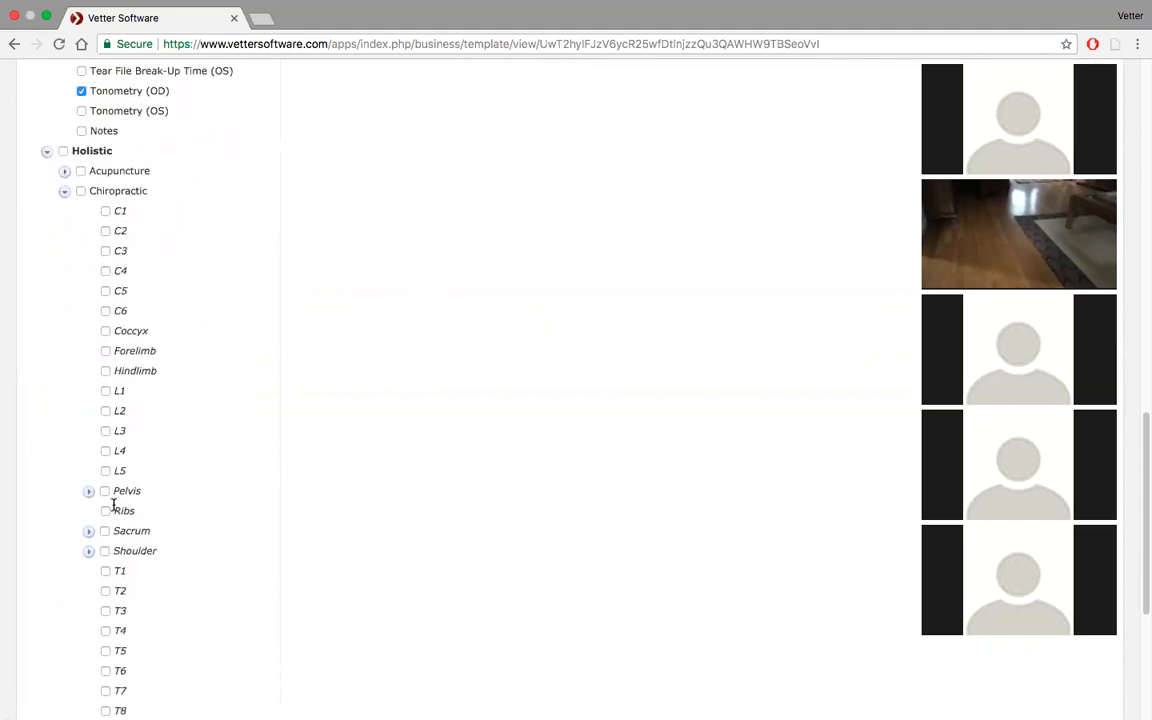
pyautogui.scroll(3, 113, 505)
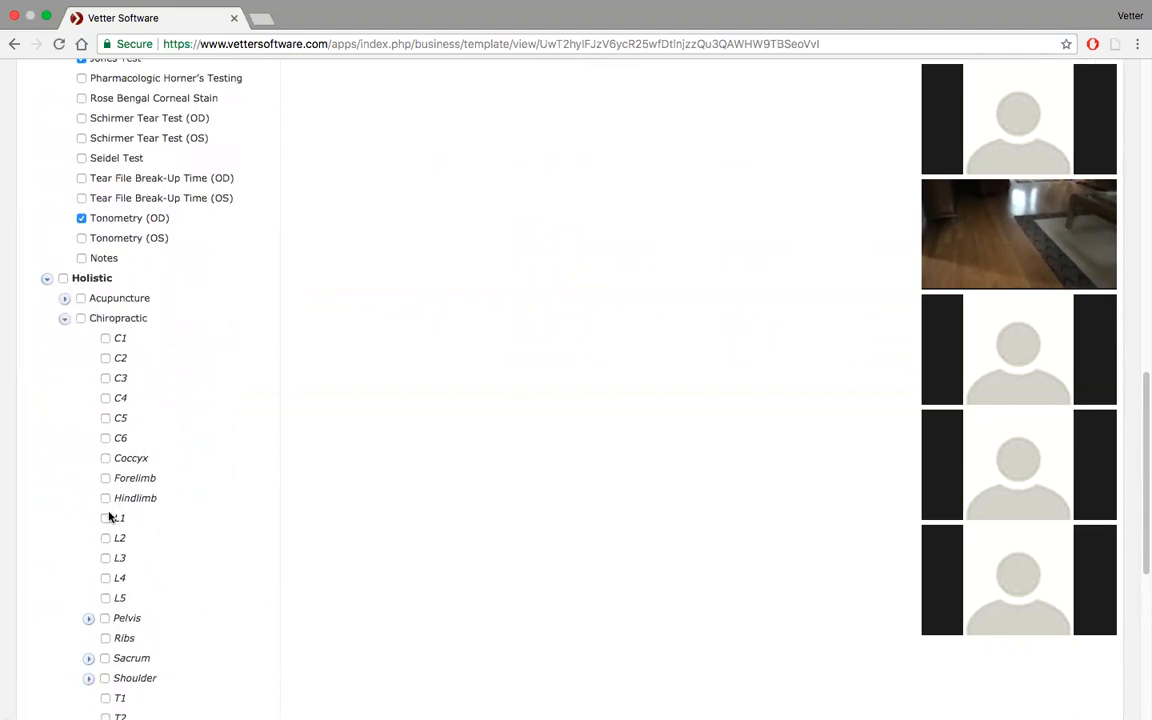
pyautogui.scroll(-10, 110, 517)
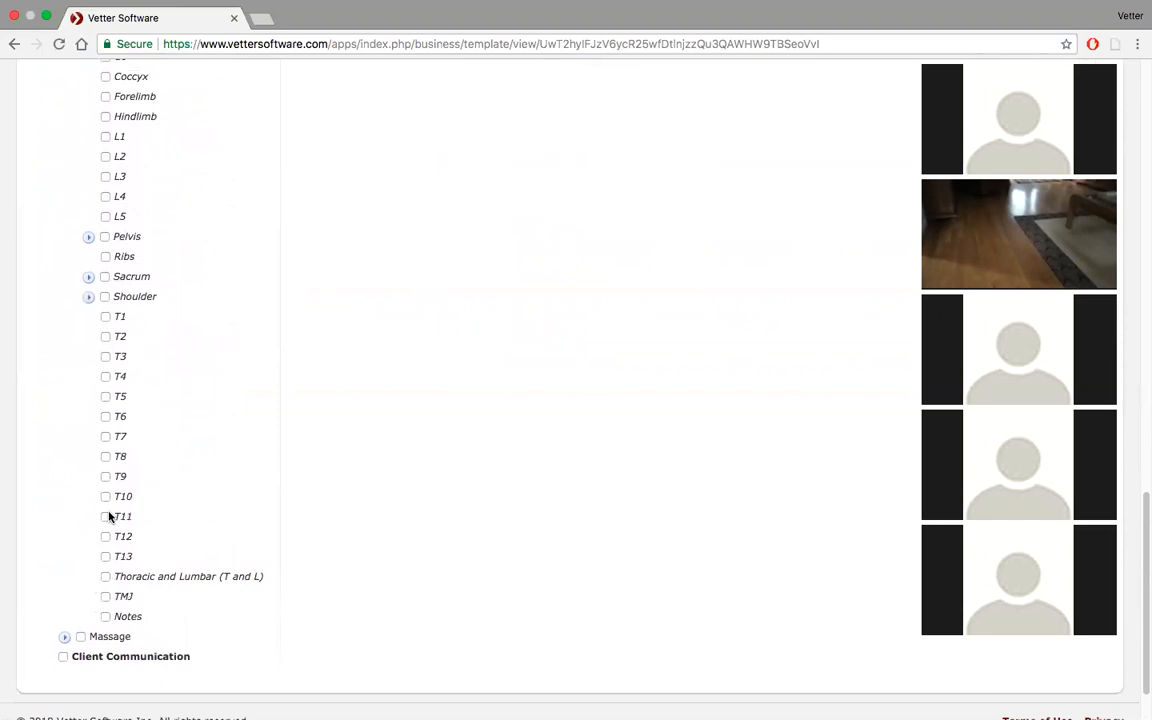
pyautogui.scroll(10, 110, 517)
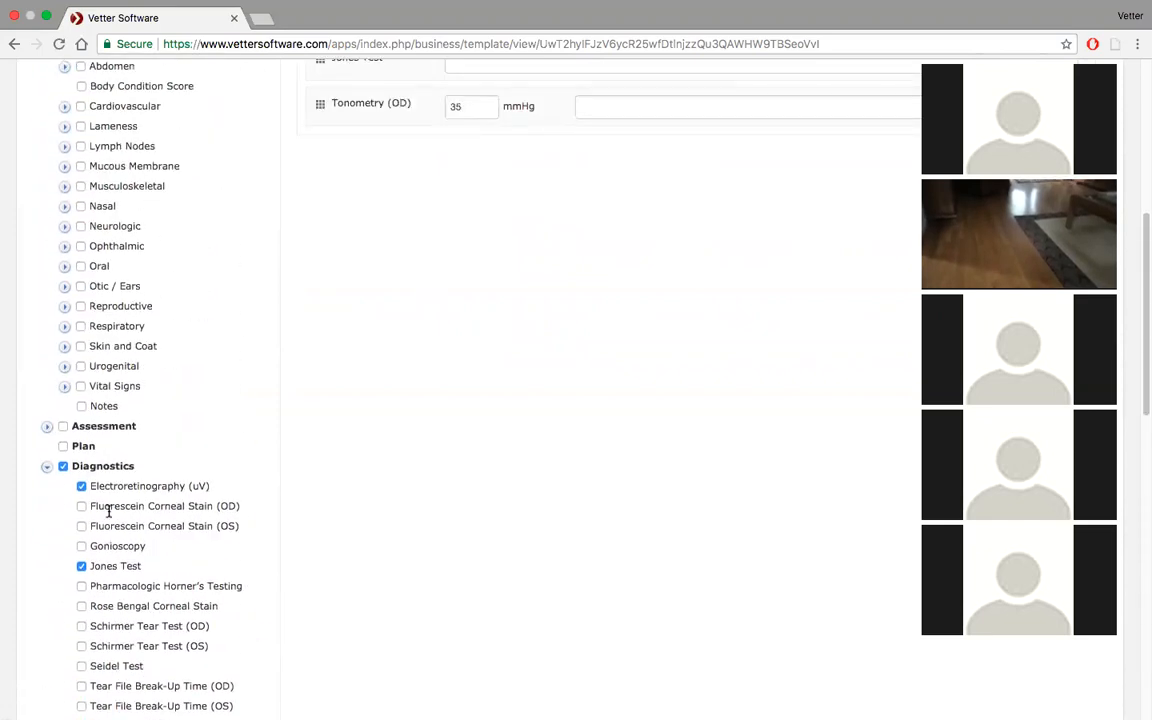
pyautogui.scroll(5, 108, 511)
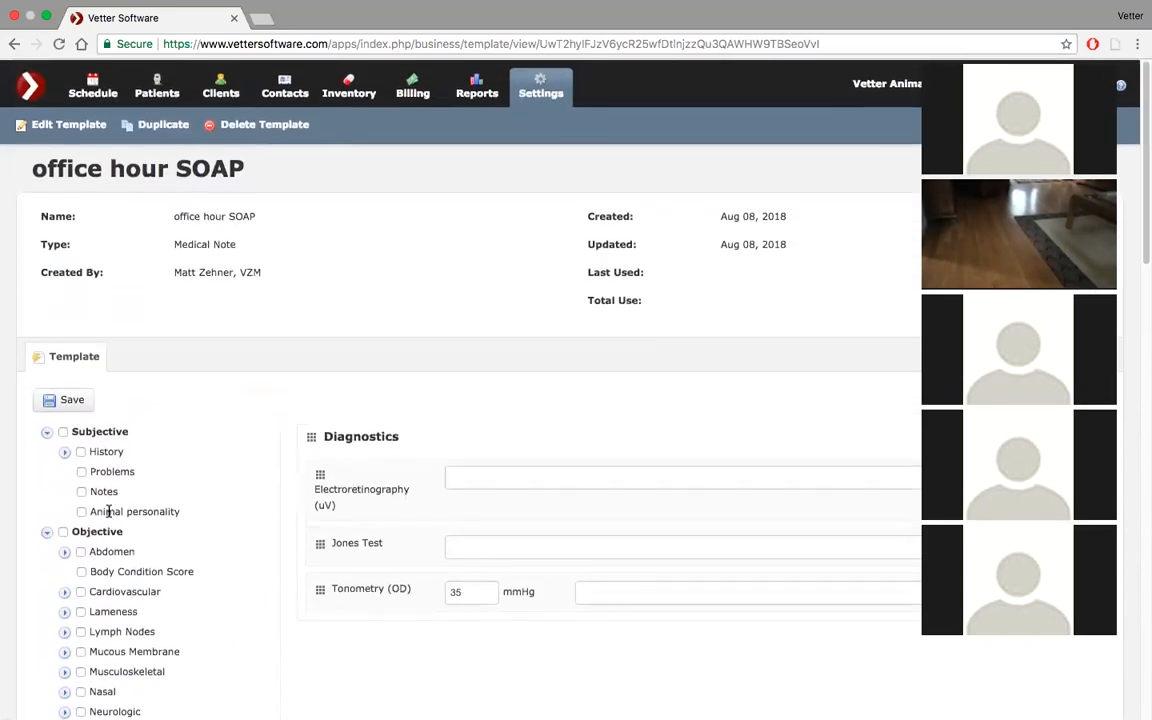
pyautogui.click(47, 20)
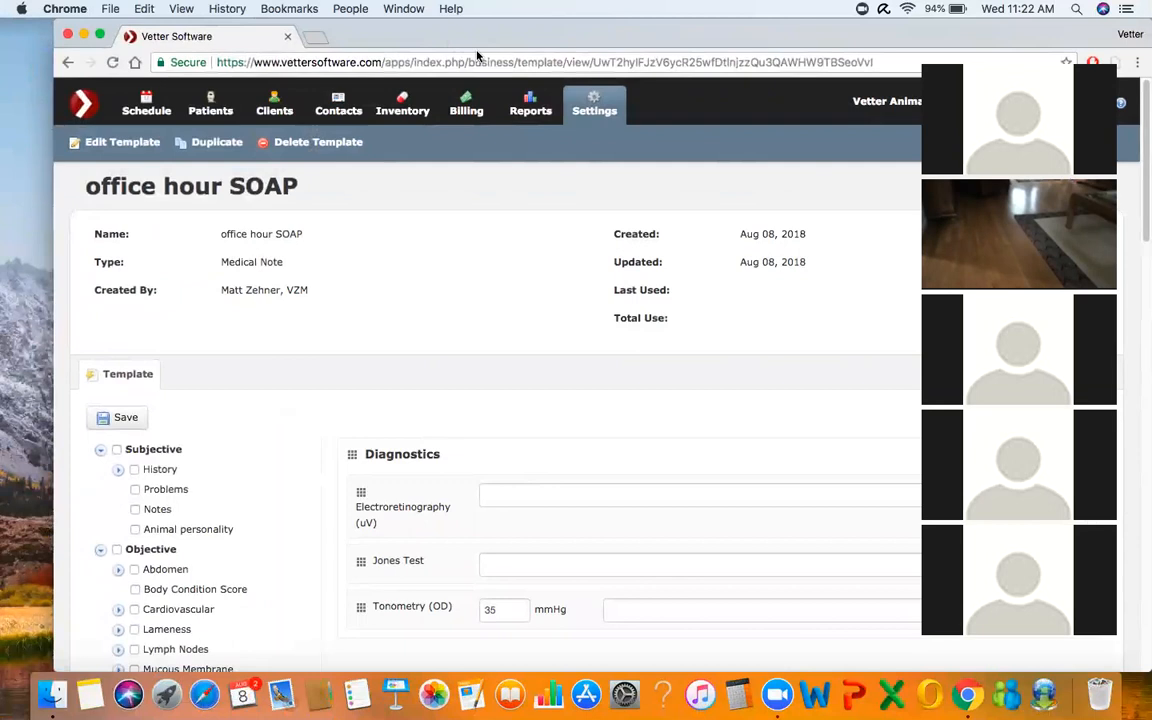